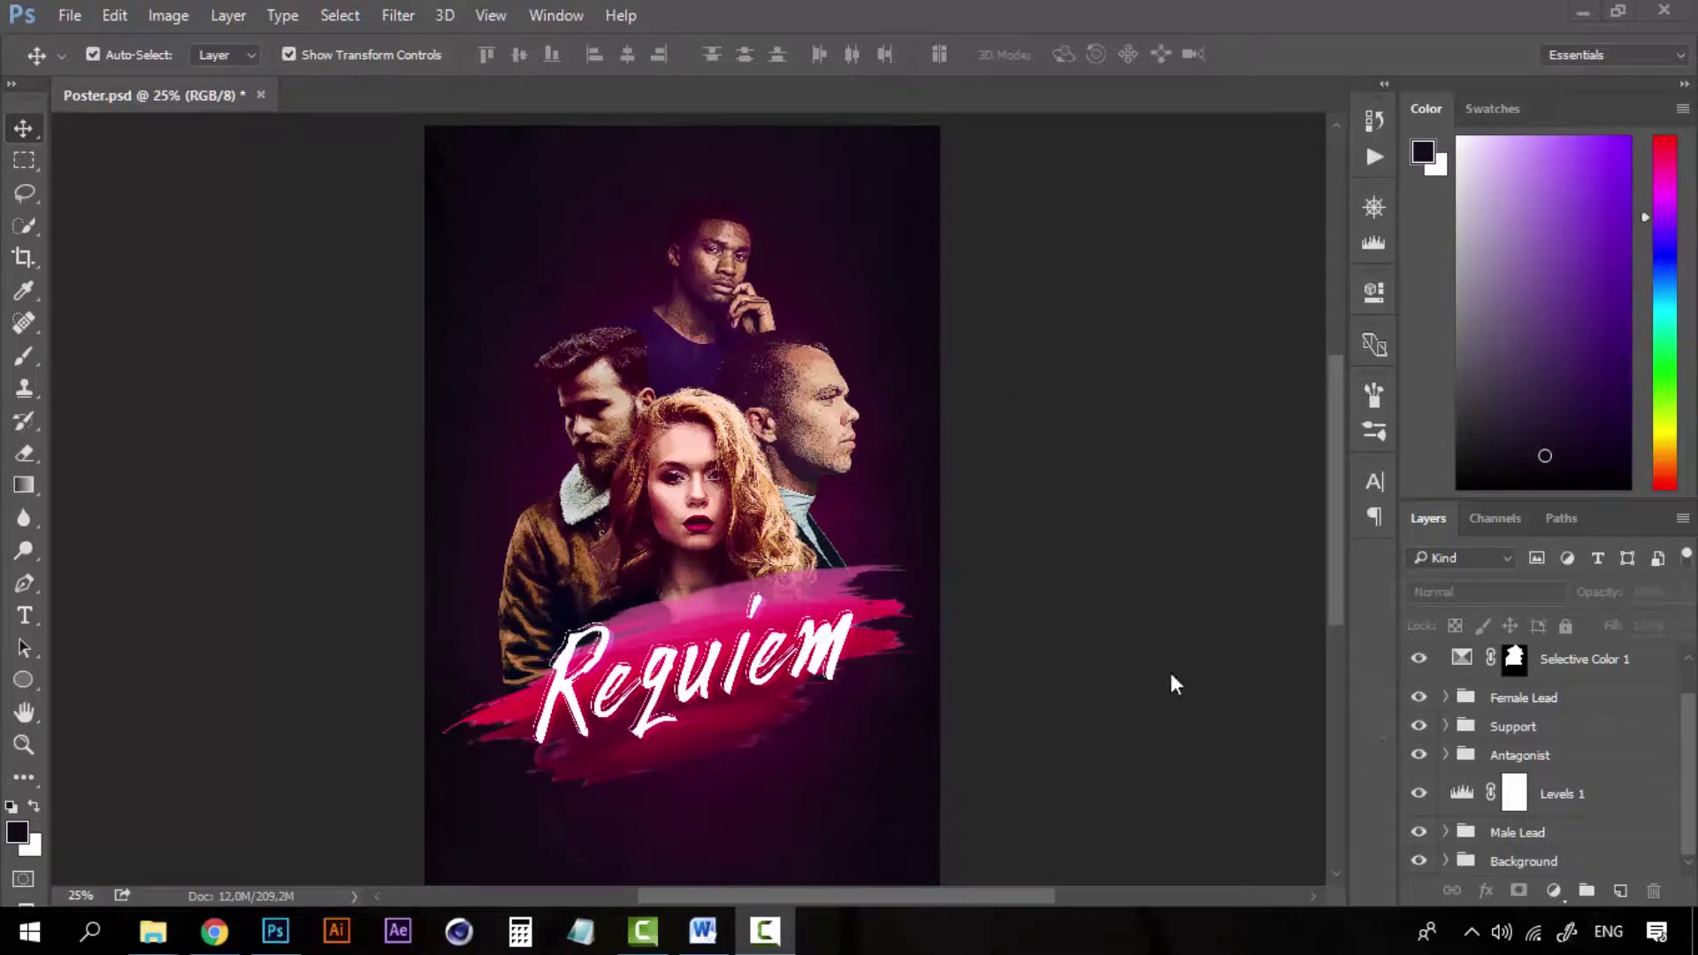
Examine the poster's four figures and Requiem title up close, and look through the layer stack.
click(709, 364)
key(z)
click(712, 364)
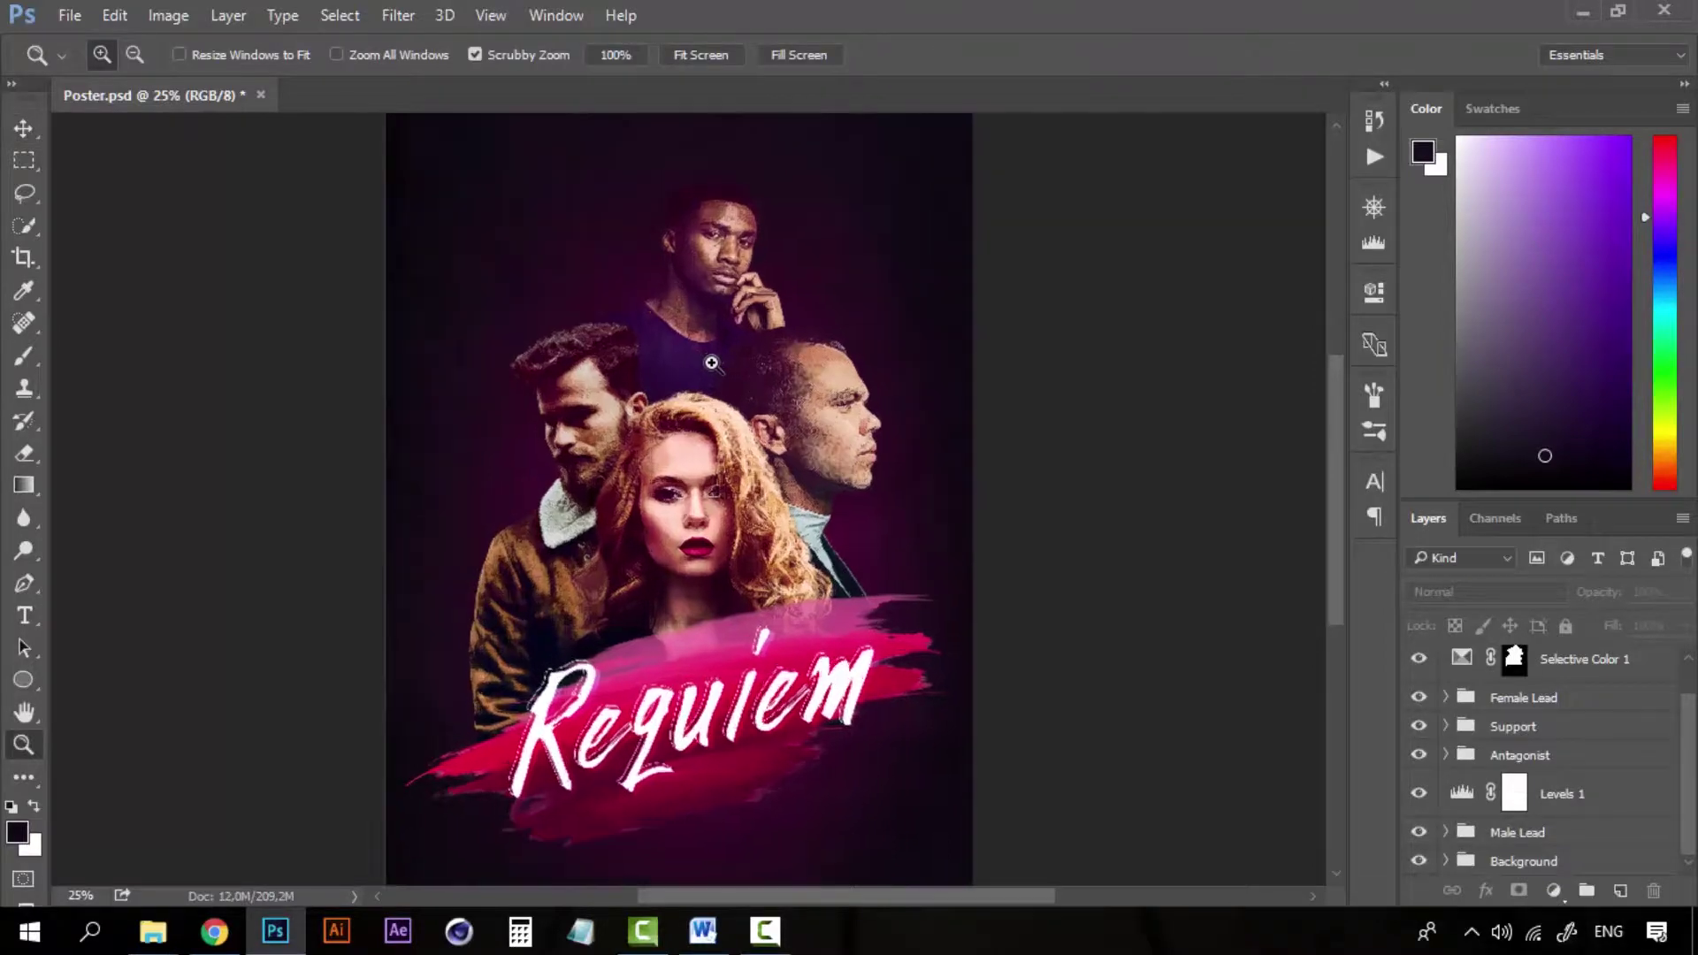
click(711, 364)
click(711, 363)
alt+click(711, 364)
alt+click(711, 363)
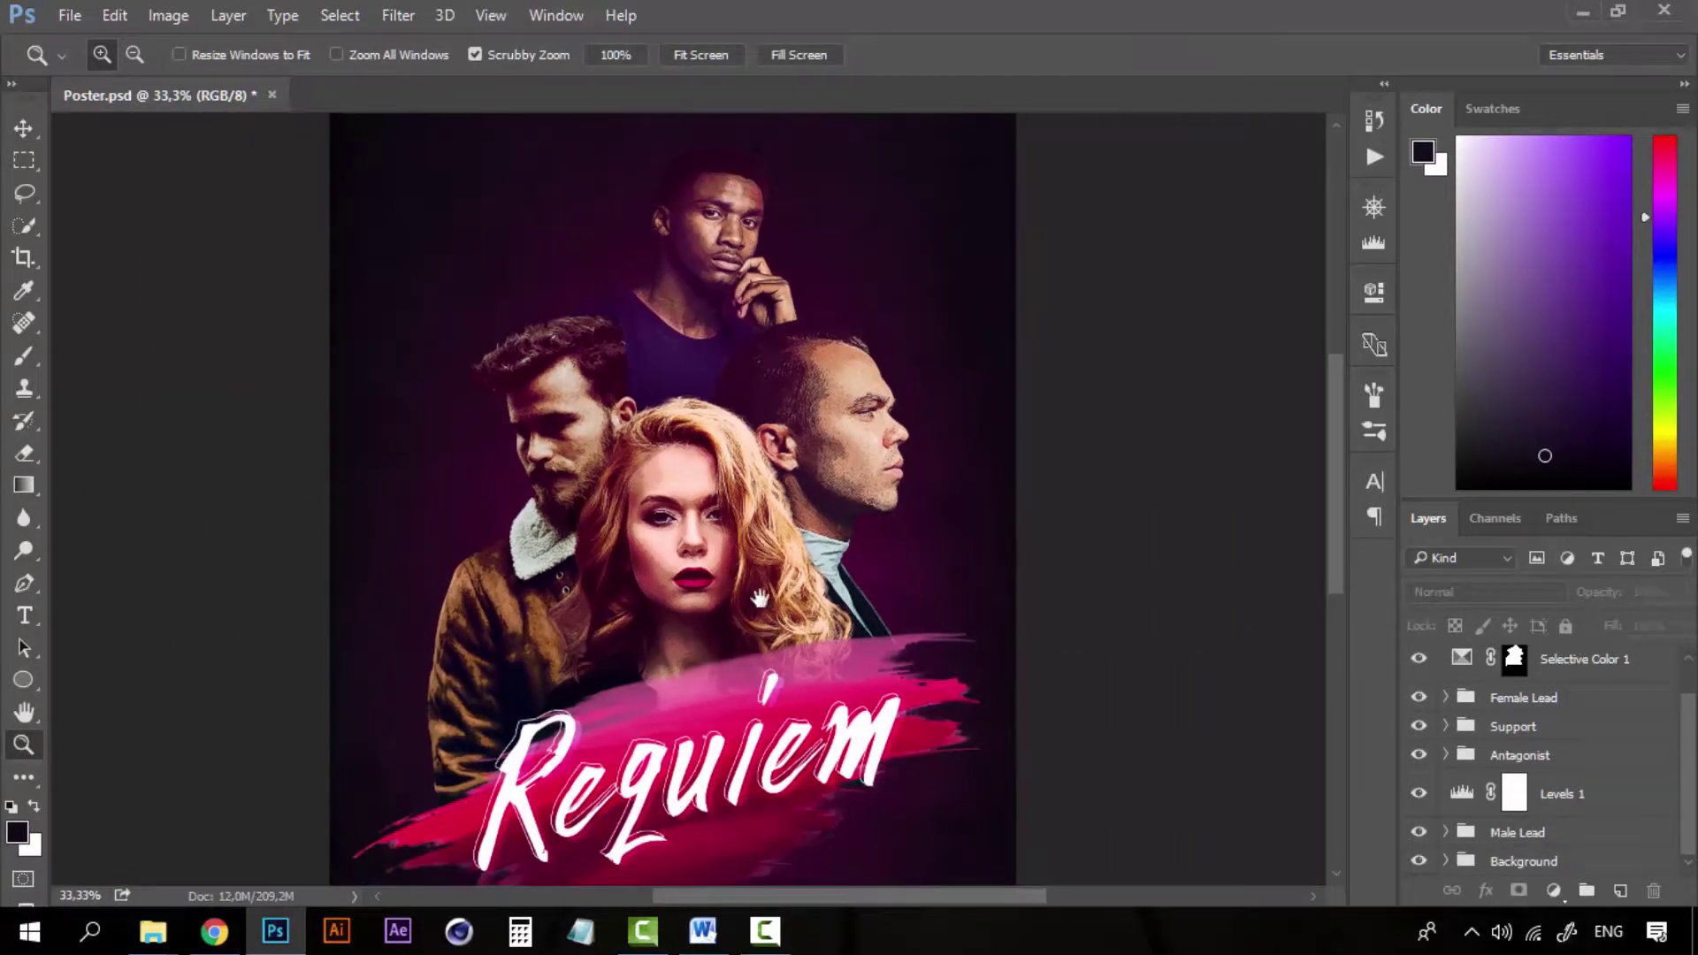
drag(764, 553, 776, 436)
click(701, 322)
click(700, 322)
drag(675, 299, 649, 520)
drag(829, 278, 852, 633)
alt+click(750, 654)
alt+click(750, 654)
drag(829, 749, 868, 526)
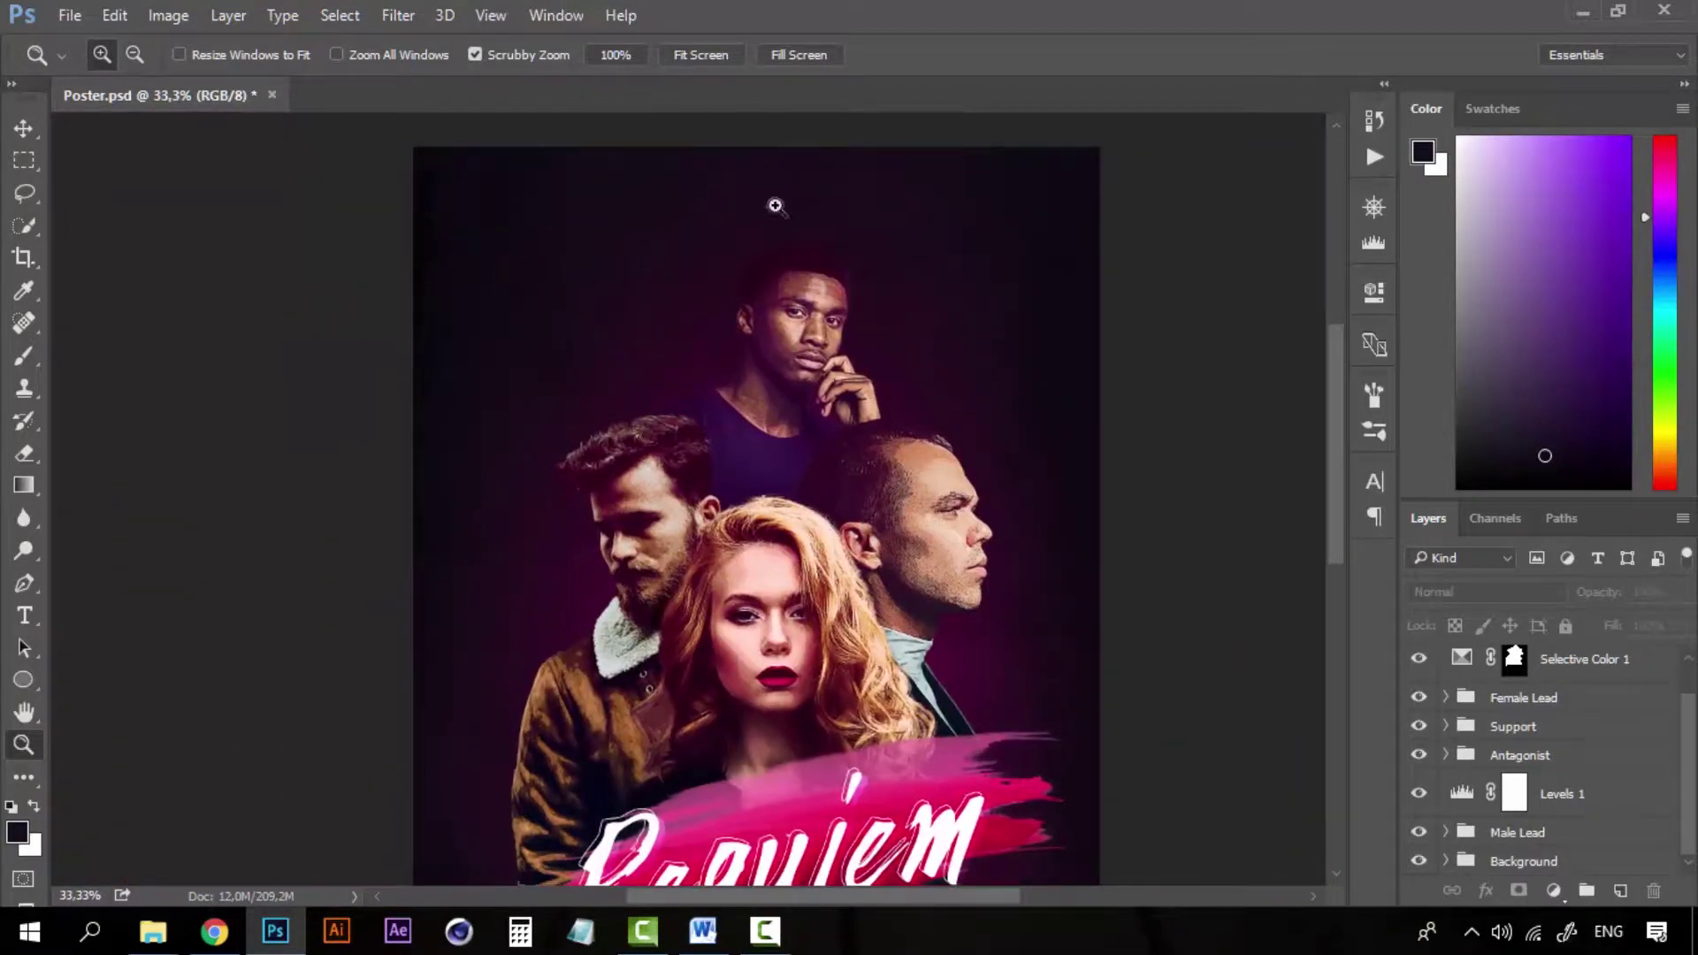
drag(750, 584, 726, 518)
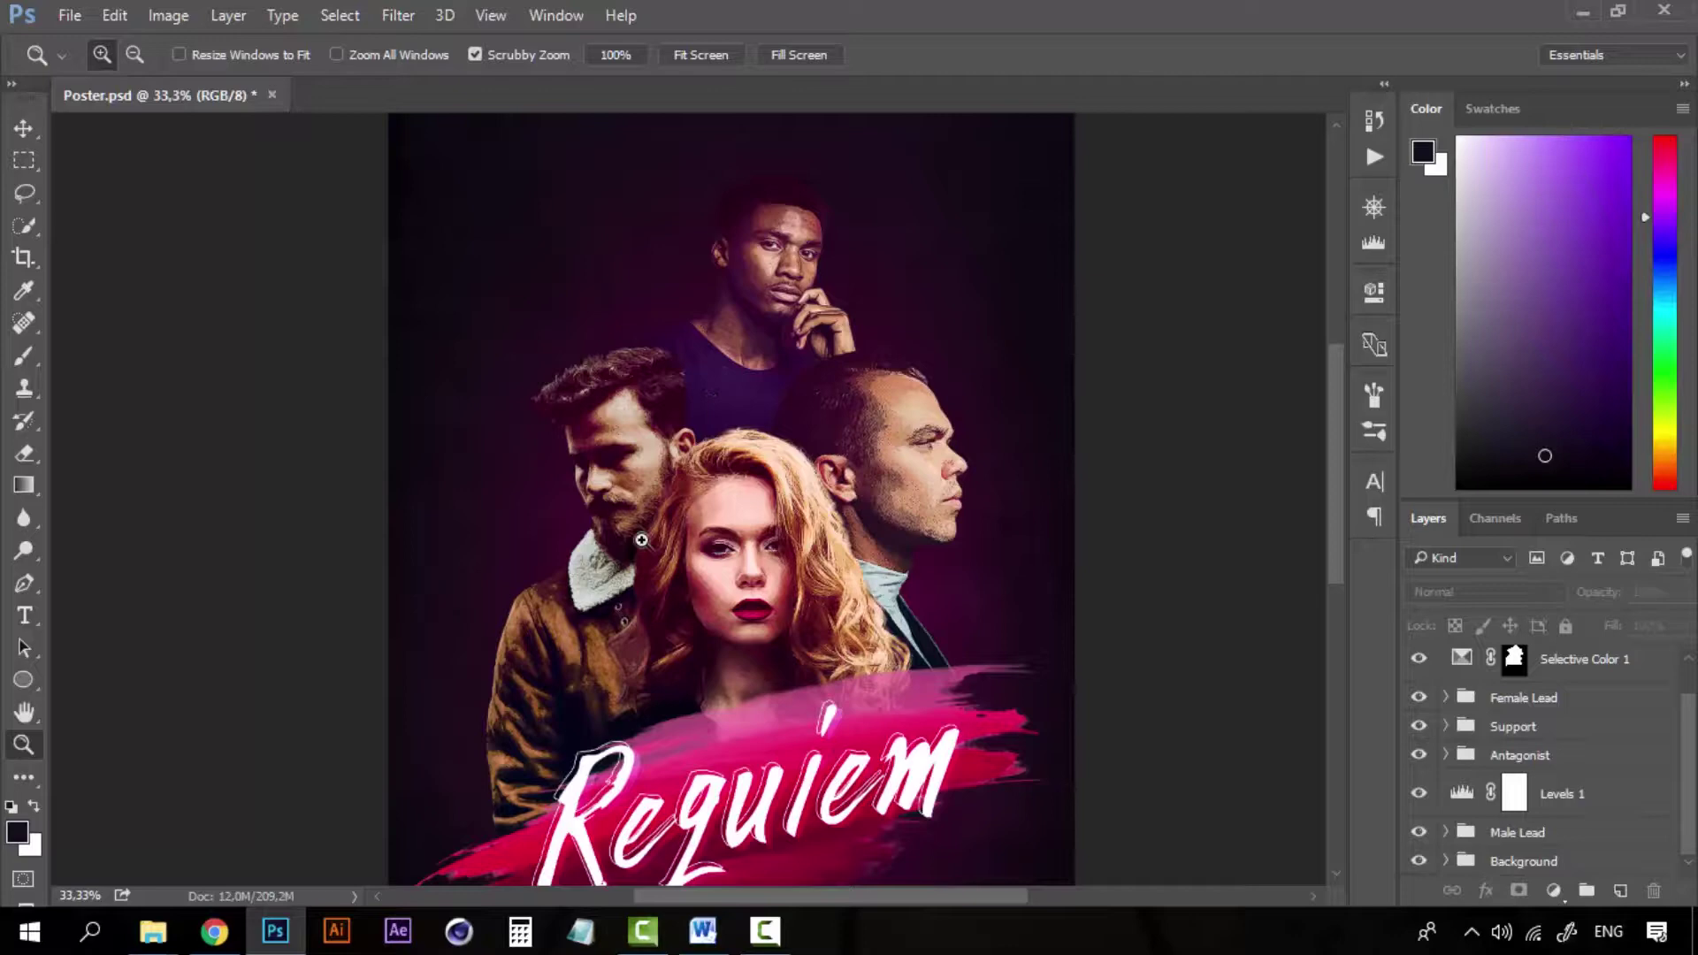
drag(751, 602, 733, 478)
scroll(770, 380, up, 5)
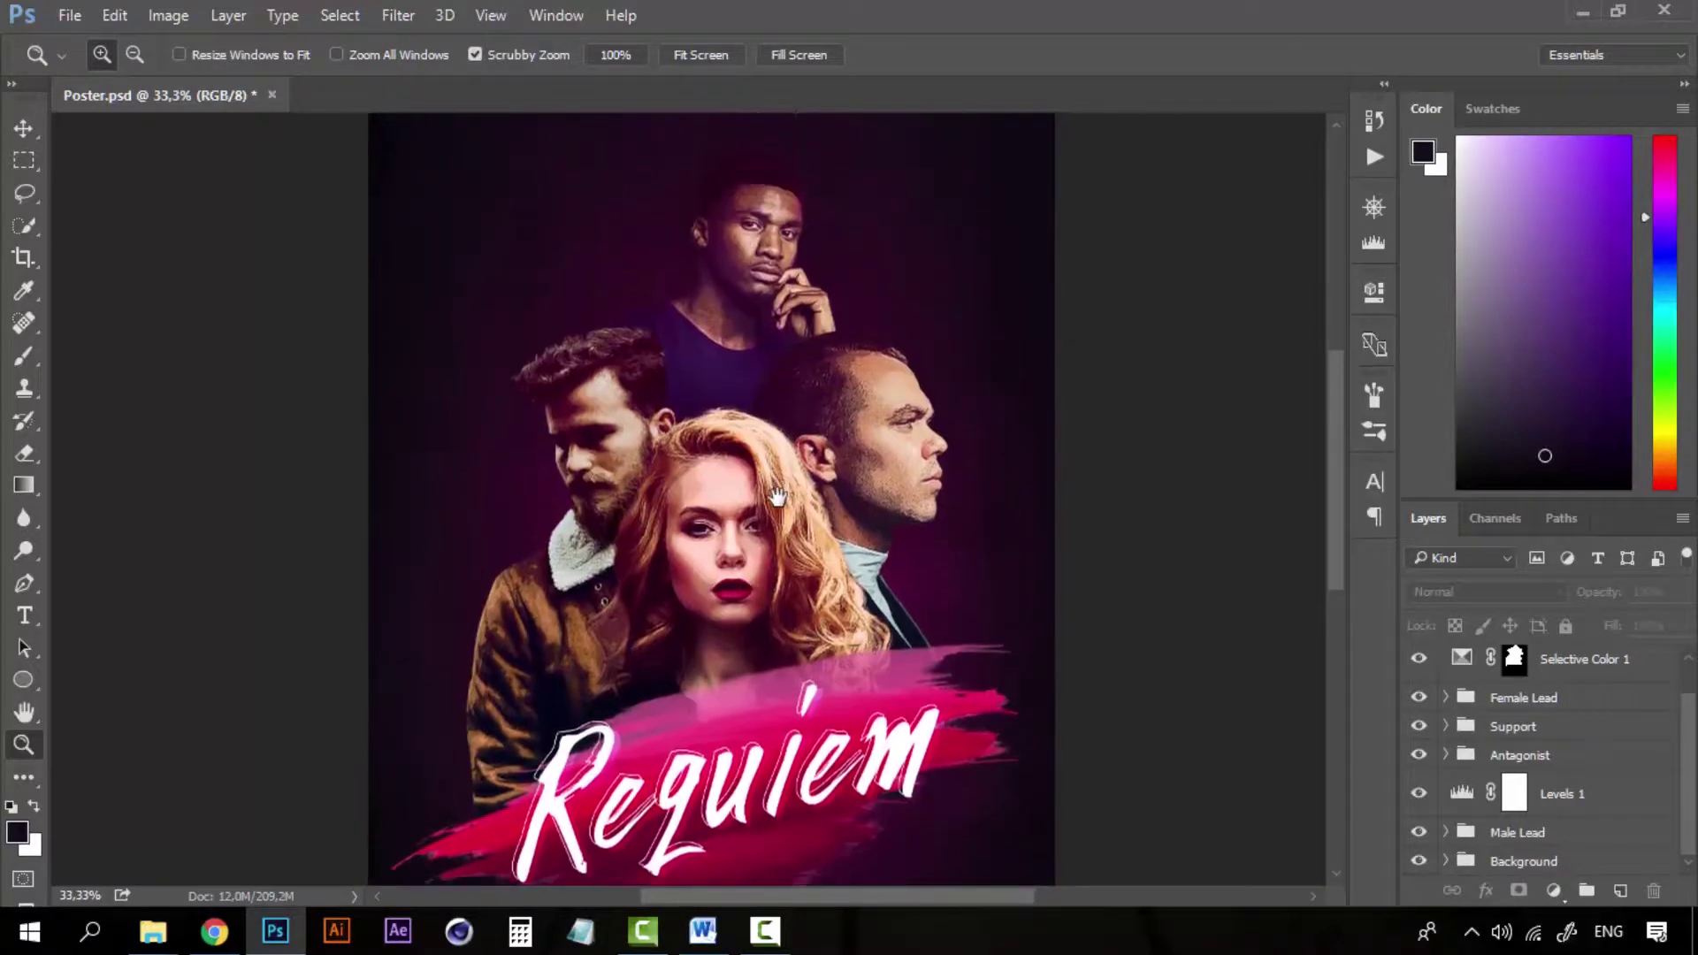
scroll(761, 584, down, 3)
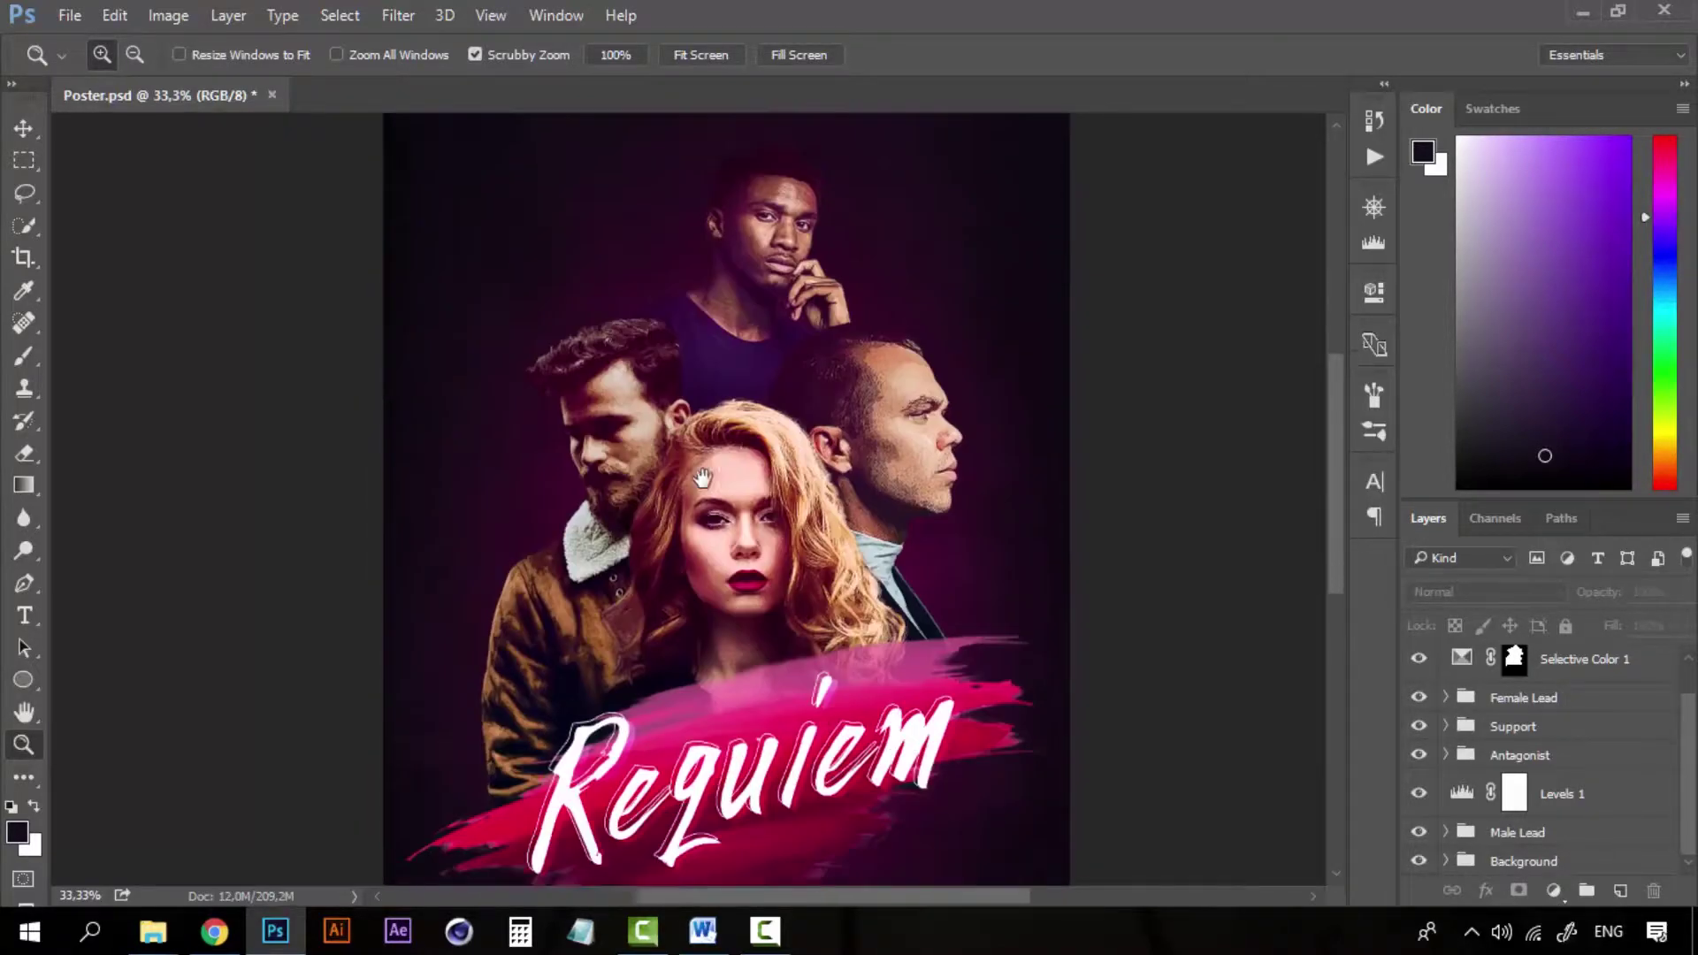
alt+click(747, 597)
alt+click(747, 601)
click(743, 601)
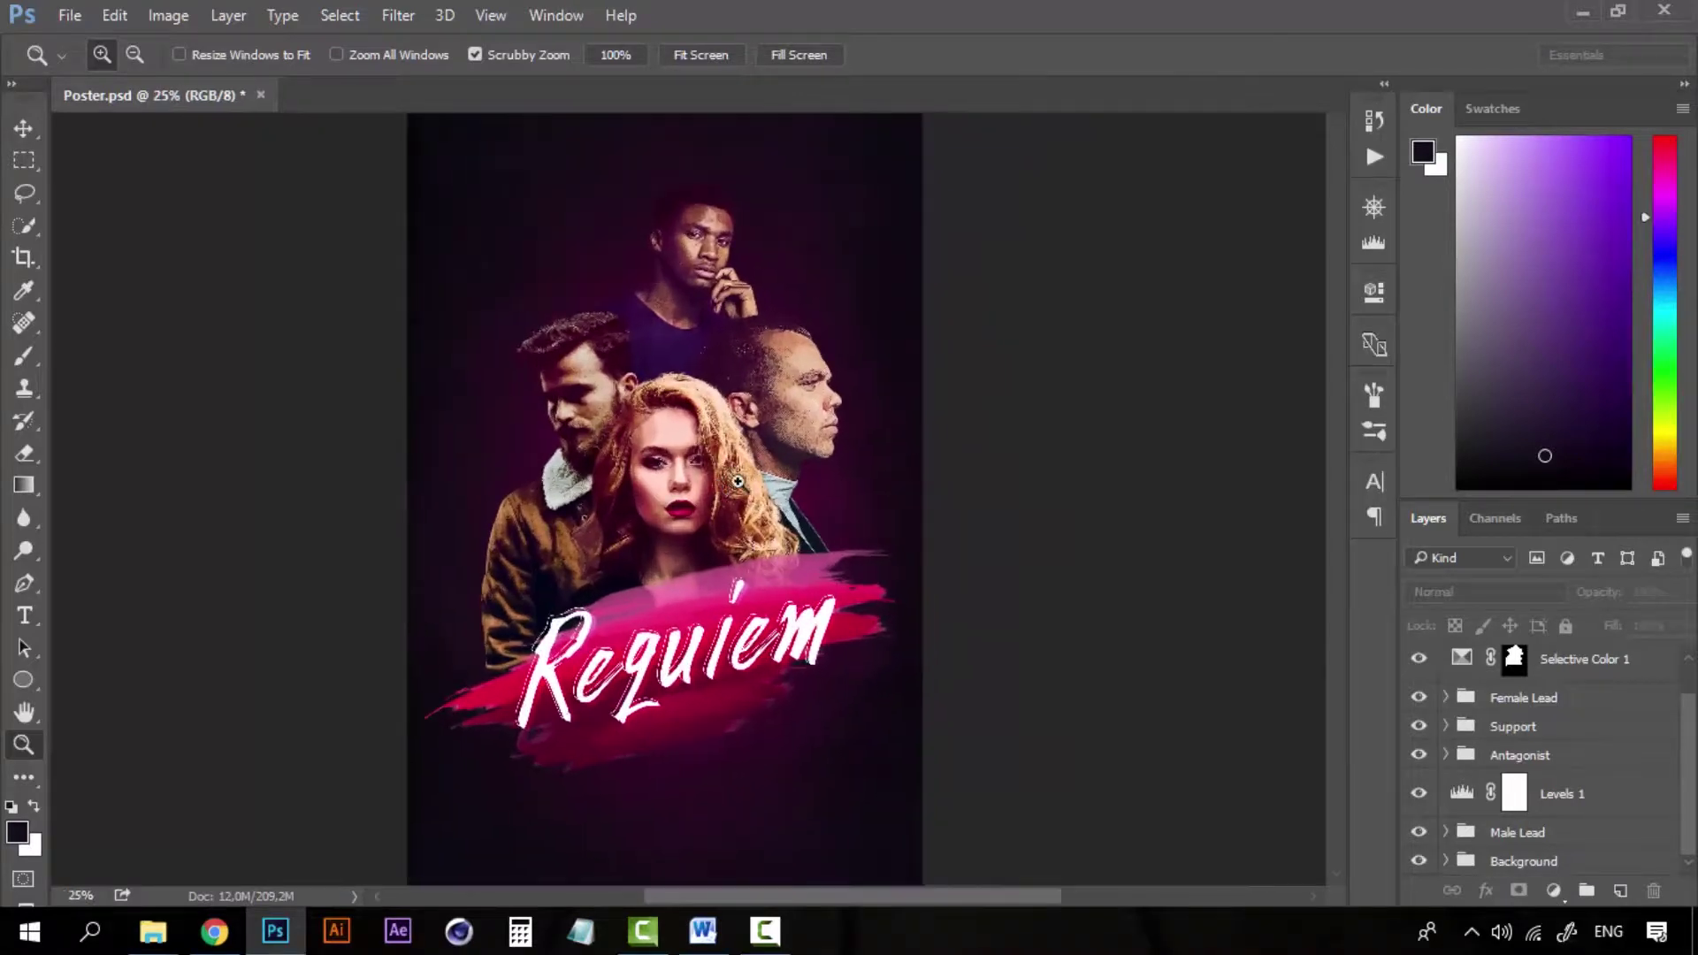
key(v)
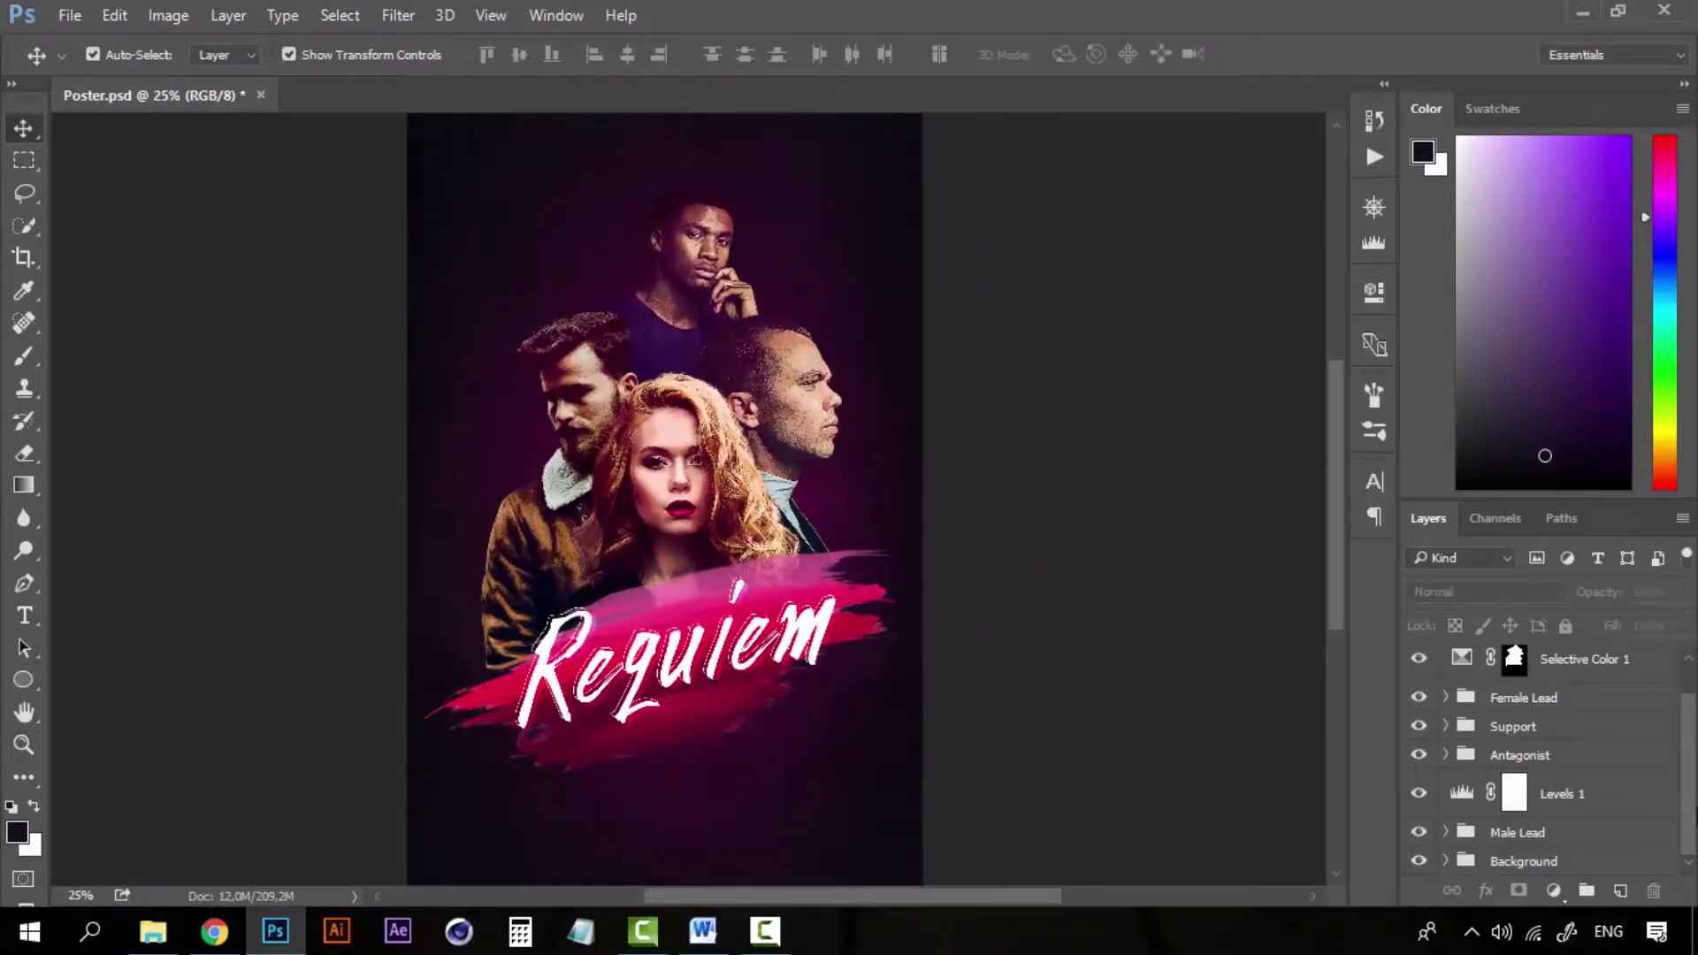
drag(1691, 762, 1693, 681)
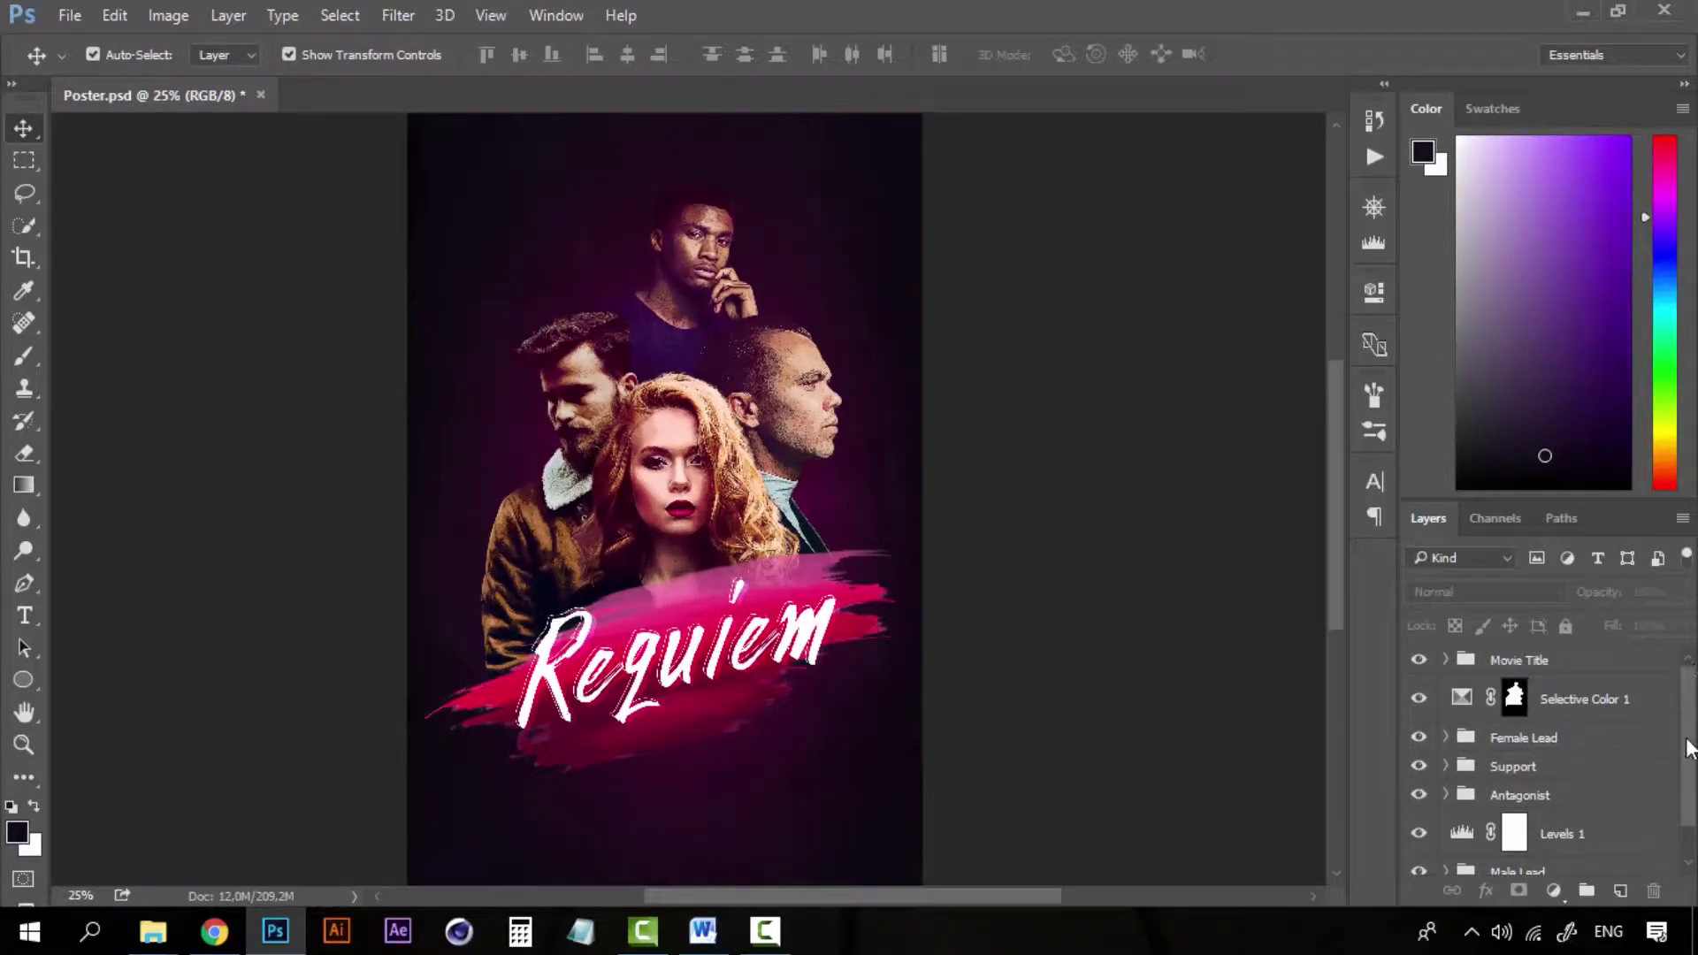
drag(1691, 747, 1685, 840)
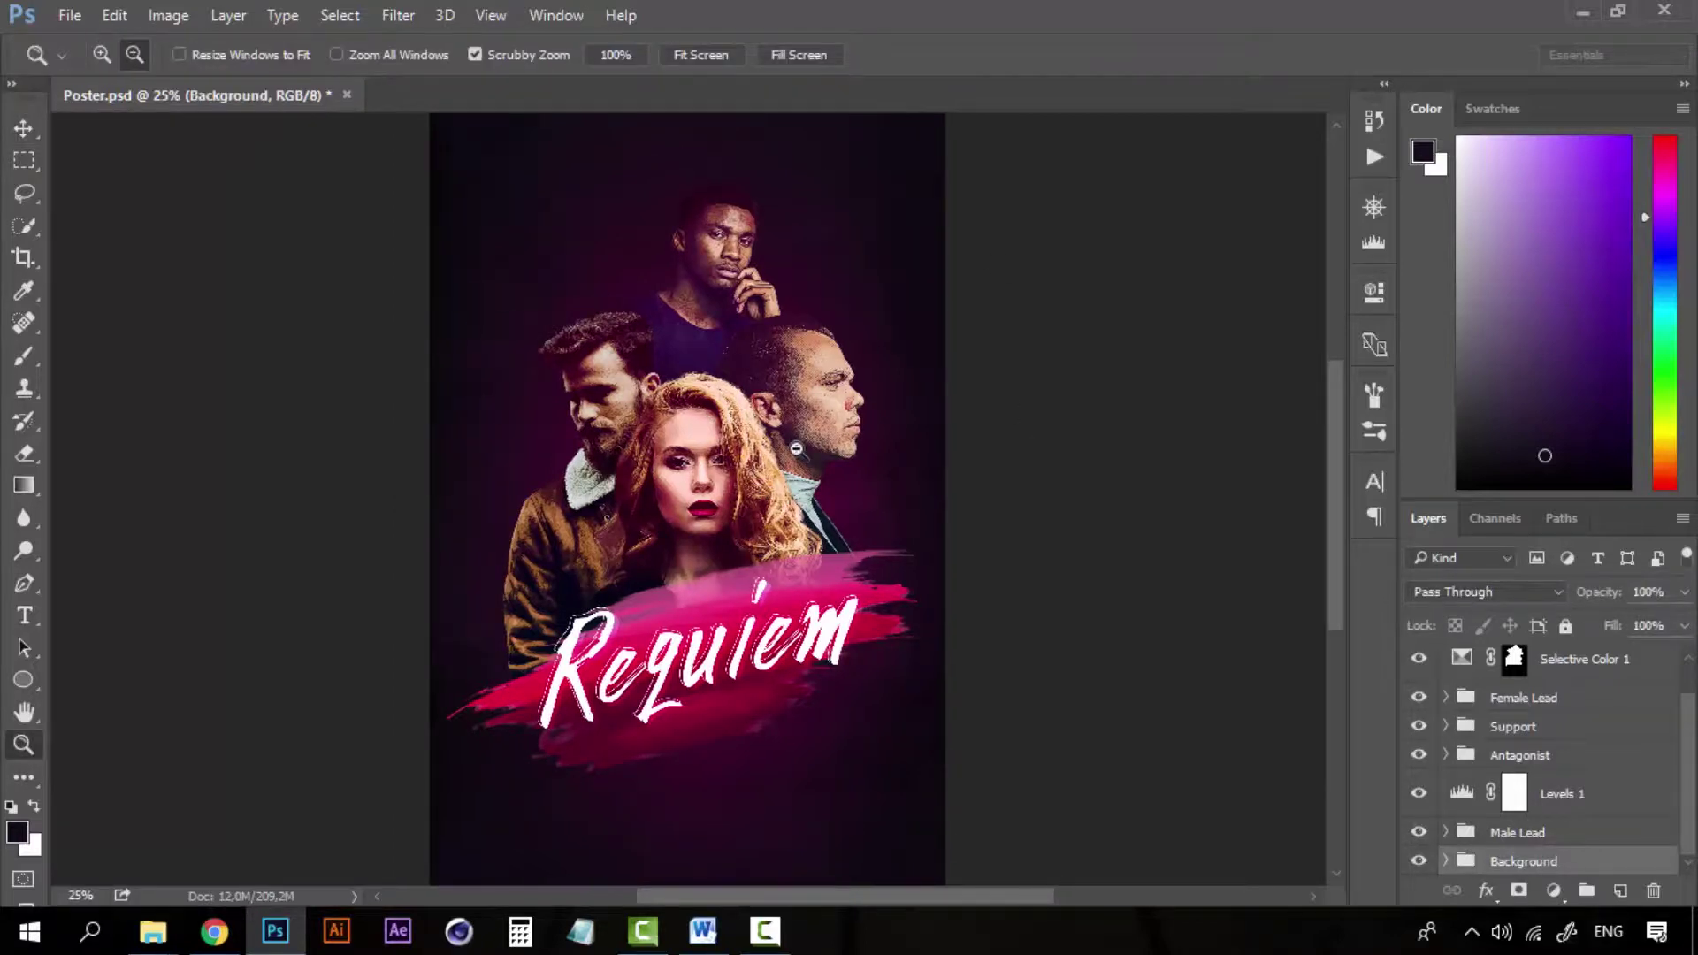
Expand the Background layer group to list the layers inside it.
alt+click(684, 595)
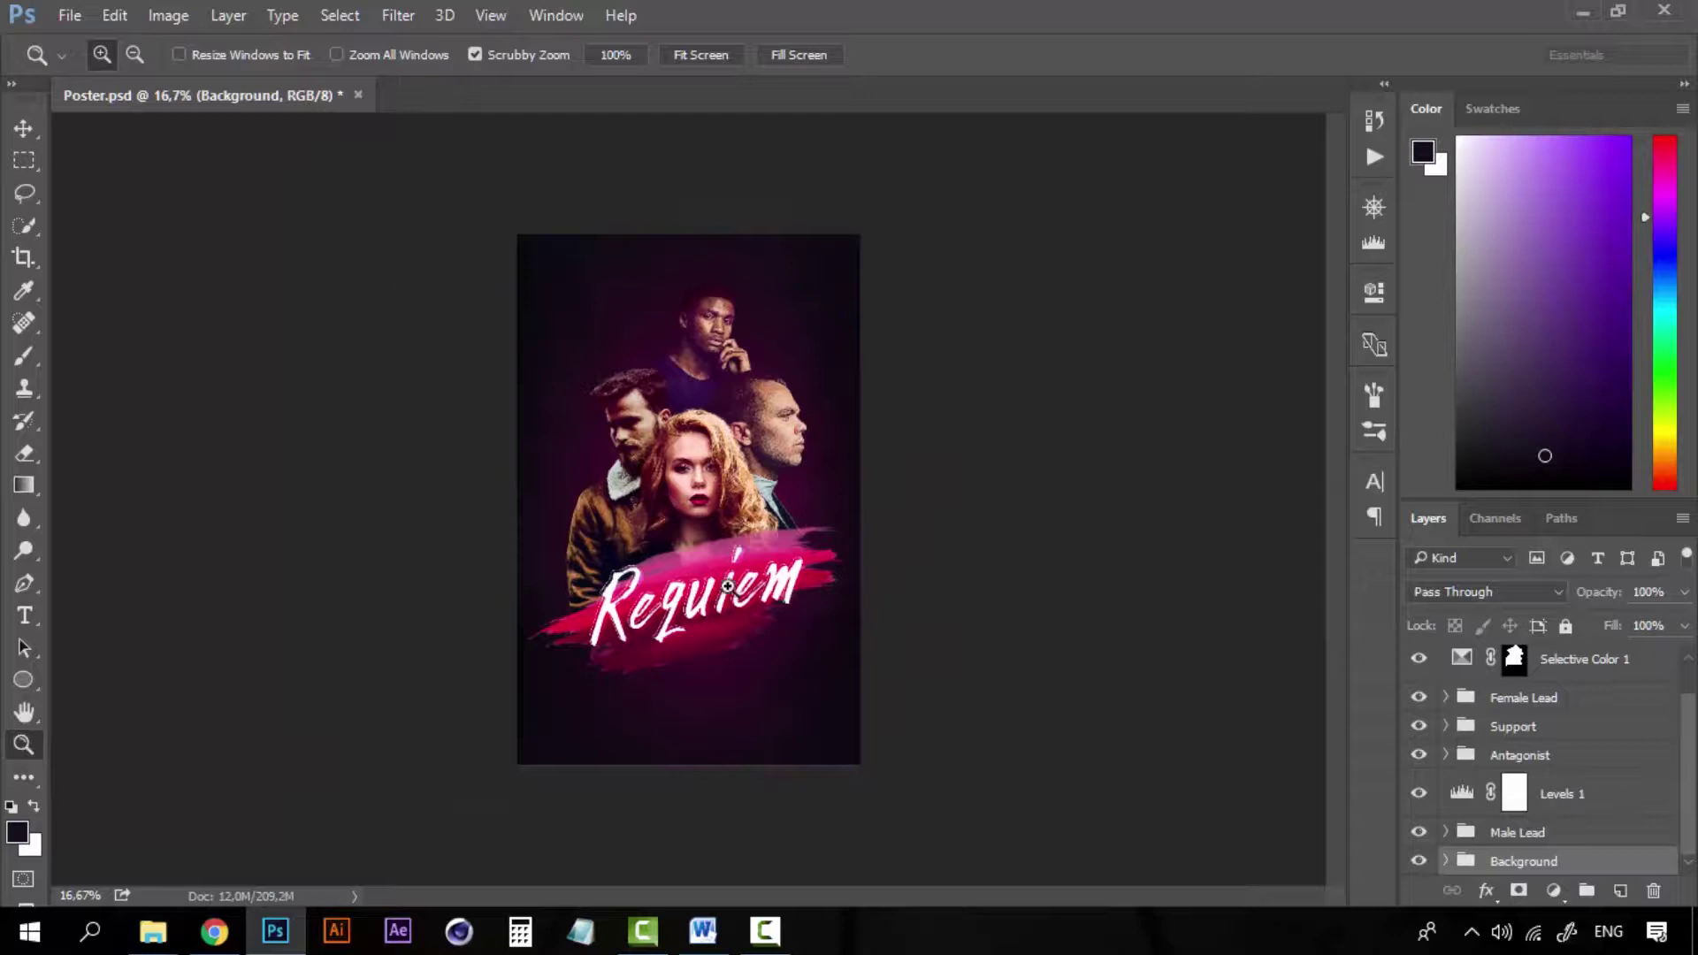
click(718, 600)
key(v)
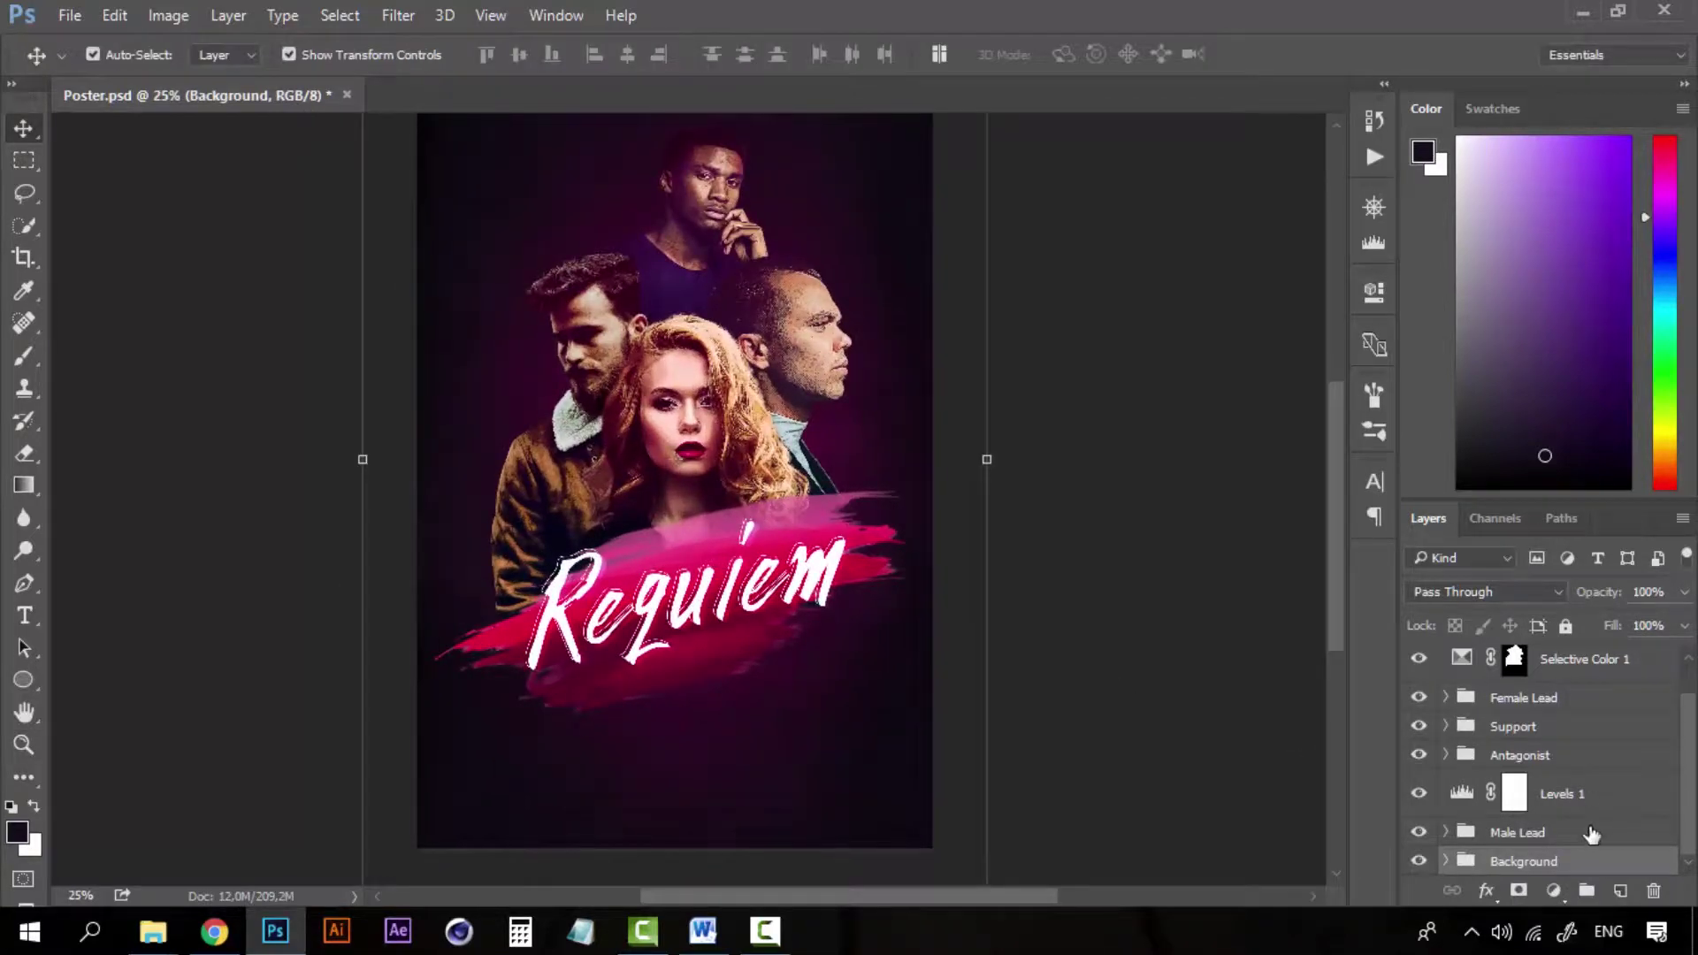
click(1445, 861)
scroll(1653, 812, down, 2)
scroll(1654, 812, down, 1)
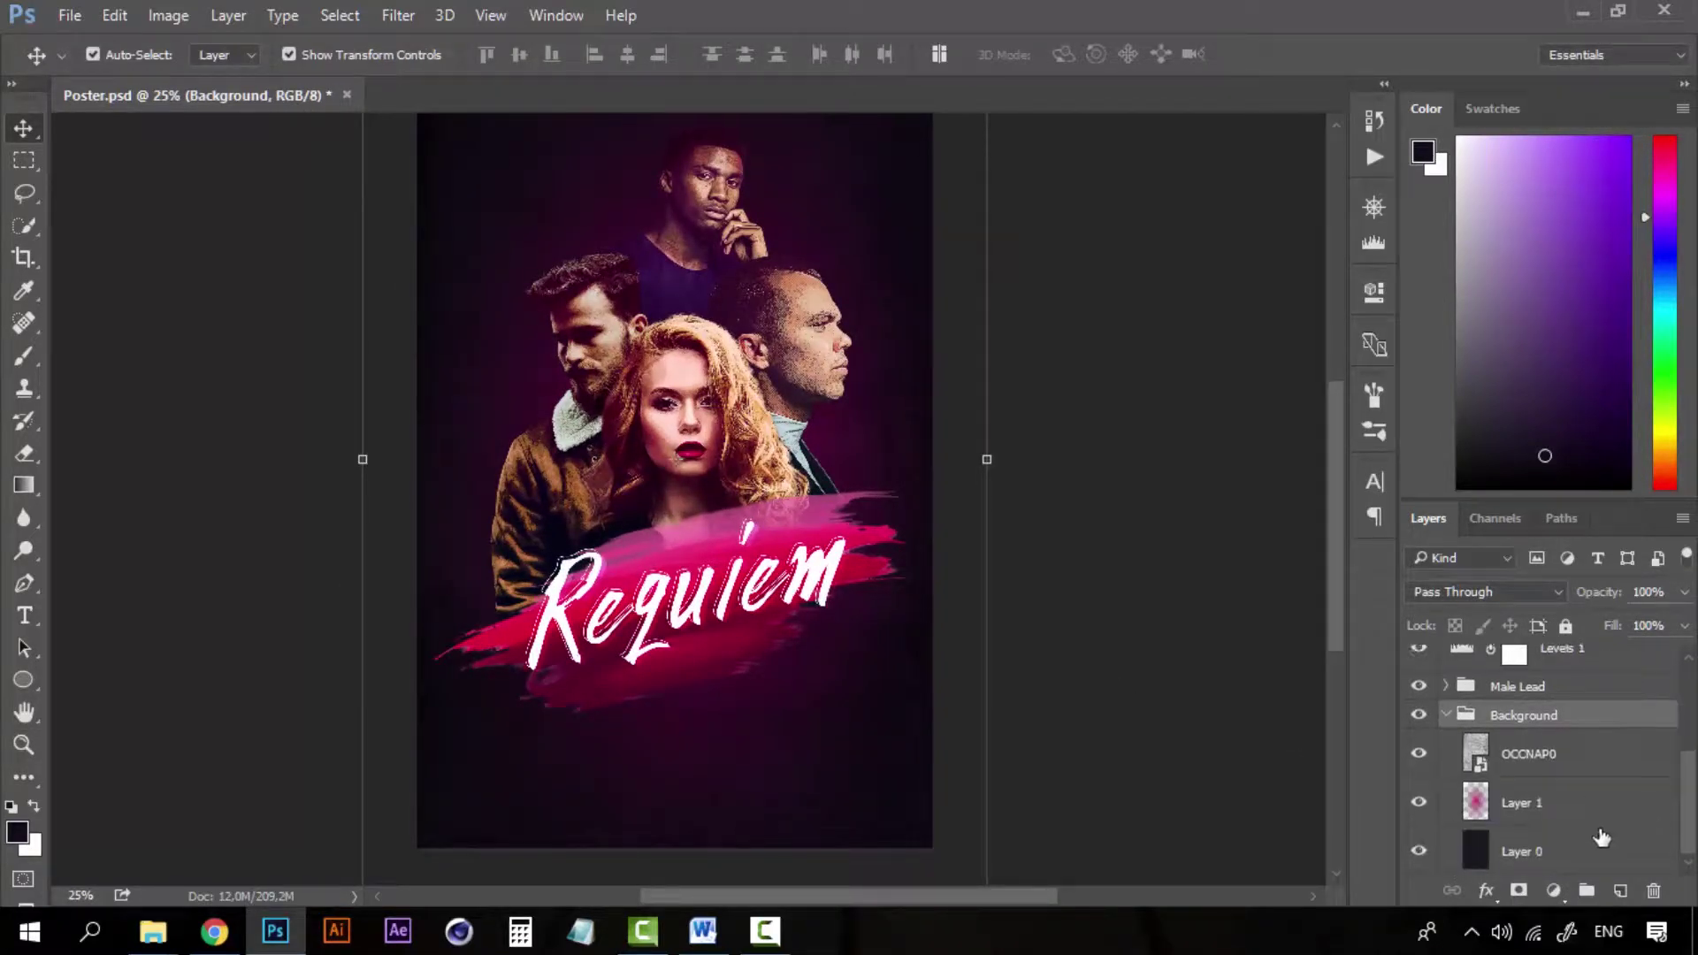
Shorten the glow on Layer 1 of the Background group vertically from both ends, apply the transform and collapse the group.
click(1563, 811)
key(z)
alt+click(733, 612)
key(v)
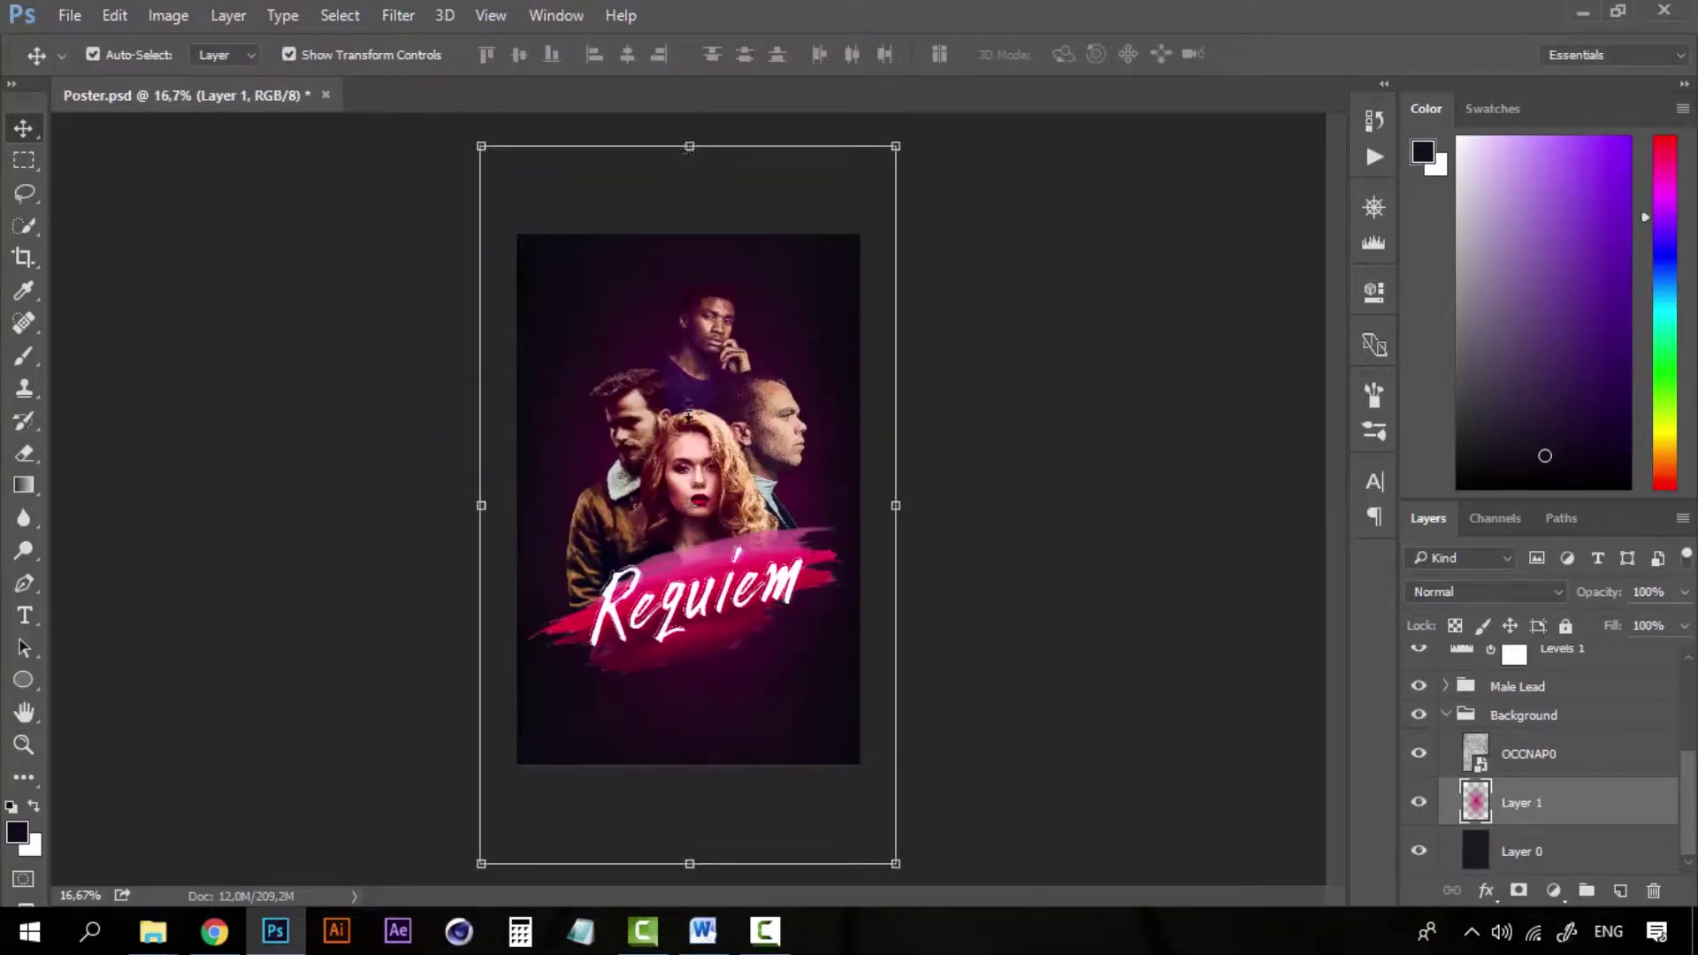
mouse_move(690, 865)
mouse_down()
mouse_move(692, 780)
mouse_move(691, 836)
mouse_up()
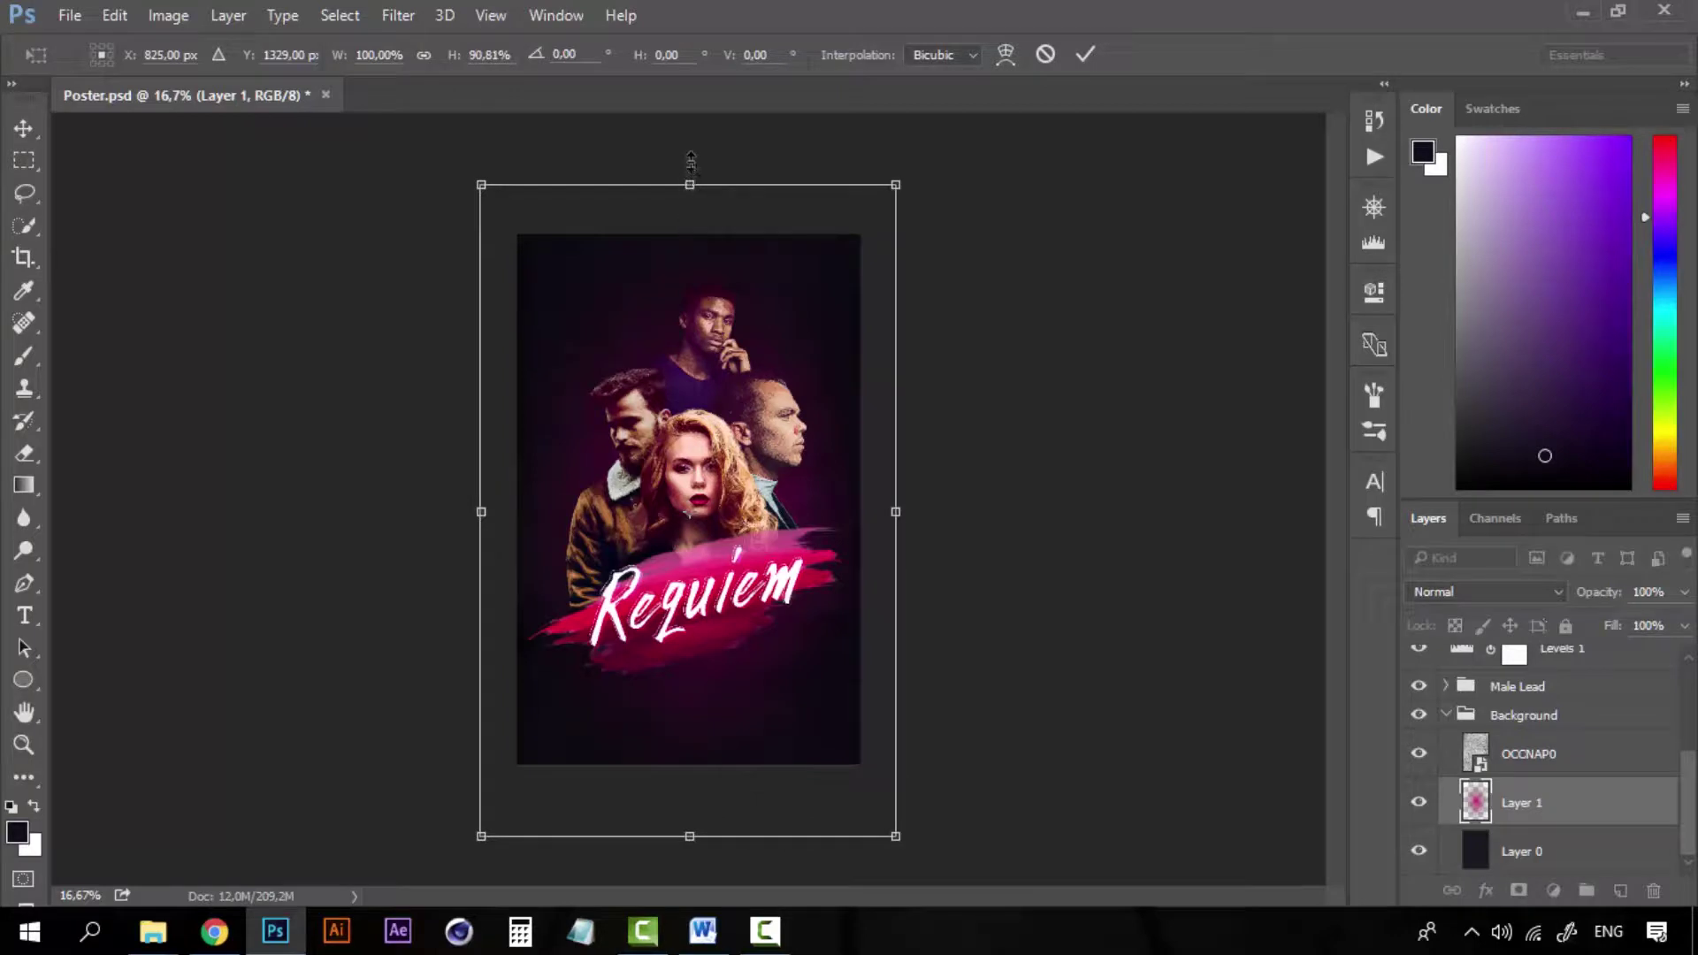
drag(690, 183, 691, 151)
key(Return)
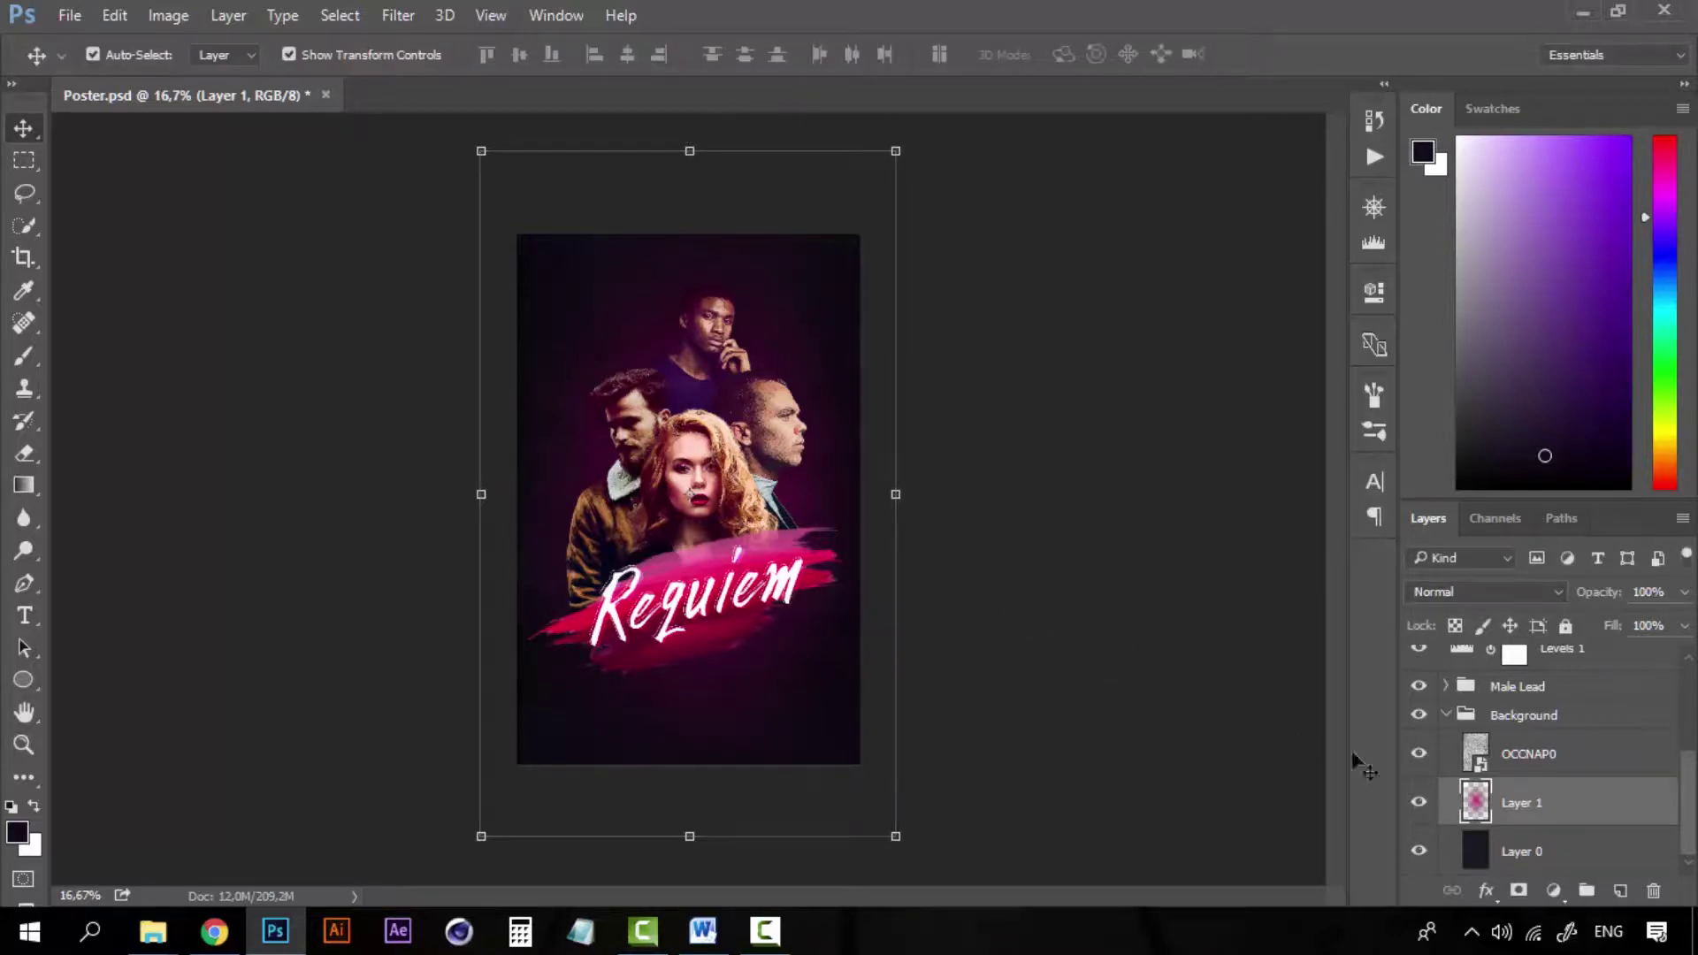
click(1445, 714)
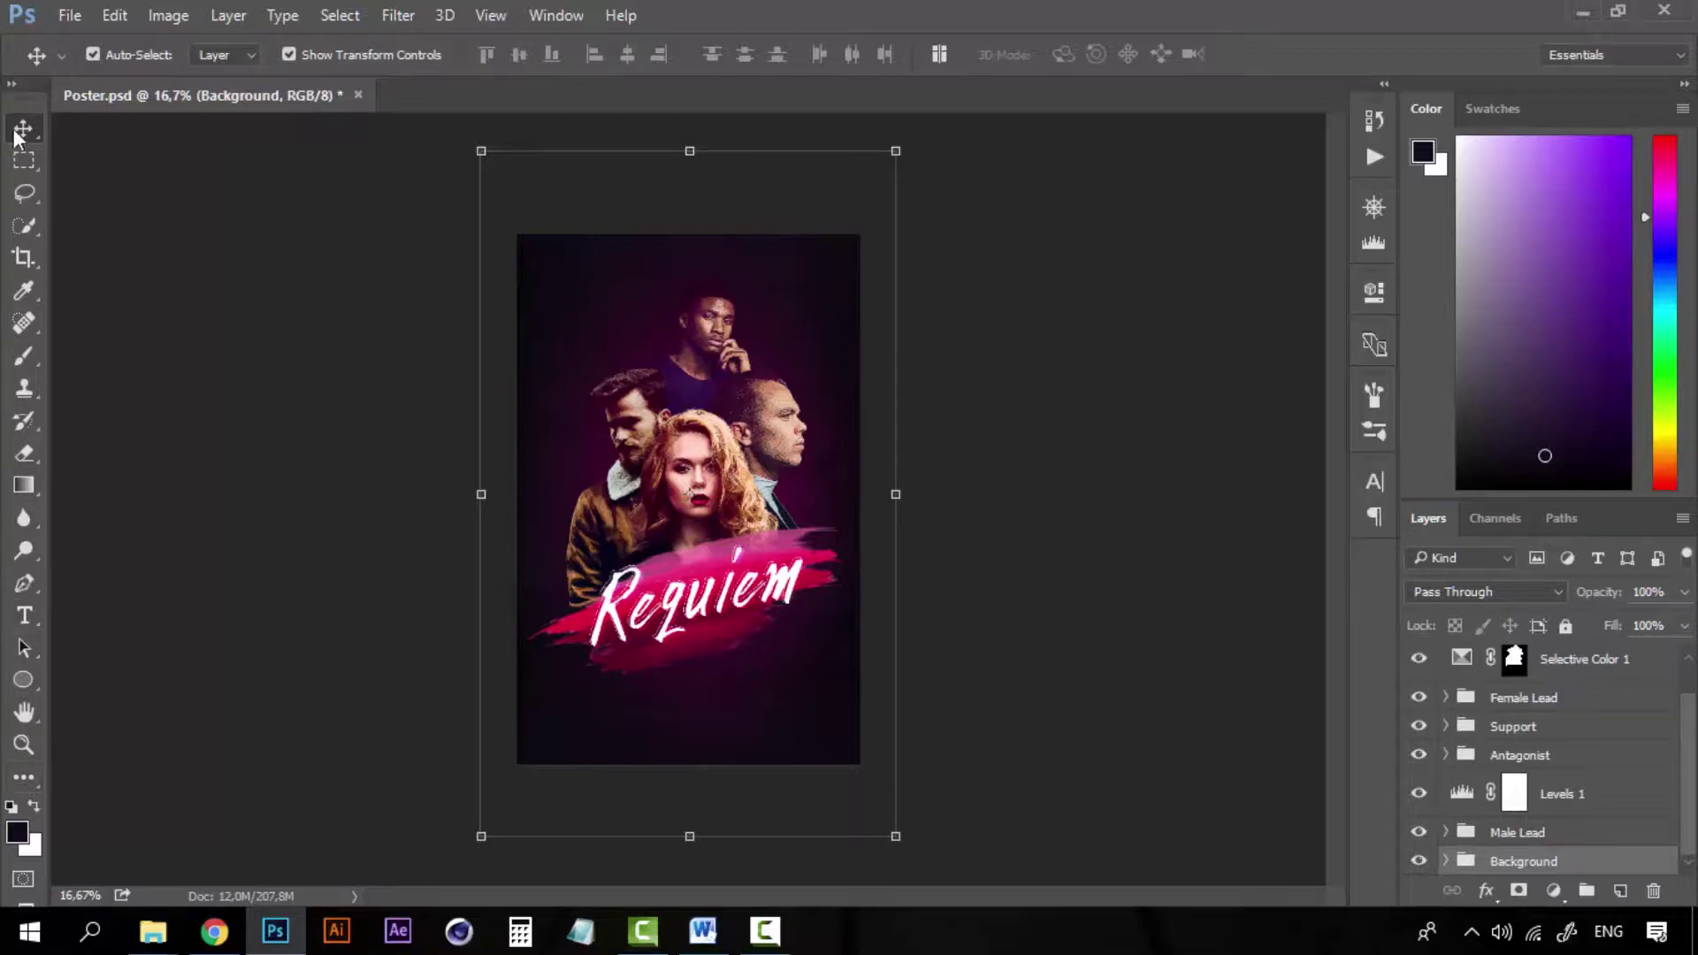
Crop a strip off the upper and lower ends of the poster, keeping its full width.
click(24, 257)
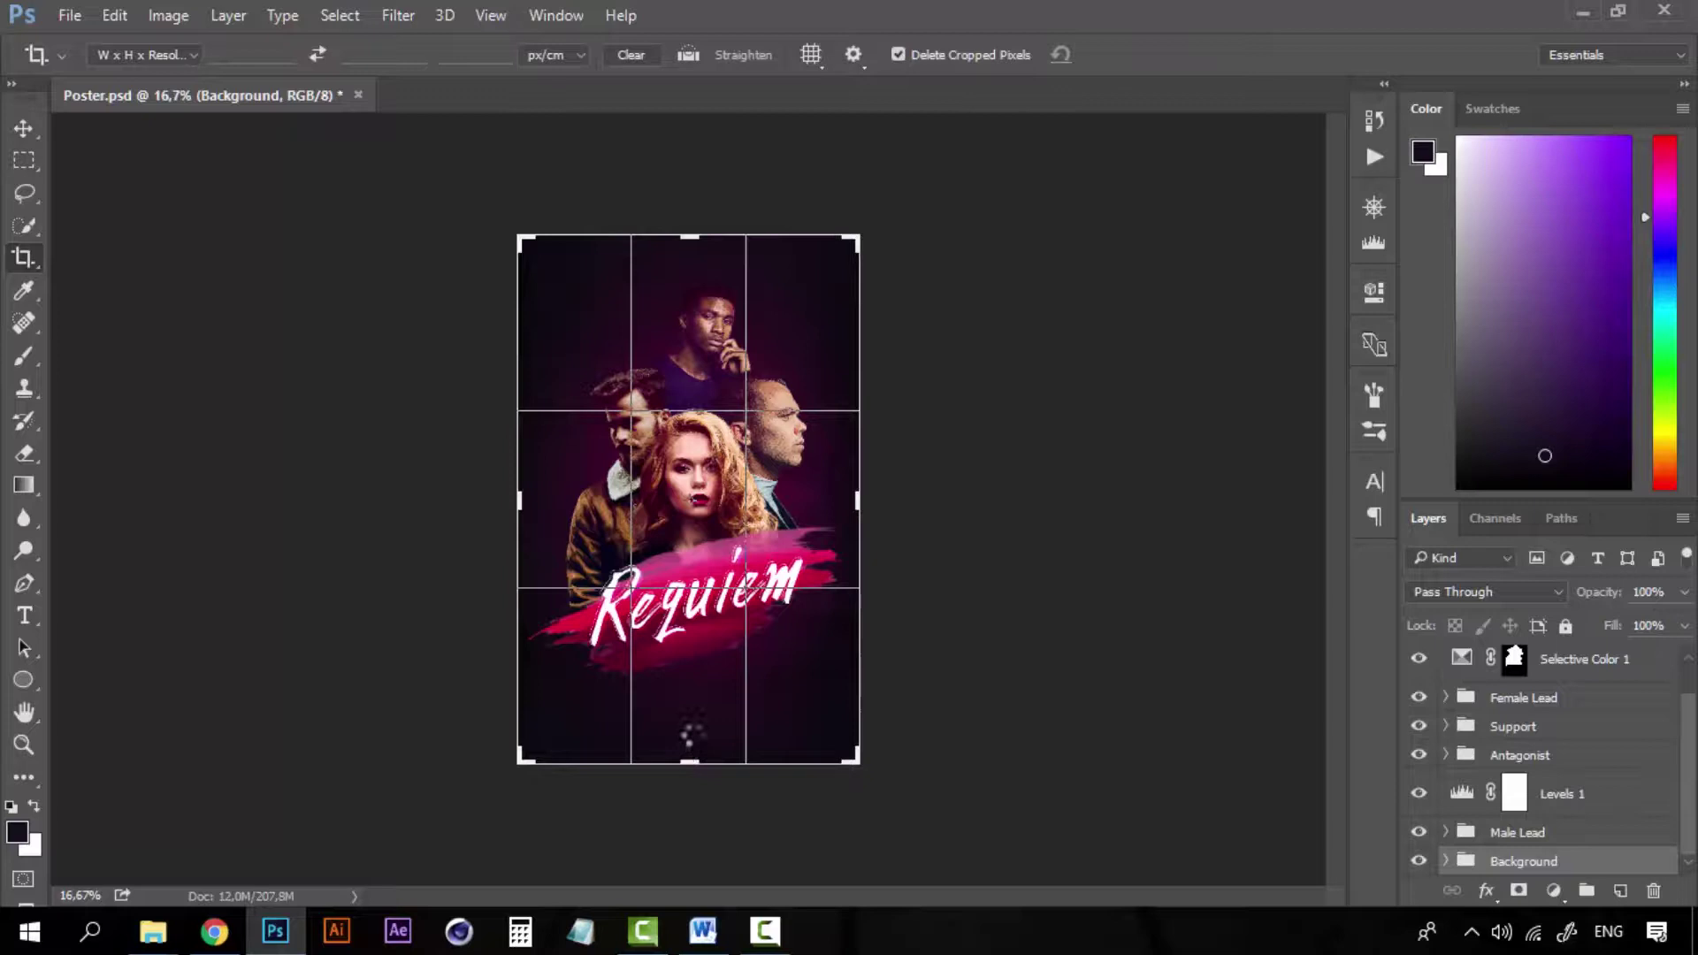
drag(691, 731, 689, 730)
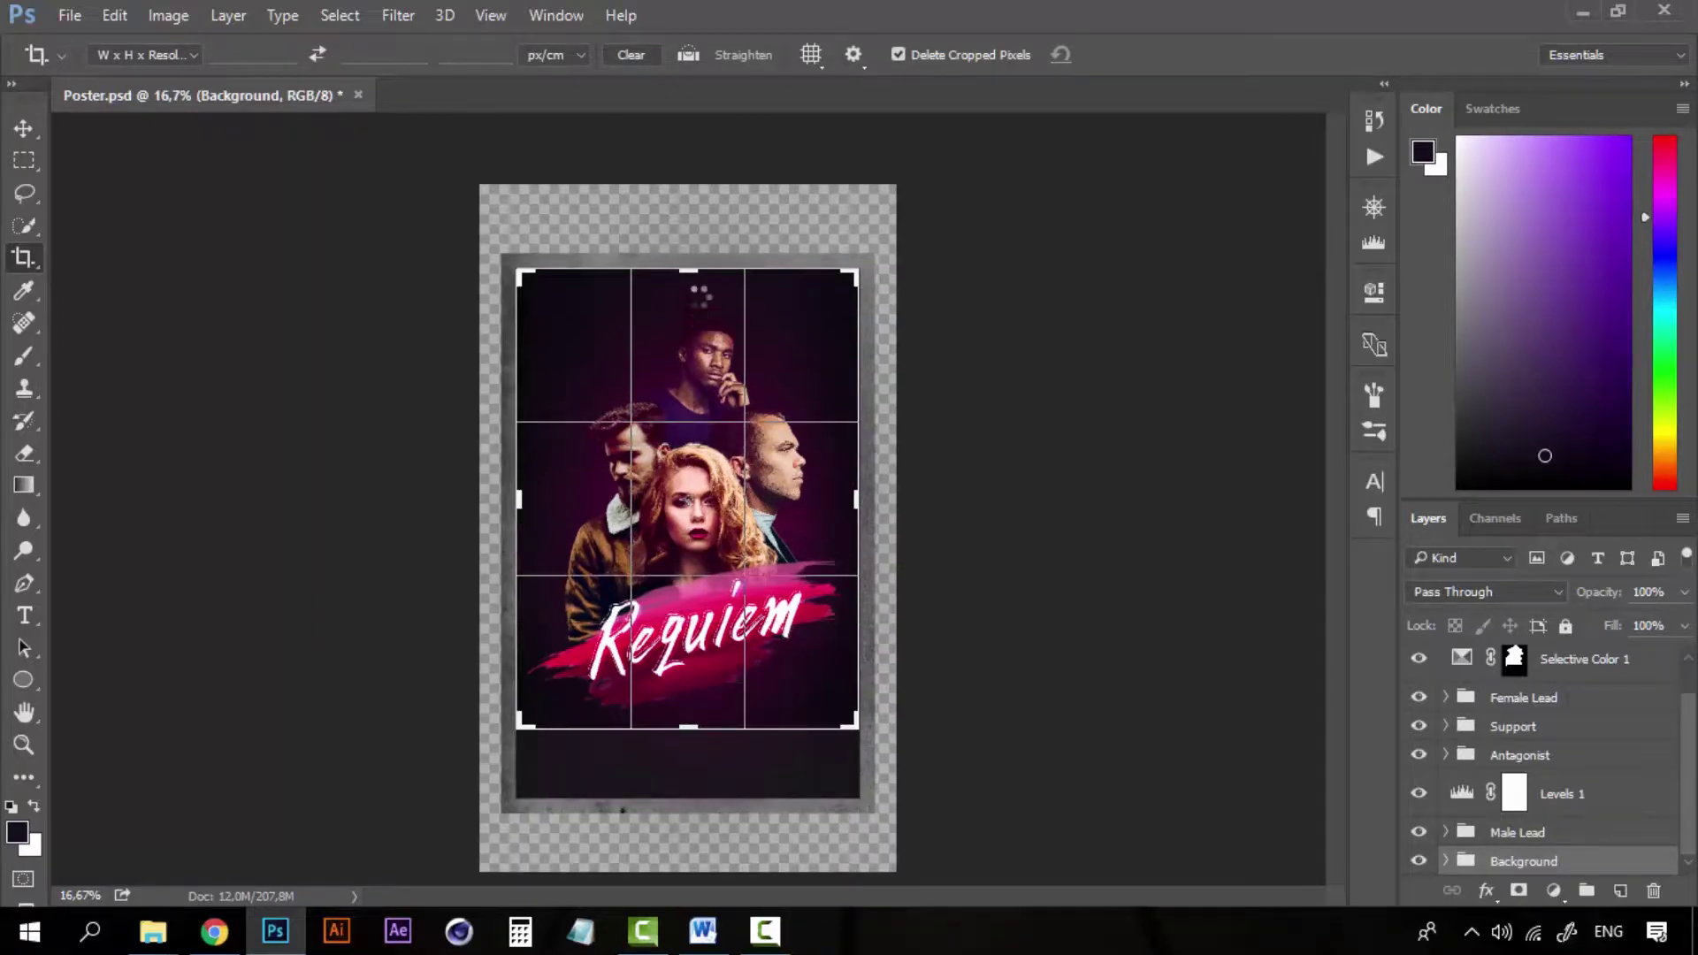
drag(689, 271, 688, 279)
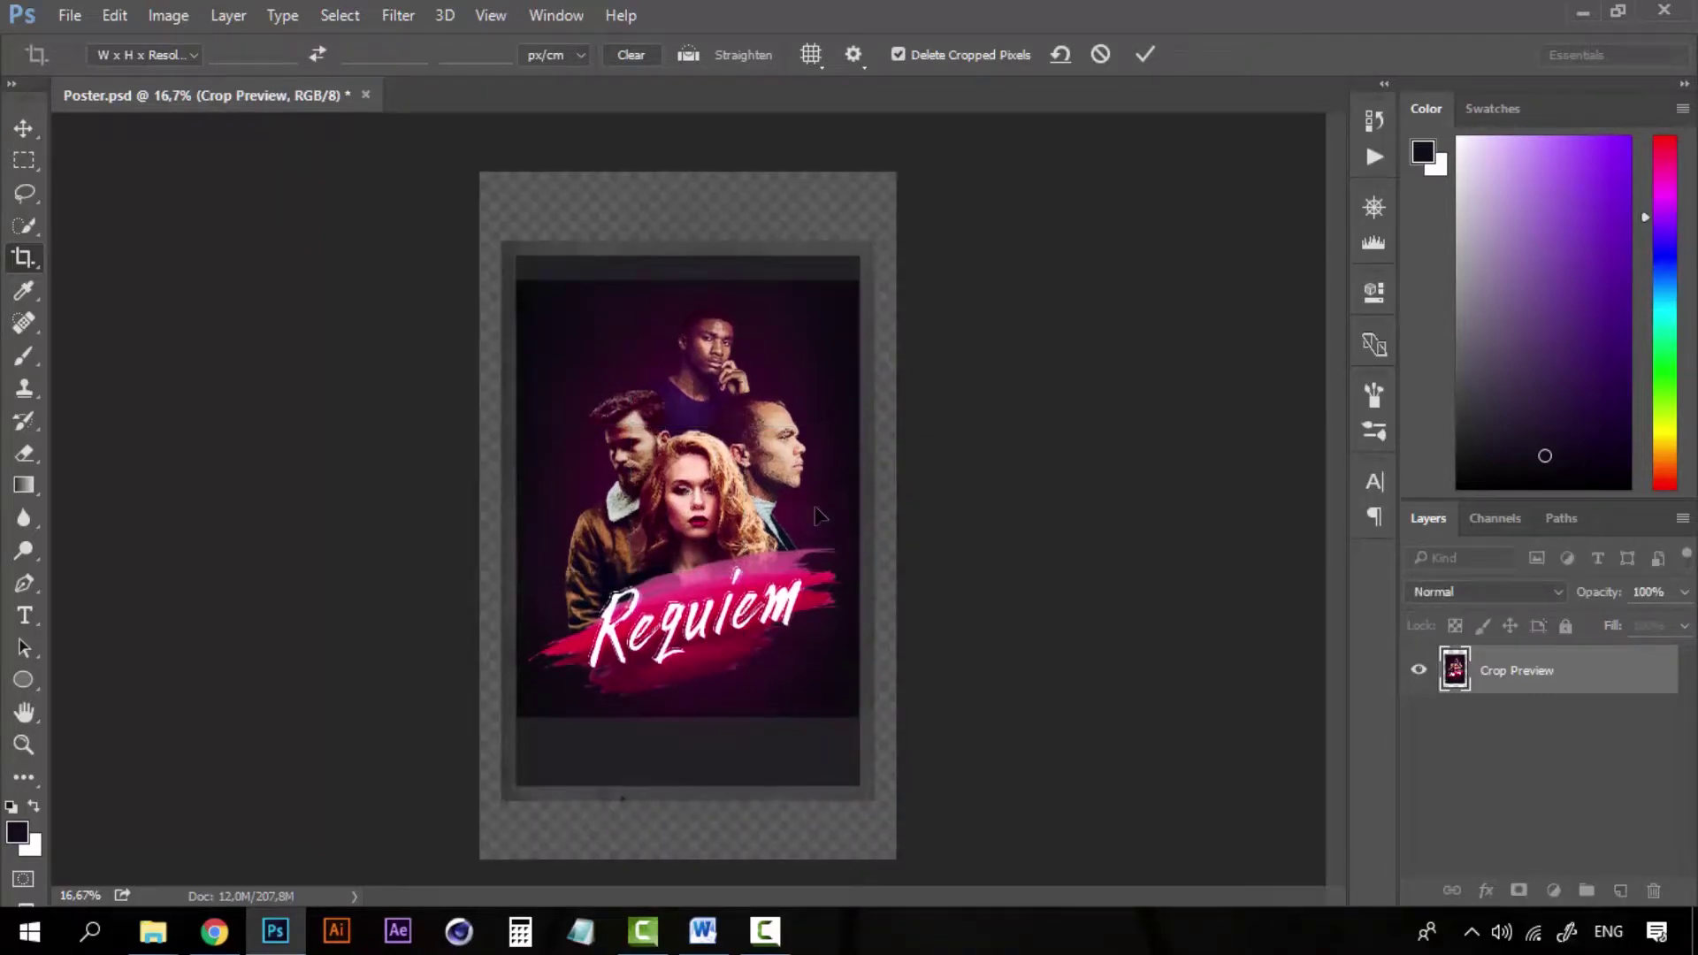
key(Return)
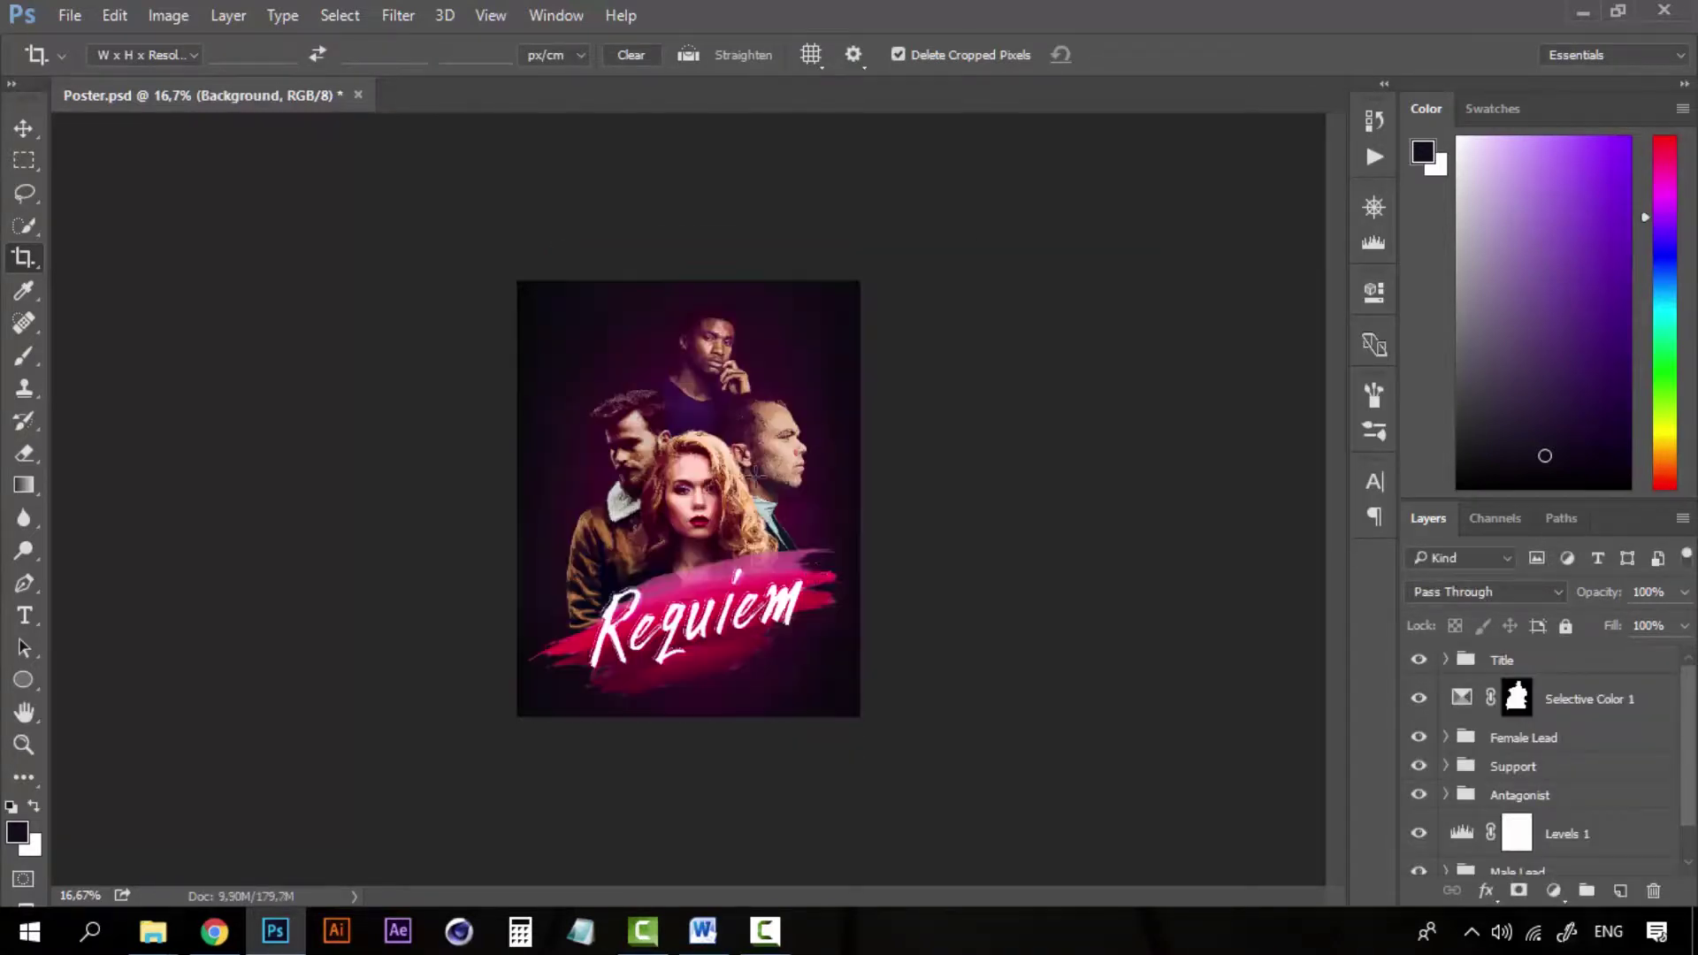
Add a new layer above the Title group and fill it with the default black foreground color.
key(z)
click(722, 508)
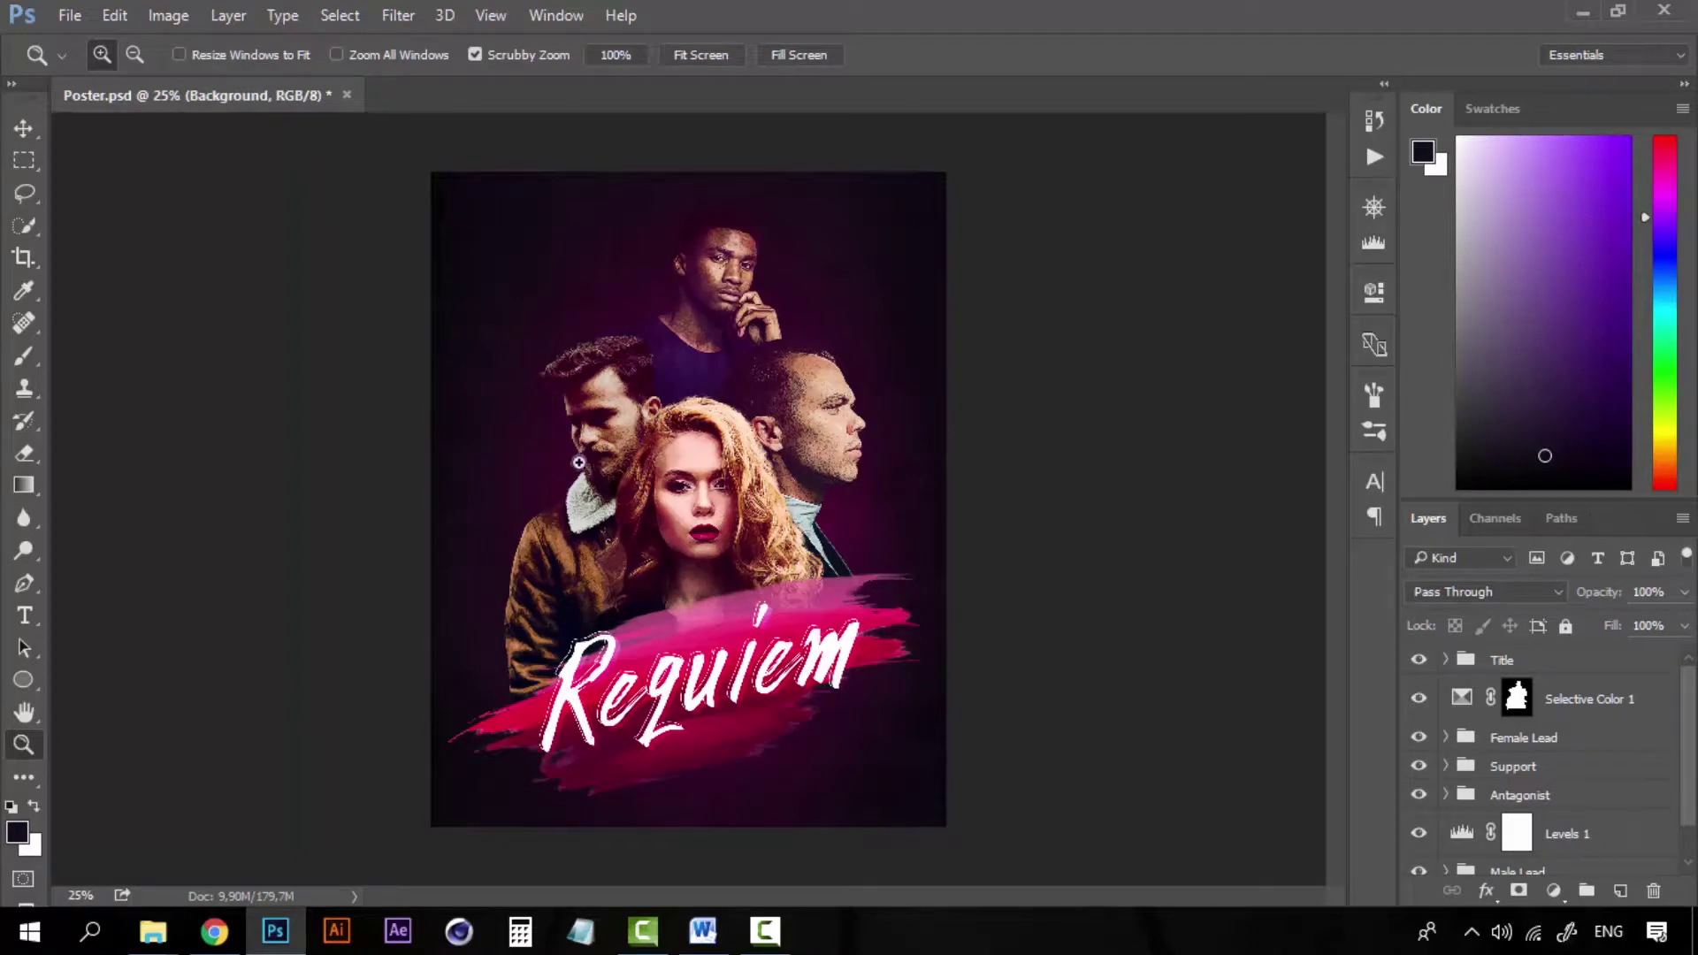
click(1531, 665)
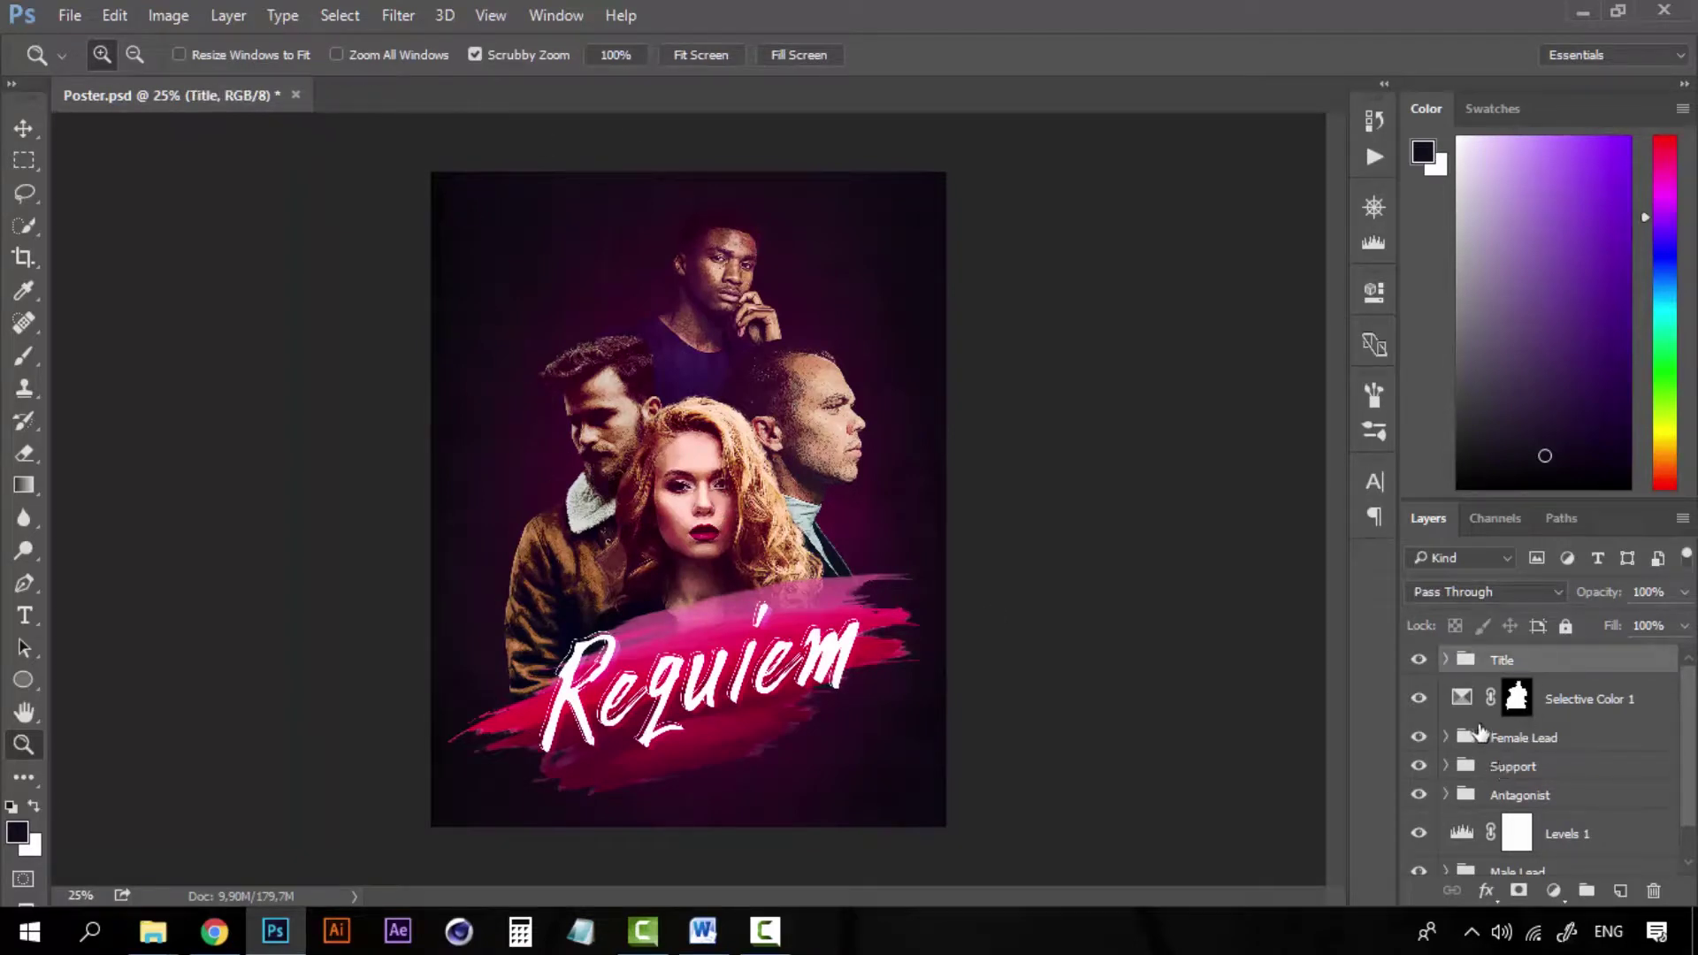
click(1621, 891)
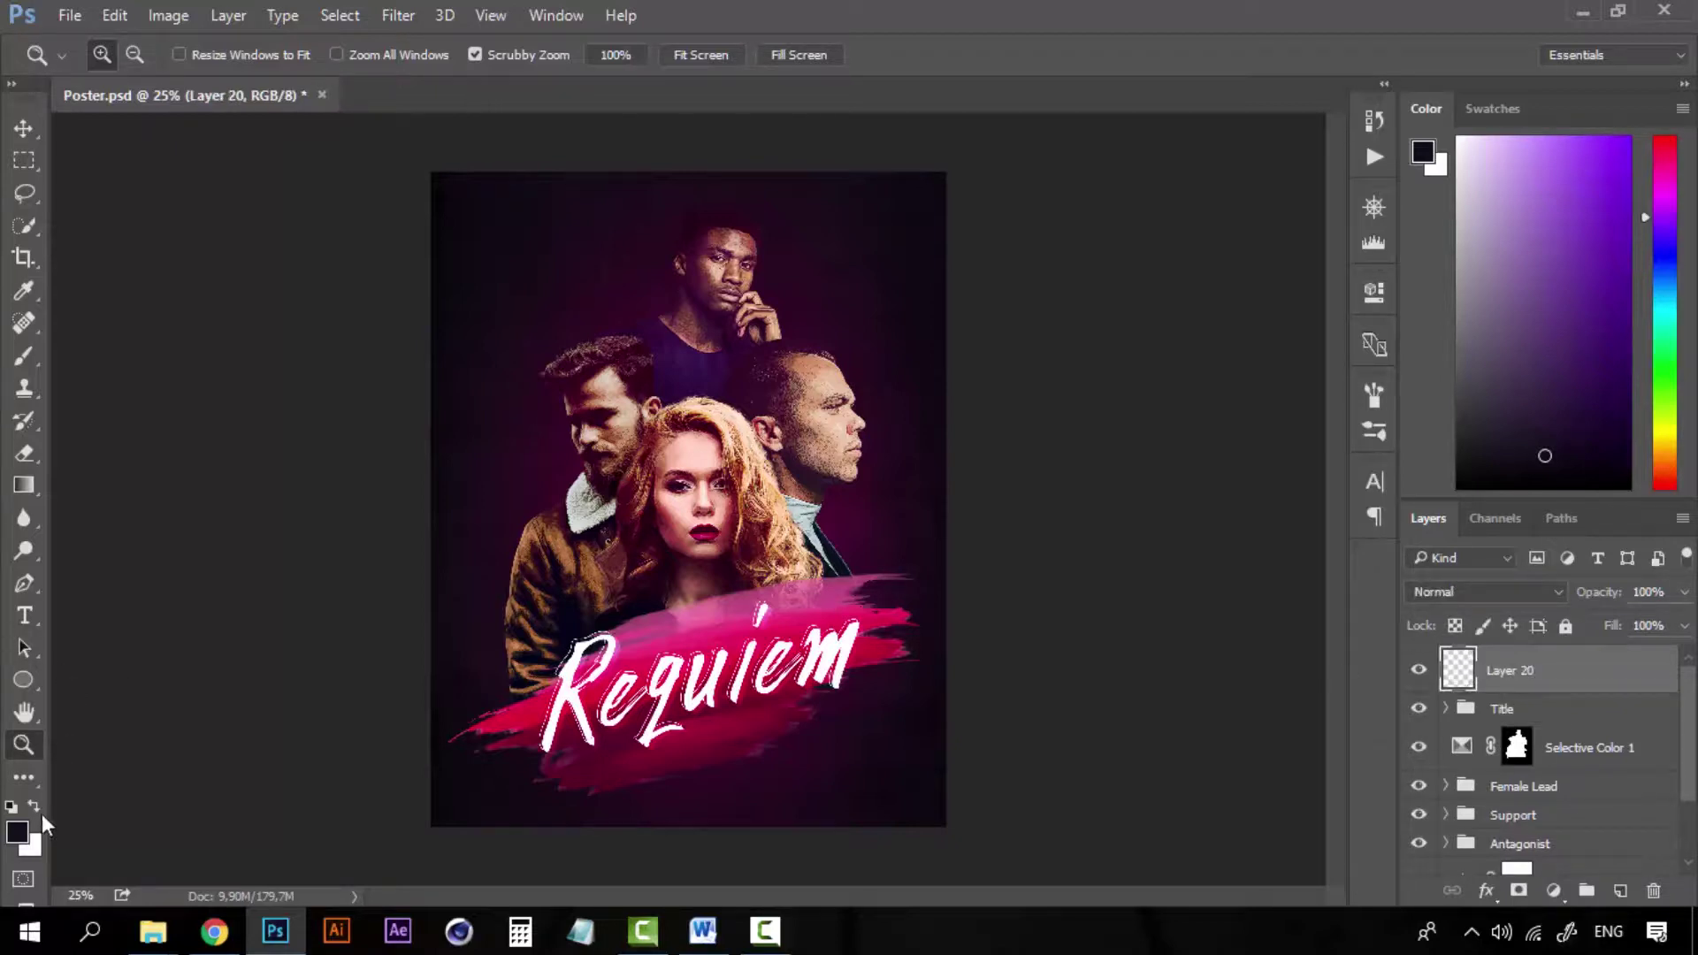
key(alt+BackSpace)
key(v)
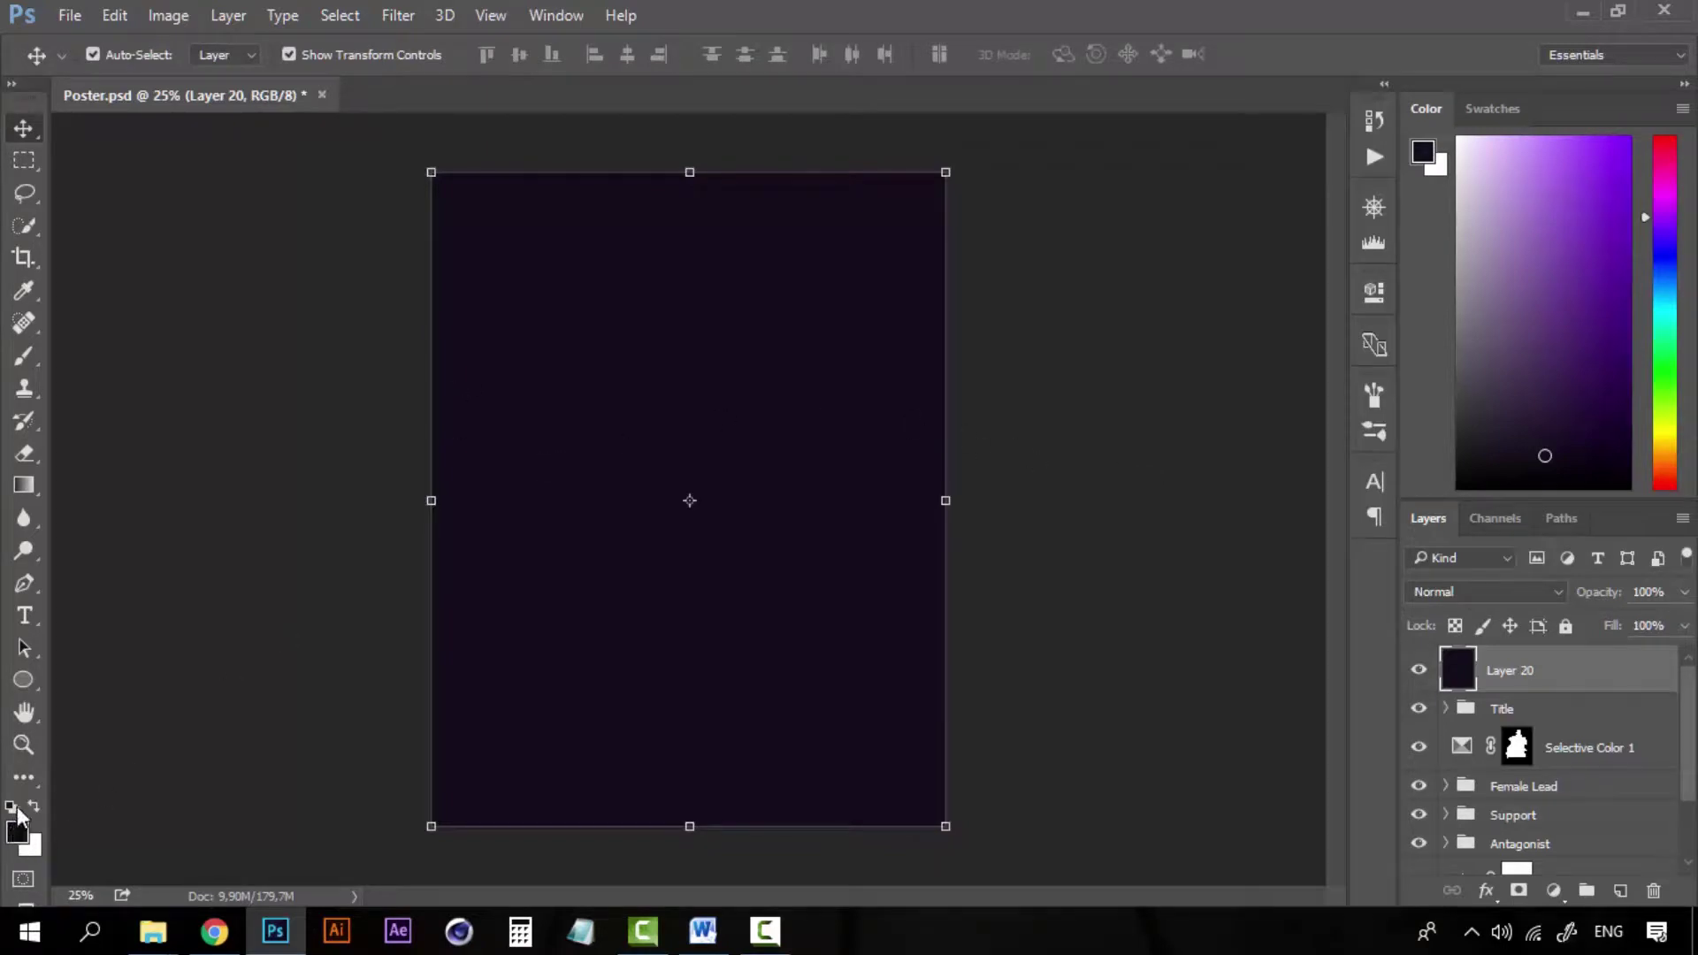
key(d)
key(alt+BackSpace)
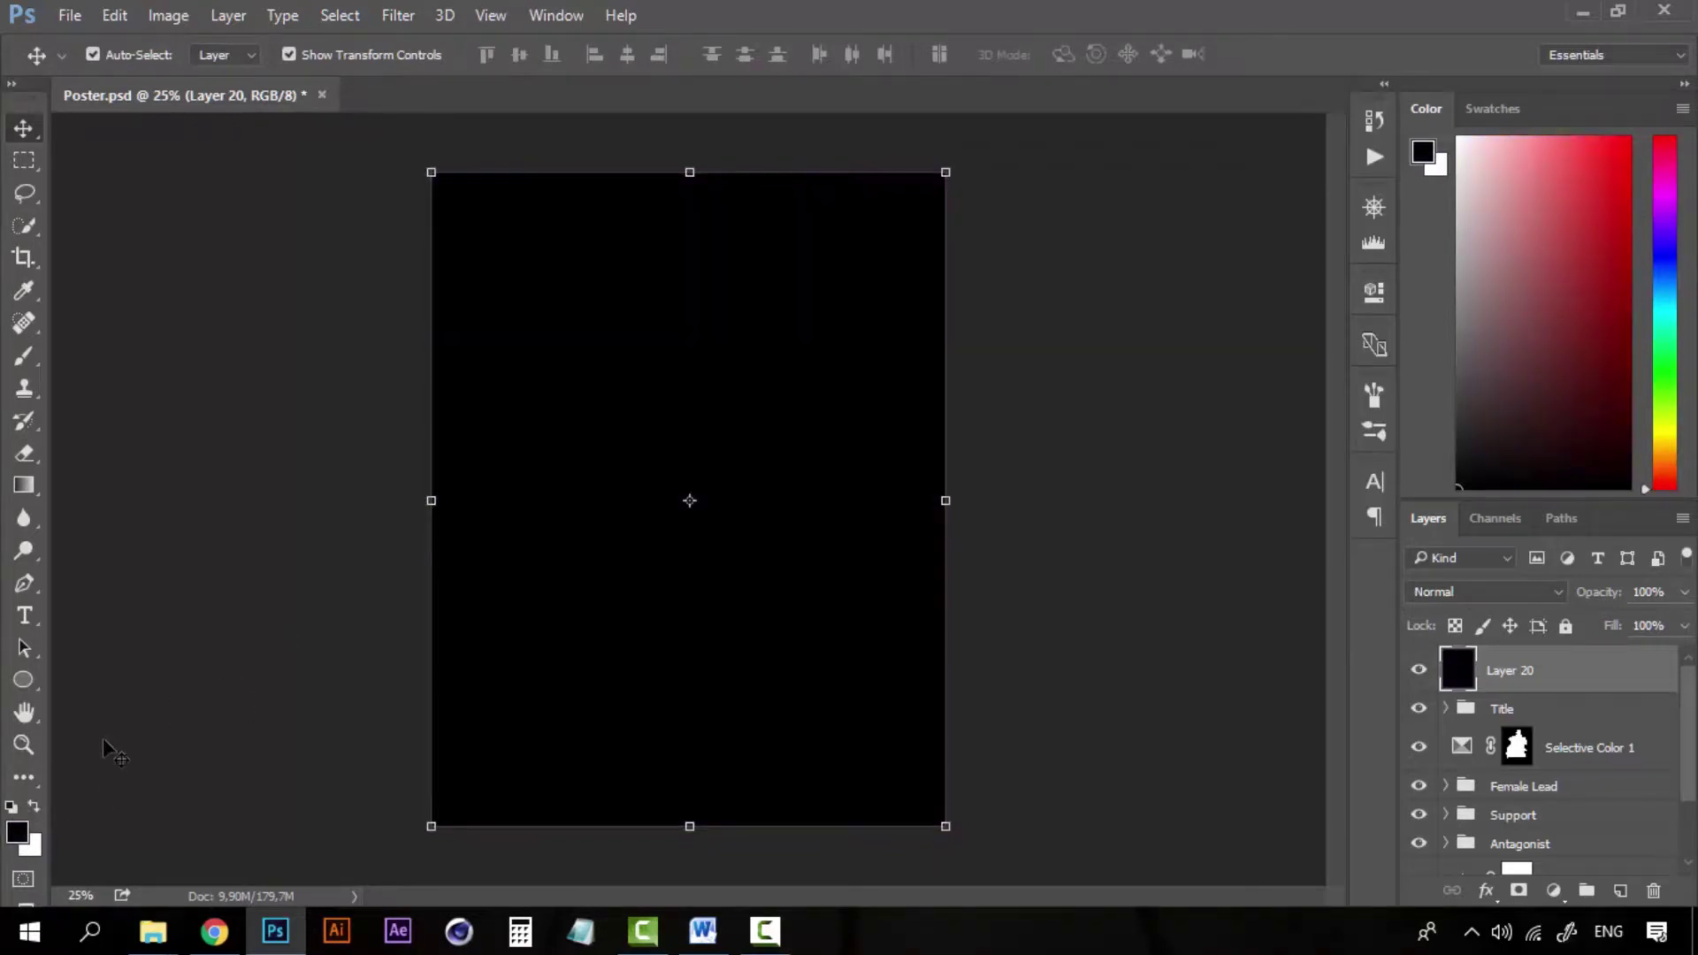
Apply the Add Noise filter to the black layer with an amount of 5%, Gaussian distribution and Monochromatic on.
click(399, 18)
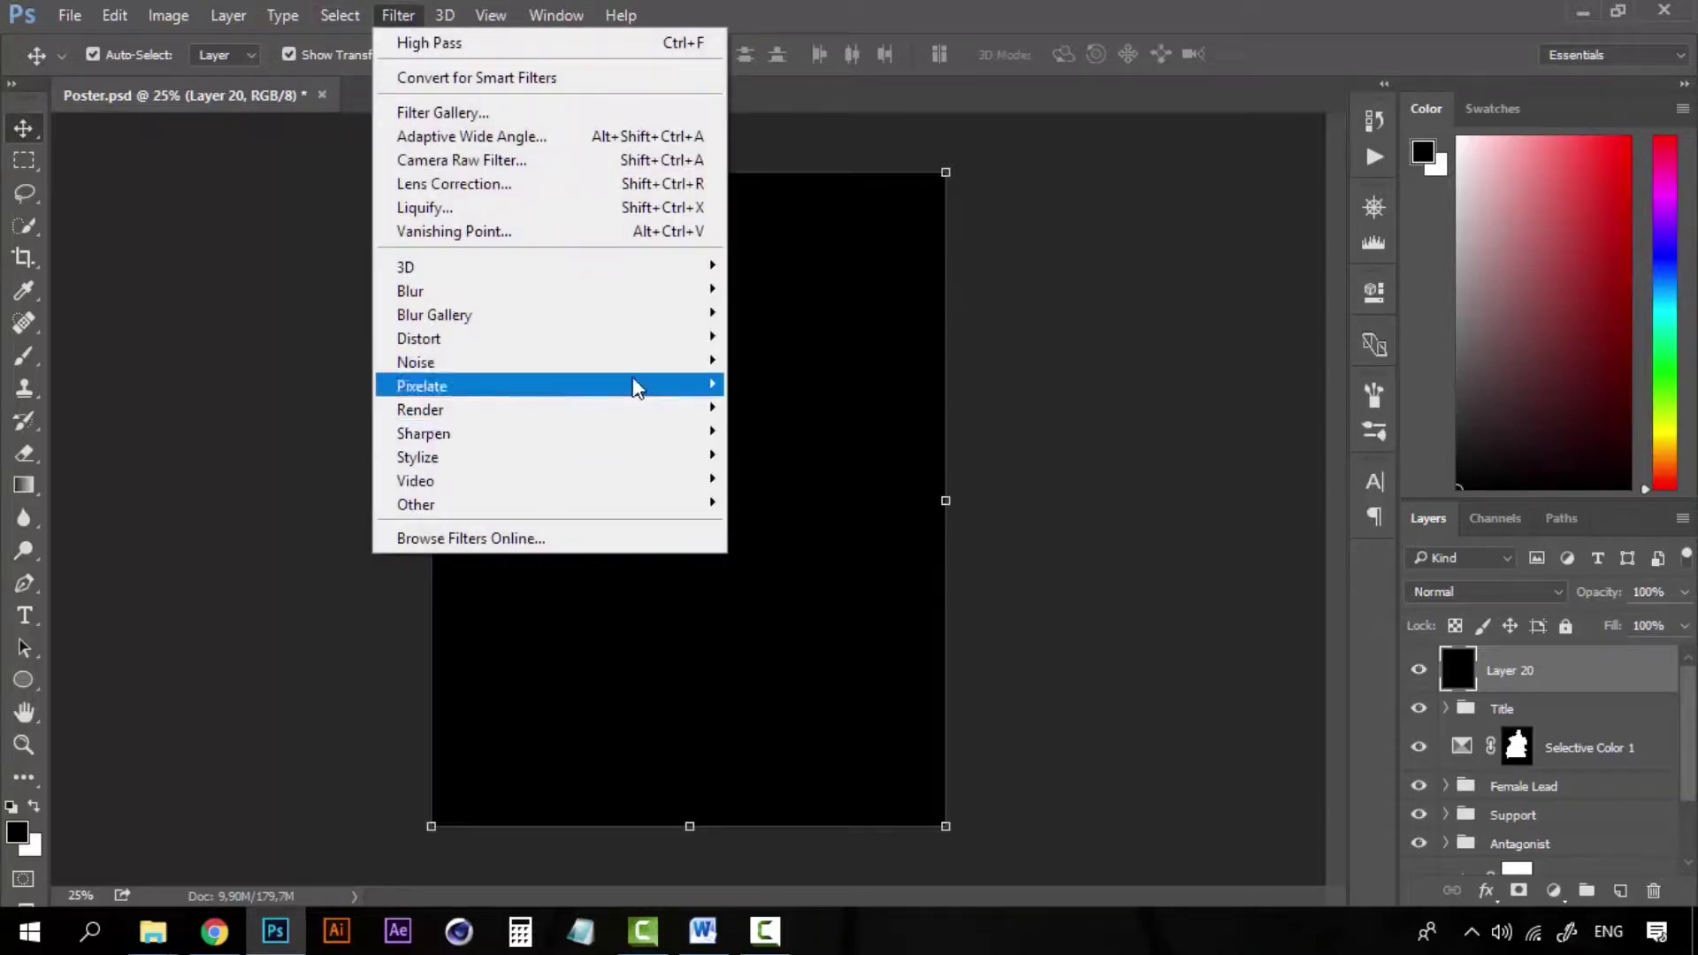
mouse_move(640, 387)
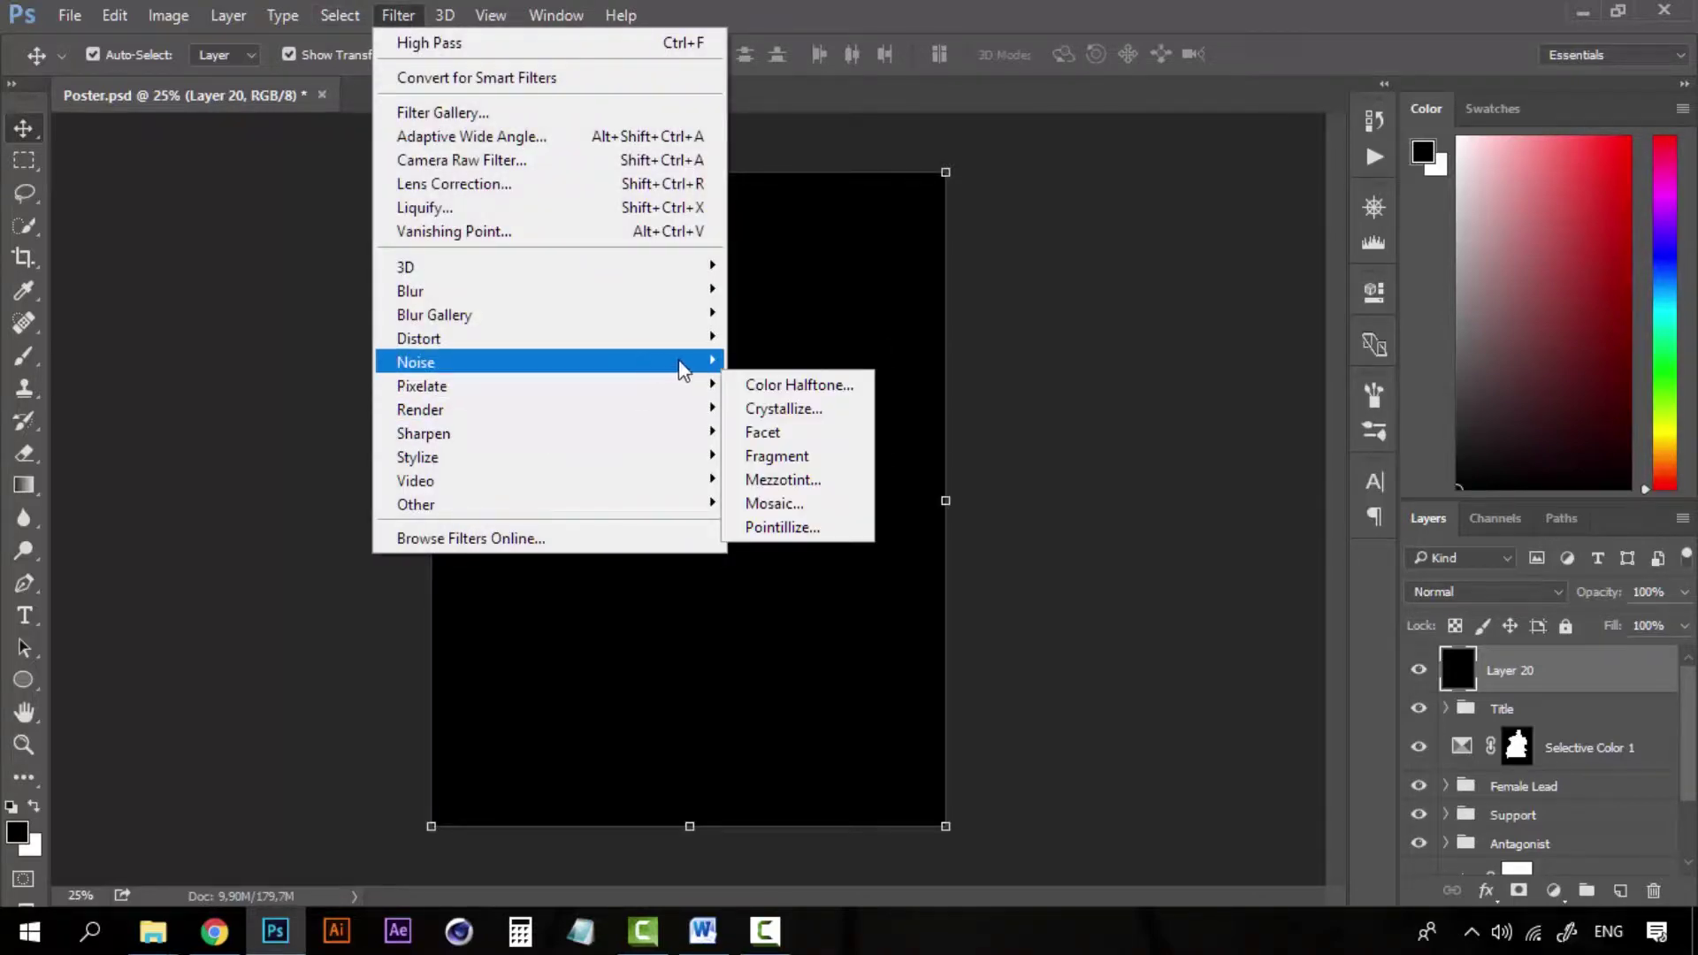
mouse_move(682, 362)
click(801, 364)
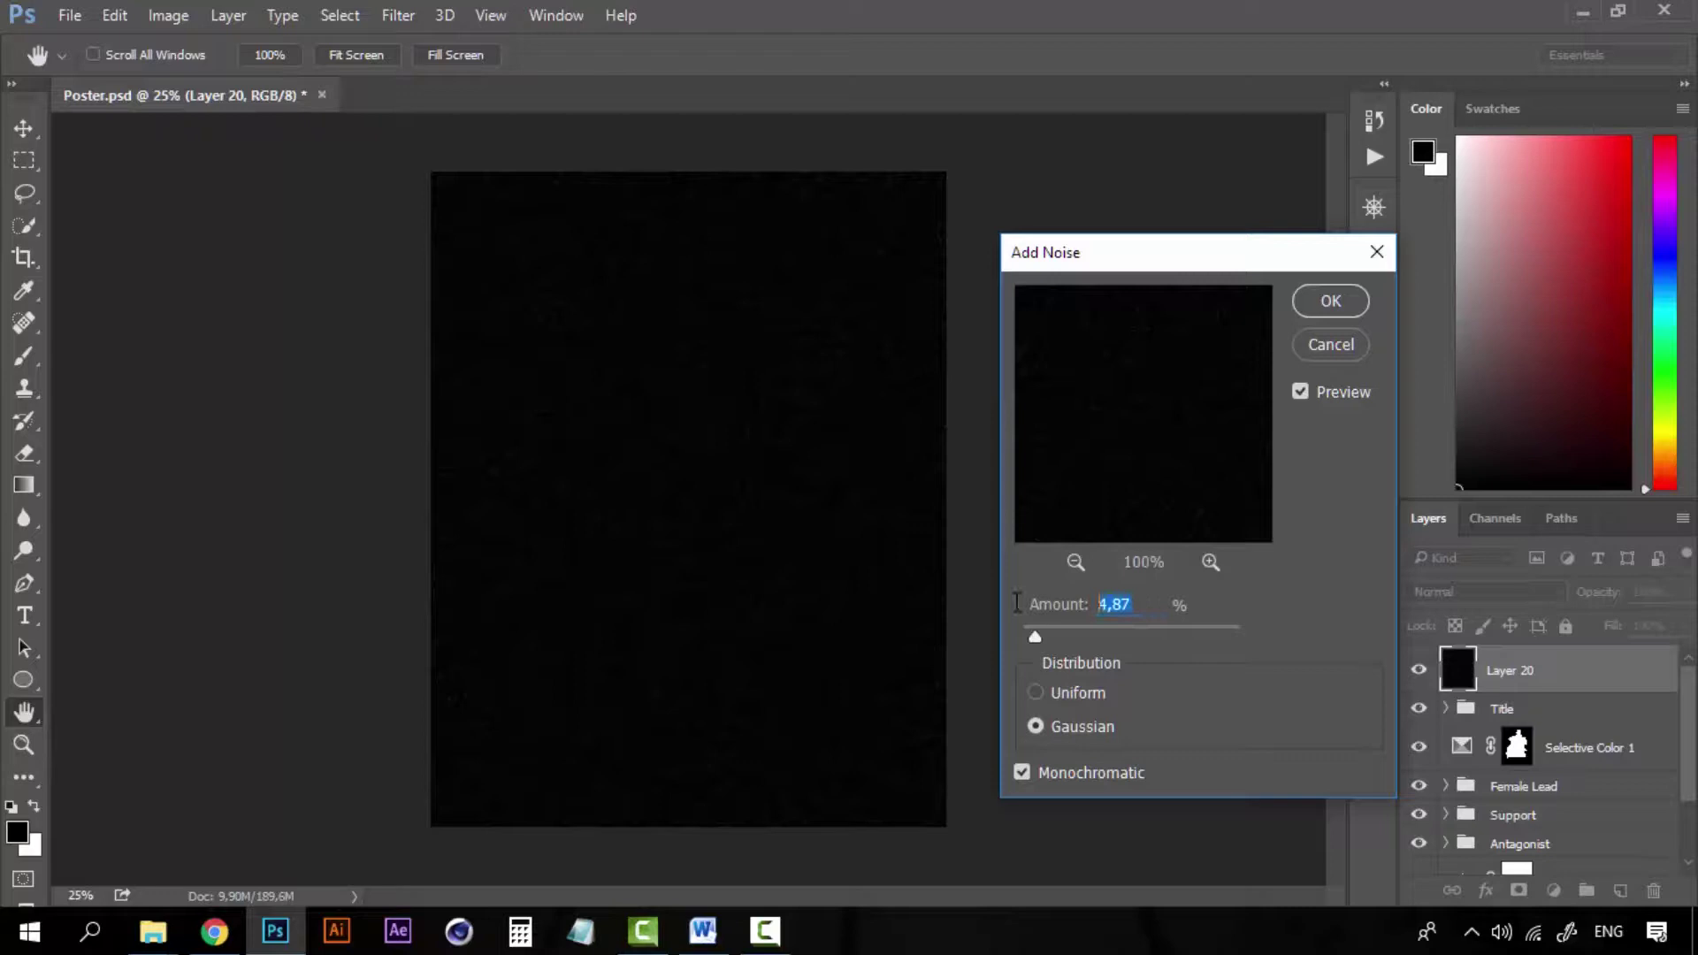
text(6)
click(1083, 733)
text(5)
click(1330, 300)
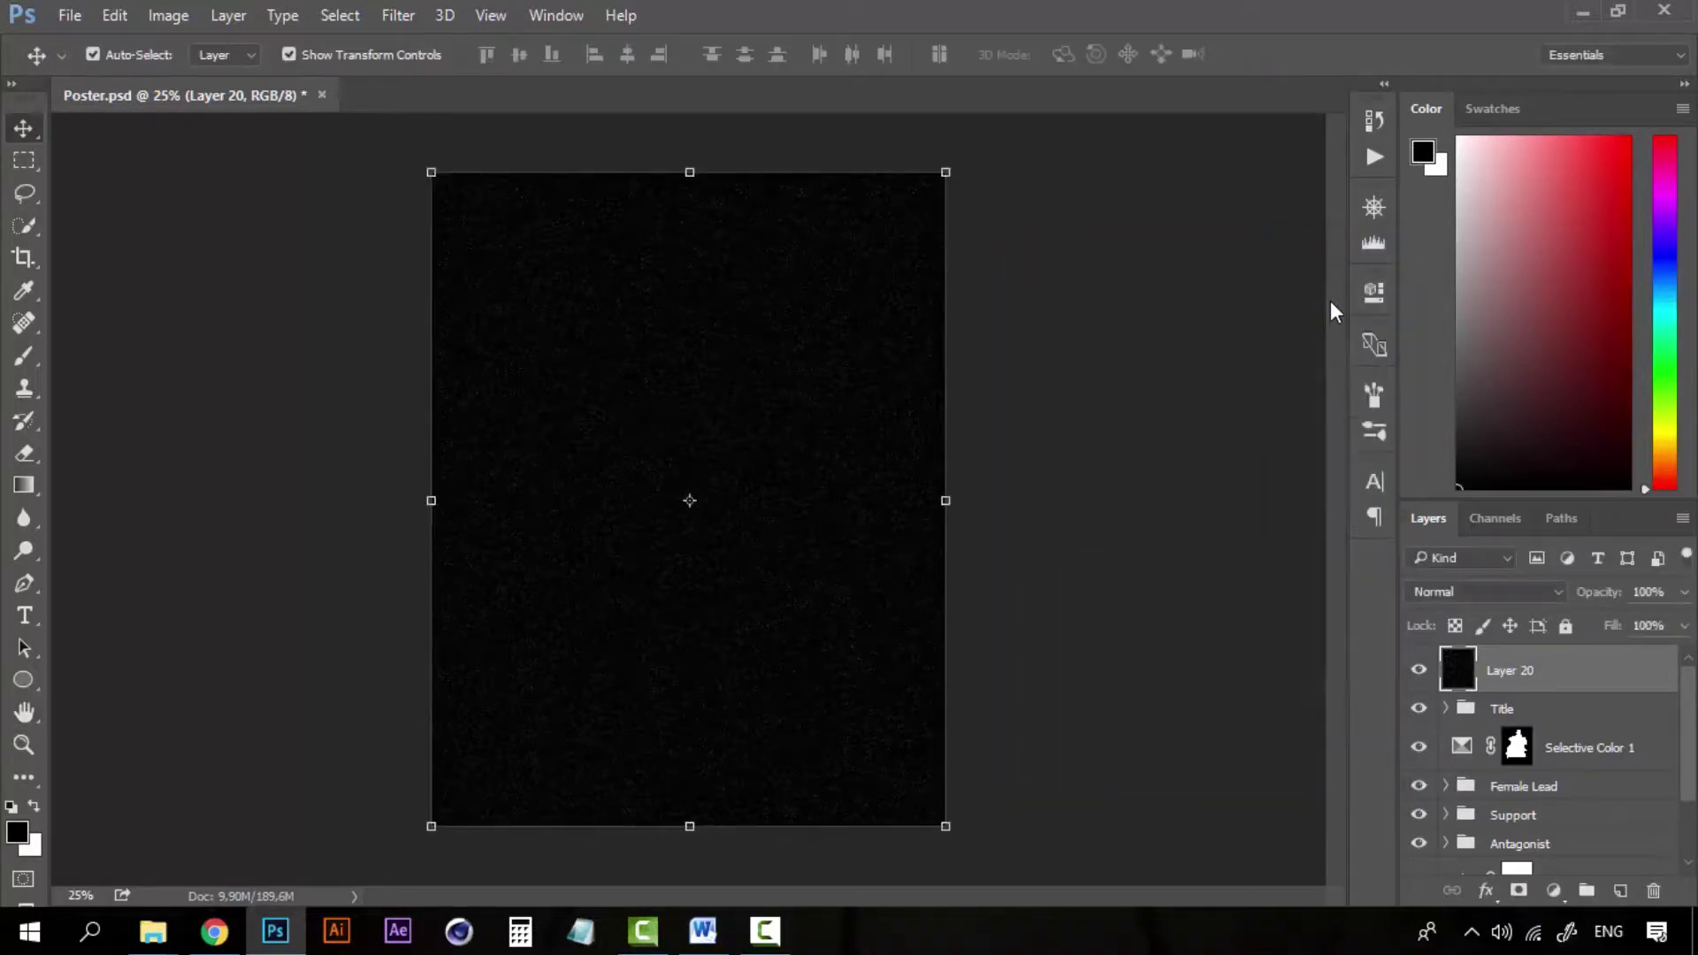
Rename the black noise layer as Noise.
key(z)
click(715, 465)
click(715, 465)
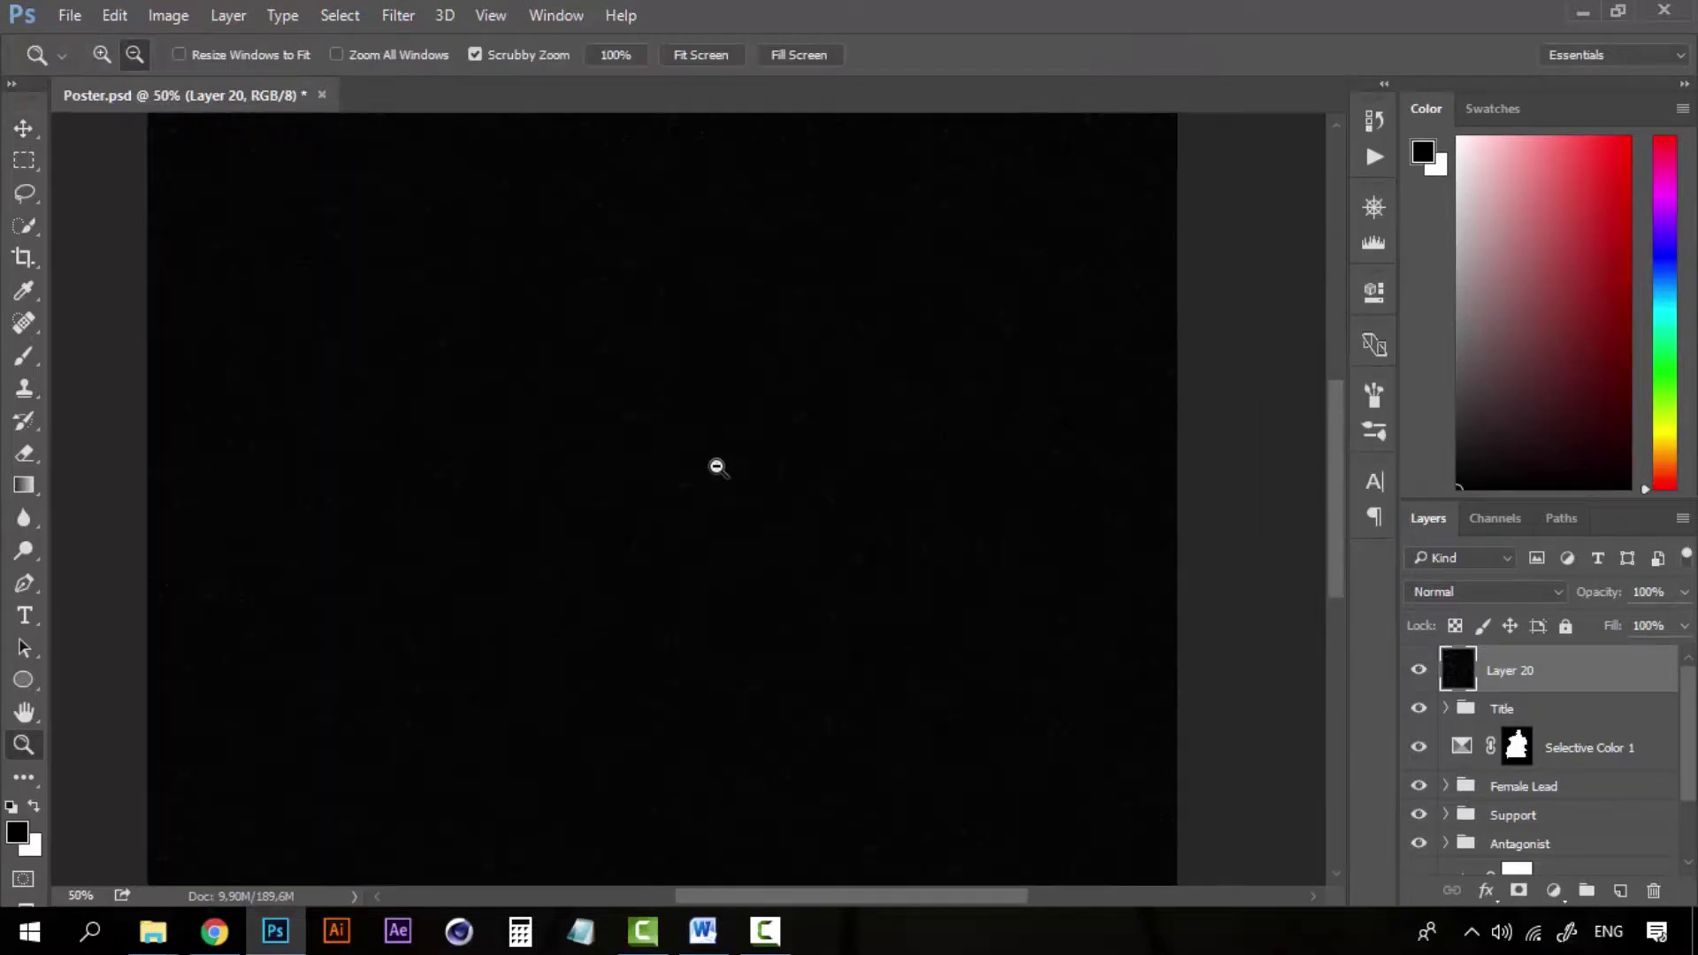
alt+click(716, 466)
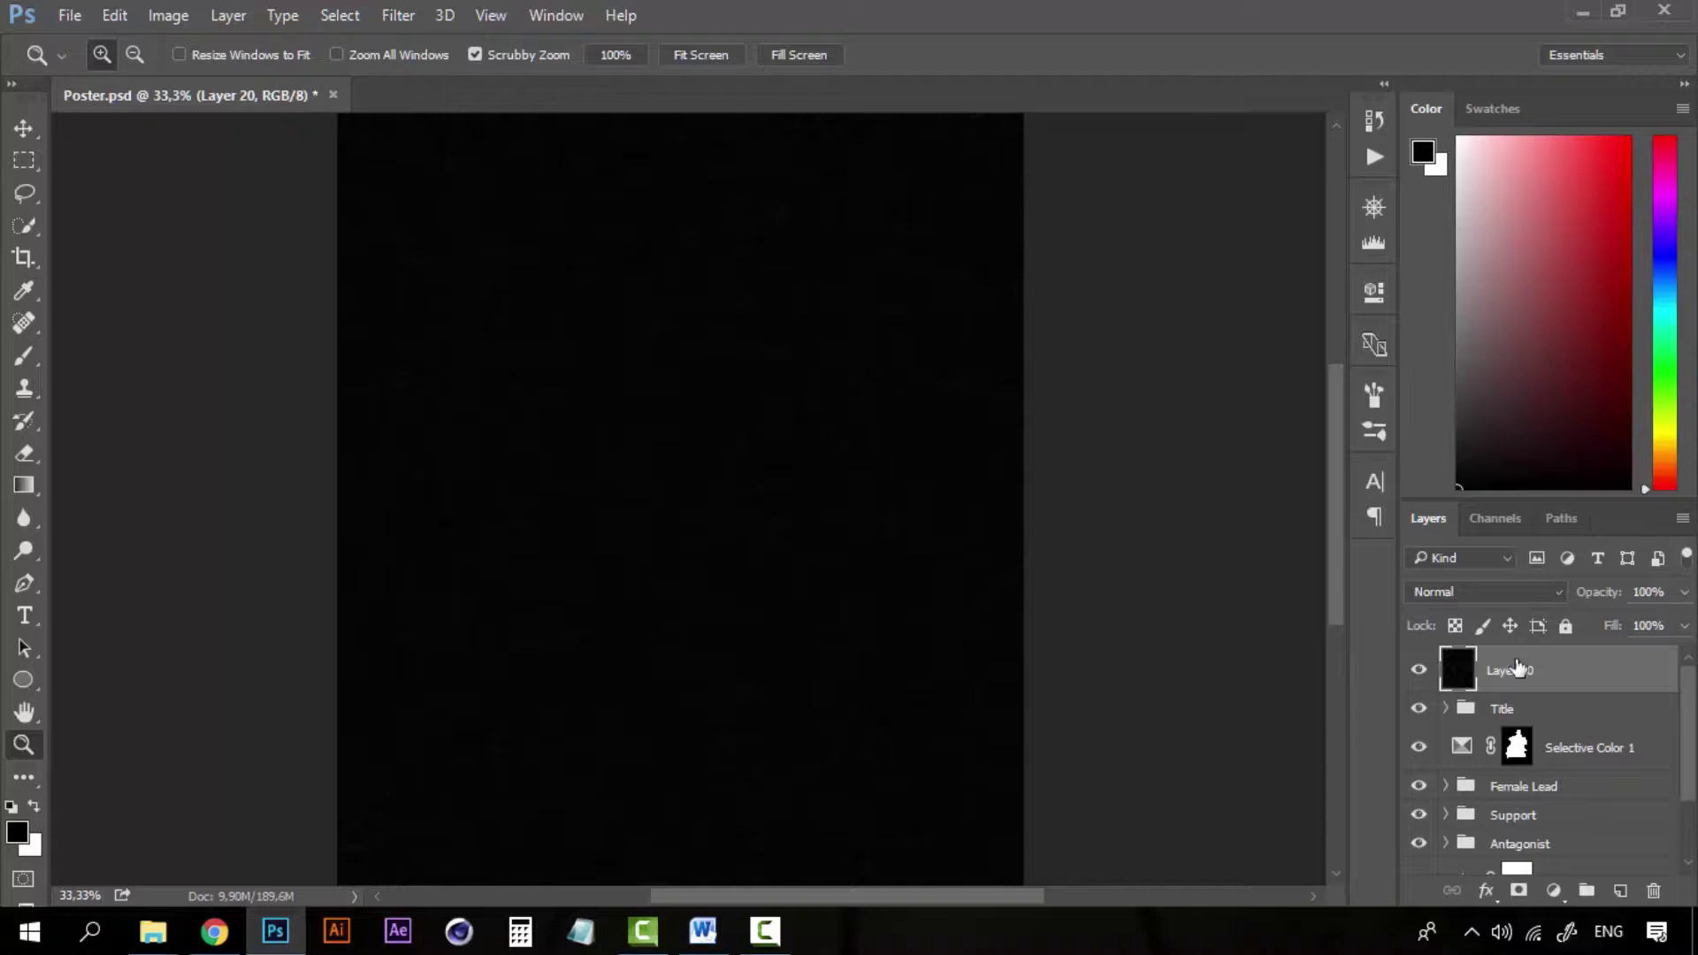
double_click(1510, 671)
text(nOISE)
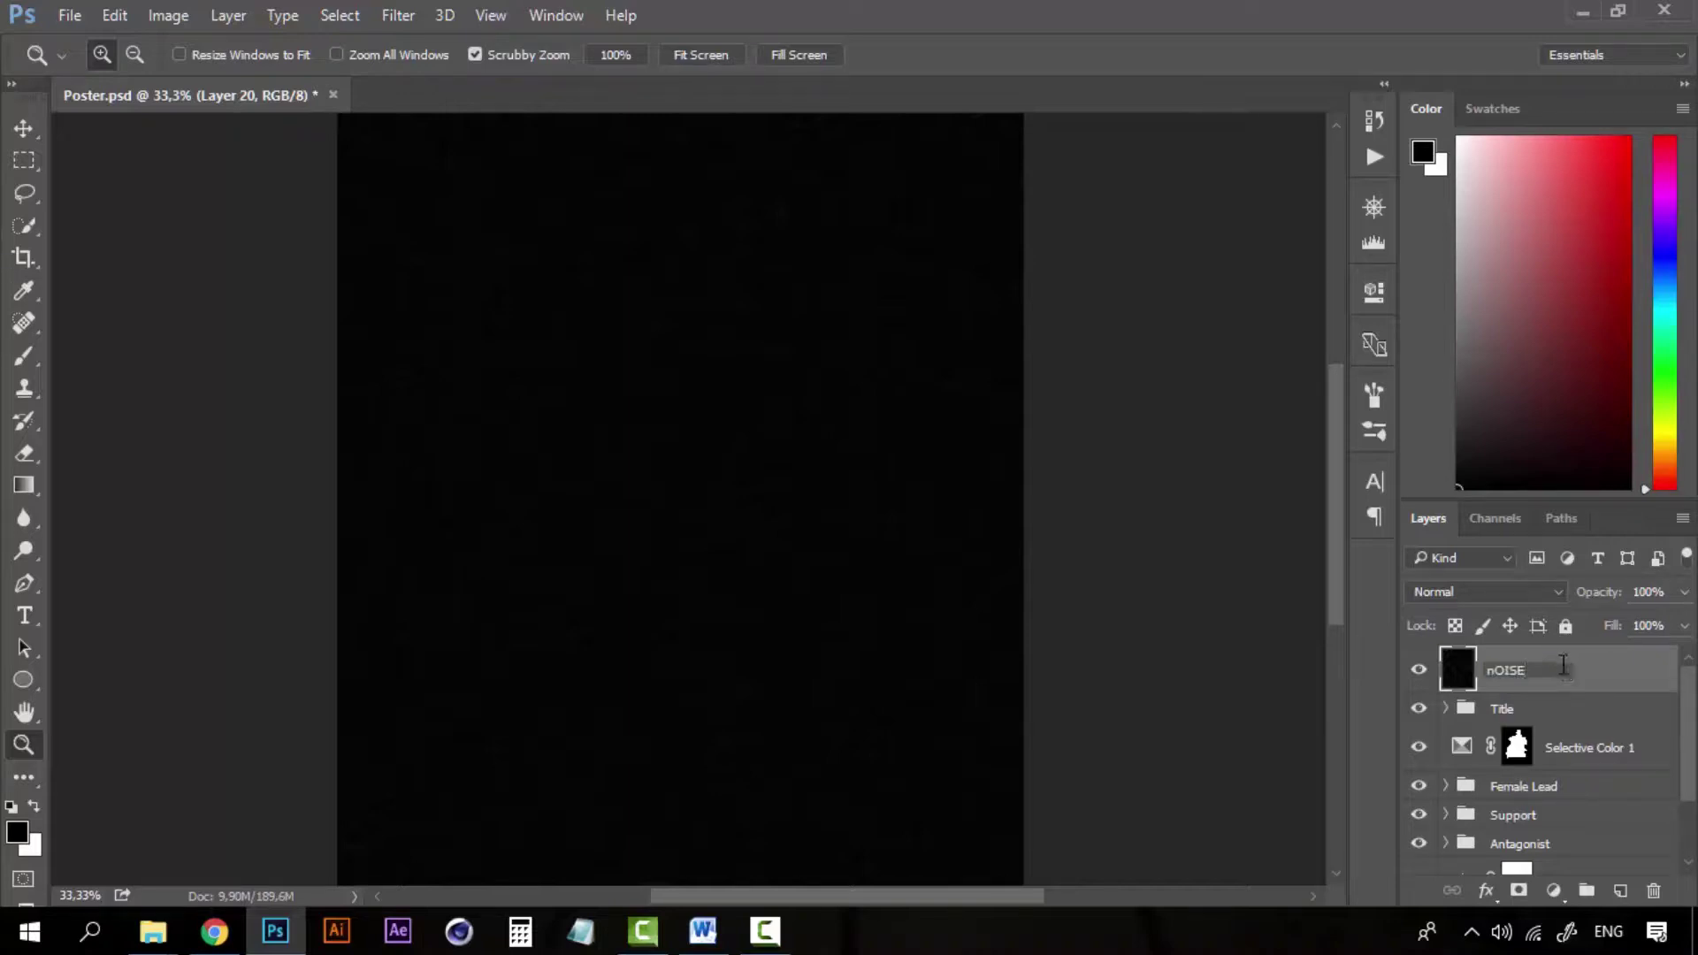
drag(1536, 668, 1322, 669)
text(Noise)
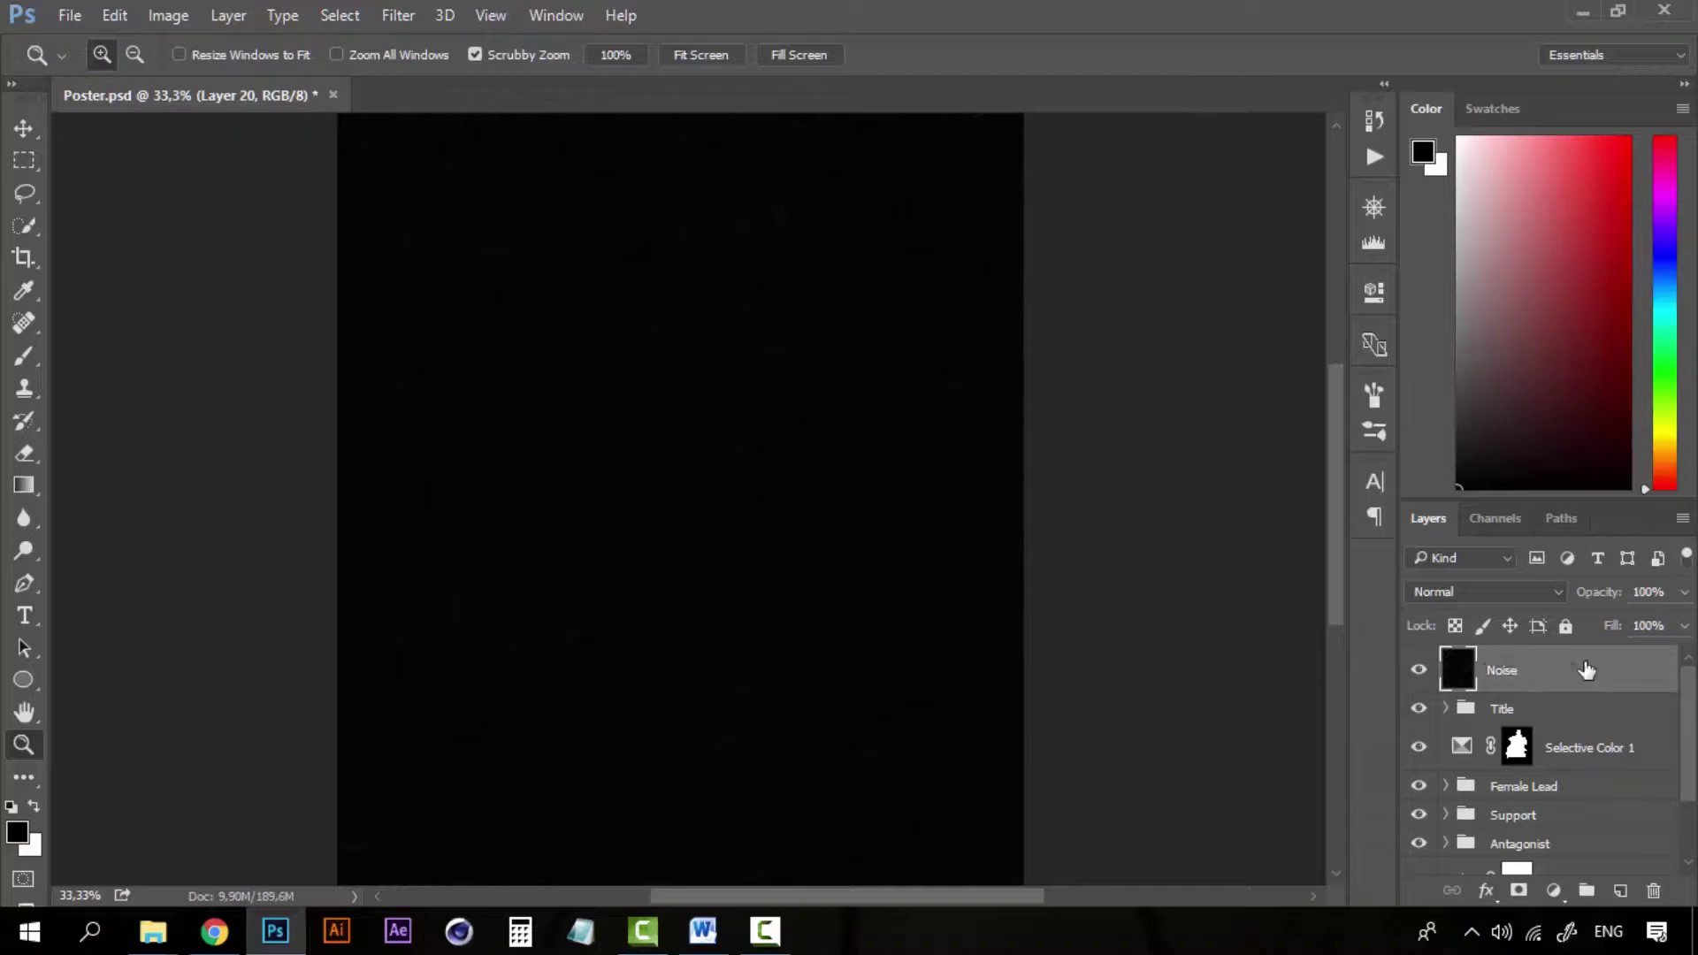
click(1587, 670)
Set the Noise layer's blending mode to Screen.
click(1529, 591)
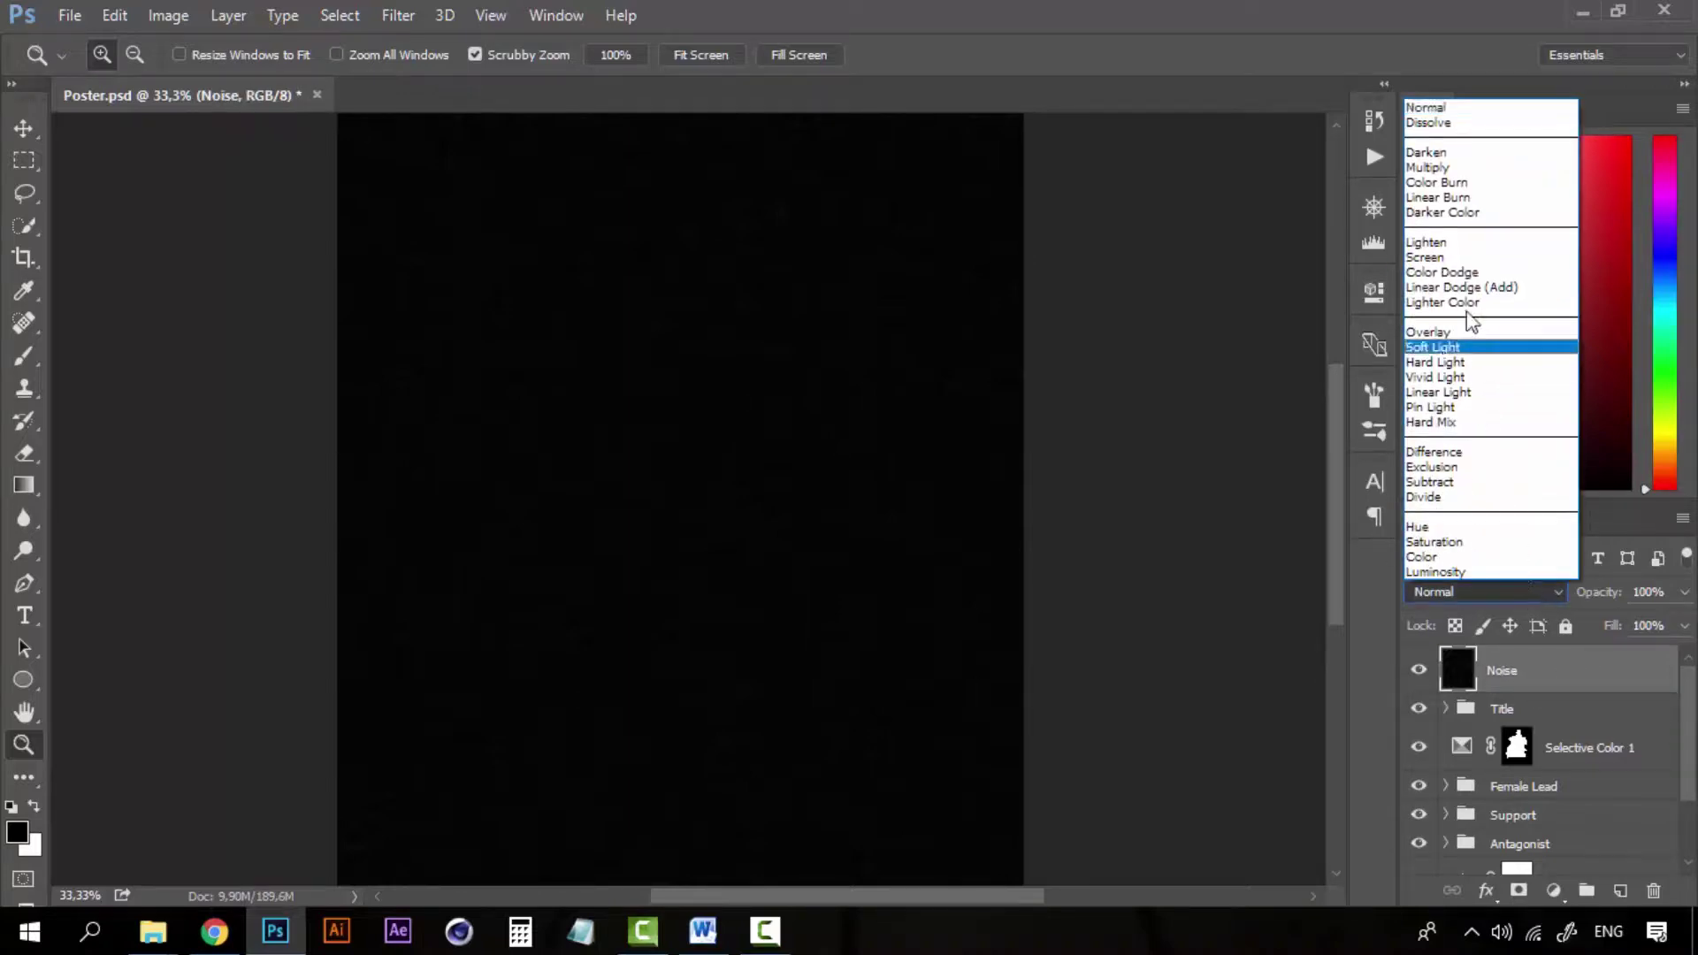
click(1463, 259)
Examine the noise grain close up on the figures and dark background, as well as across the whole poster.
click(831, 308)
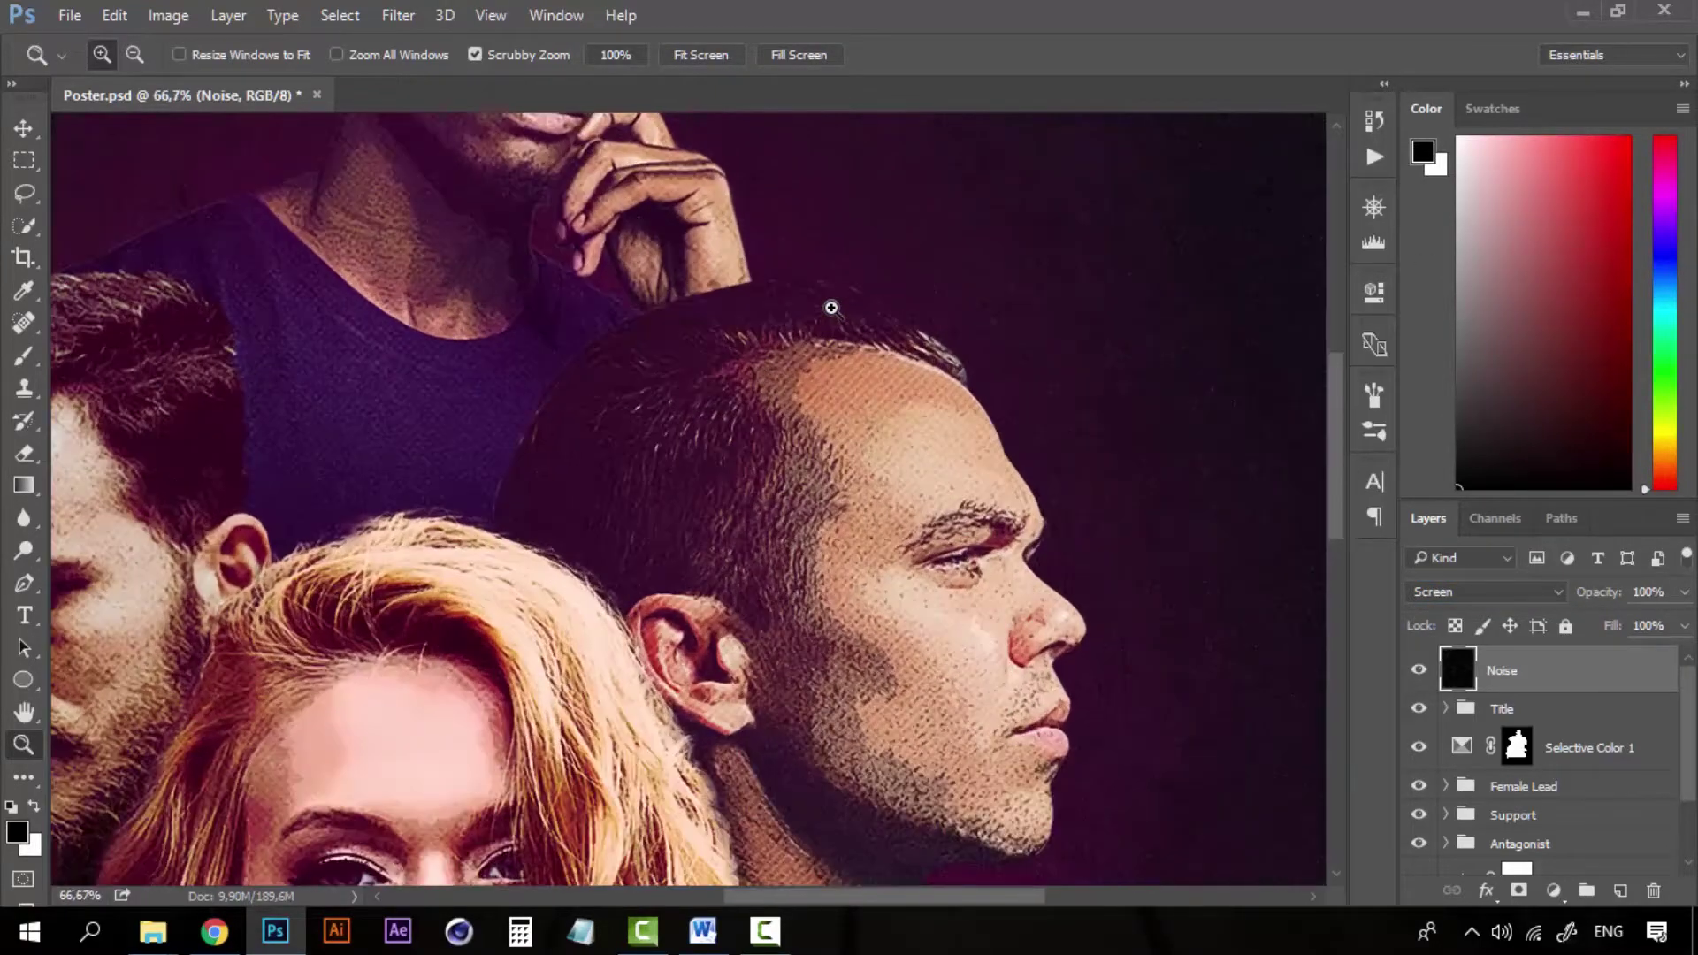
alt+click(831, 308)
alt+click(831, 307)
alt+click(831, 308)
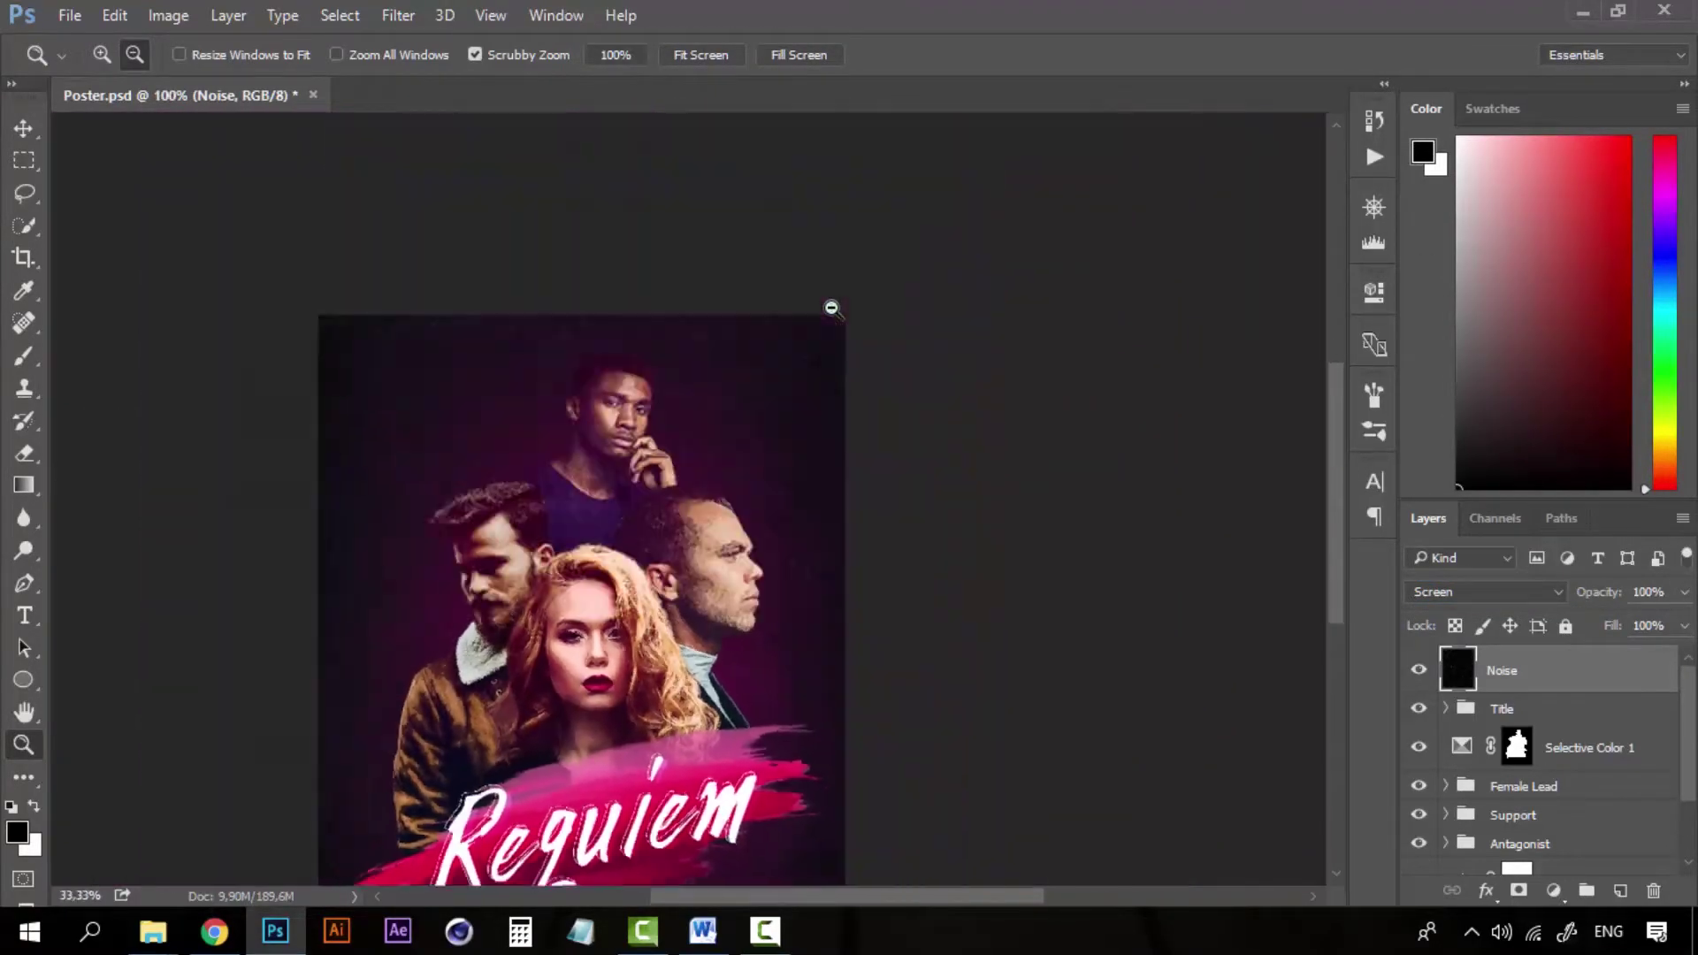
alt+click(830, 312)
click(846, 275)
click(846, 274)
click(773, 486)
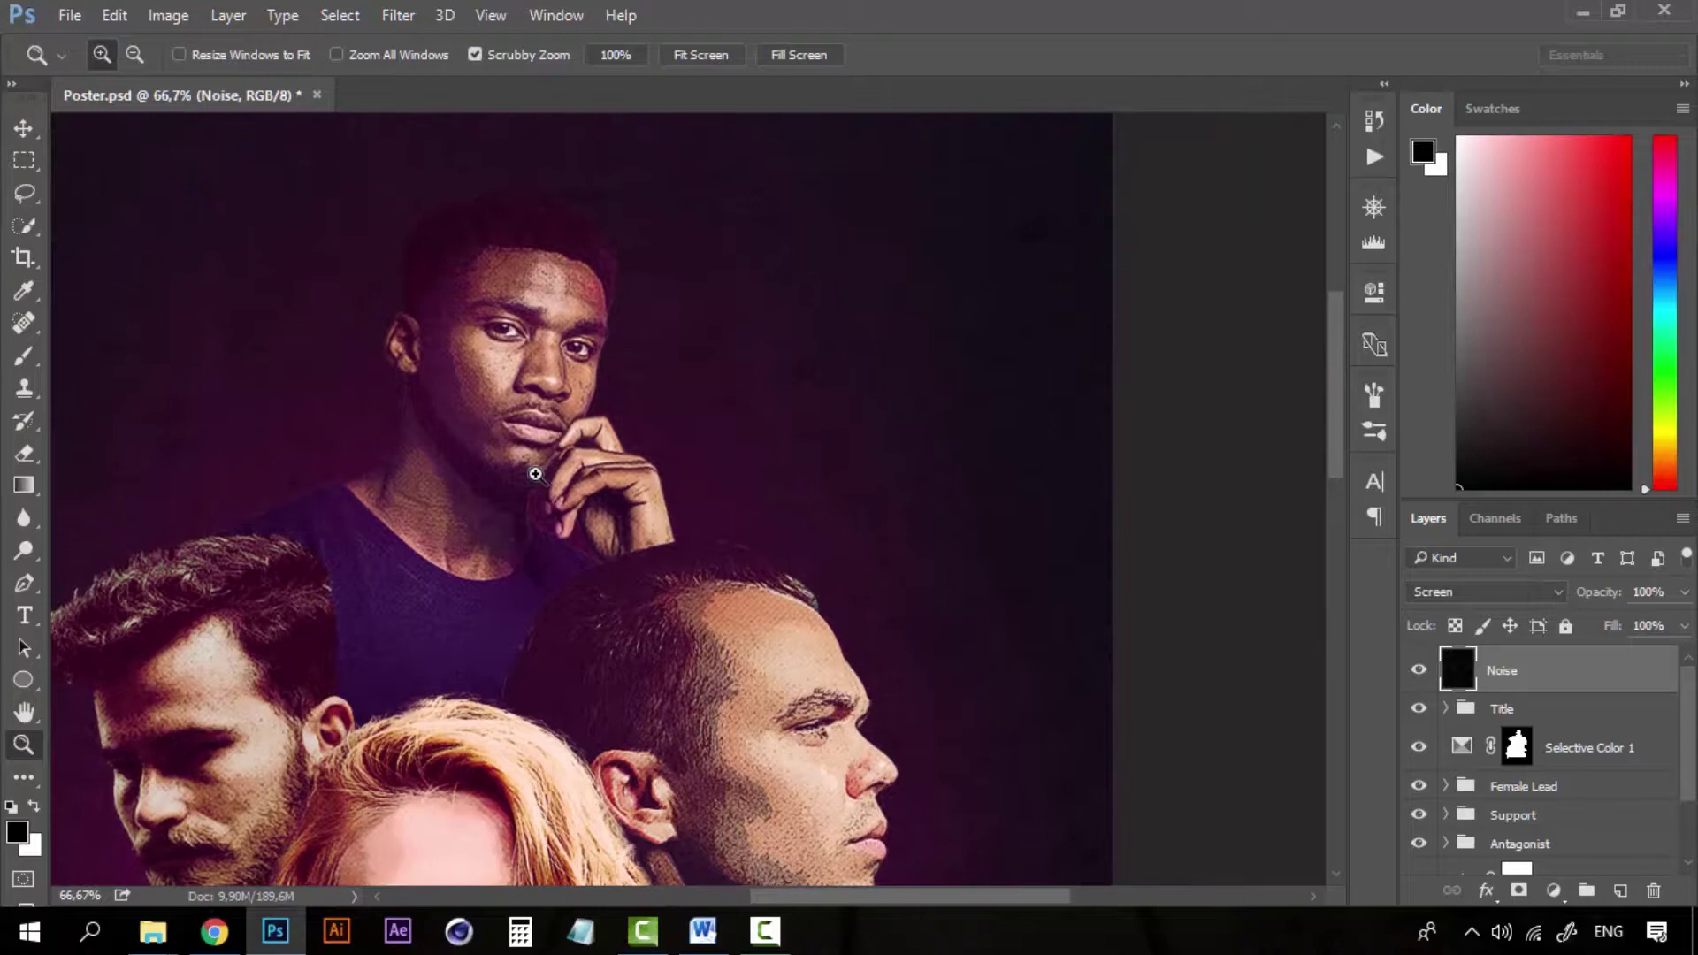
click(842, 476)
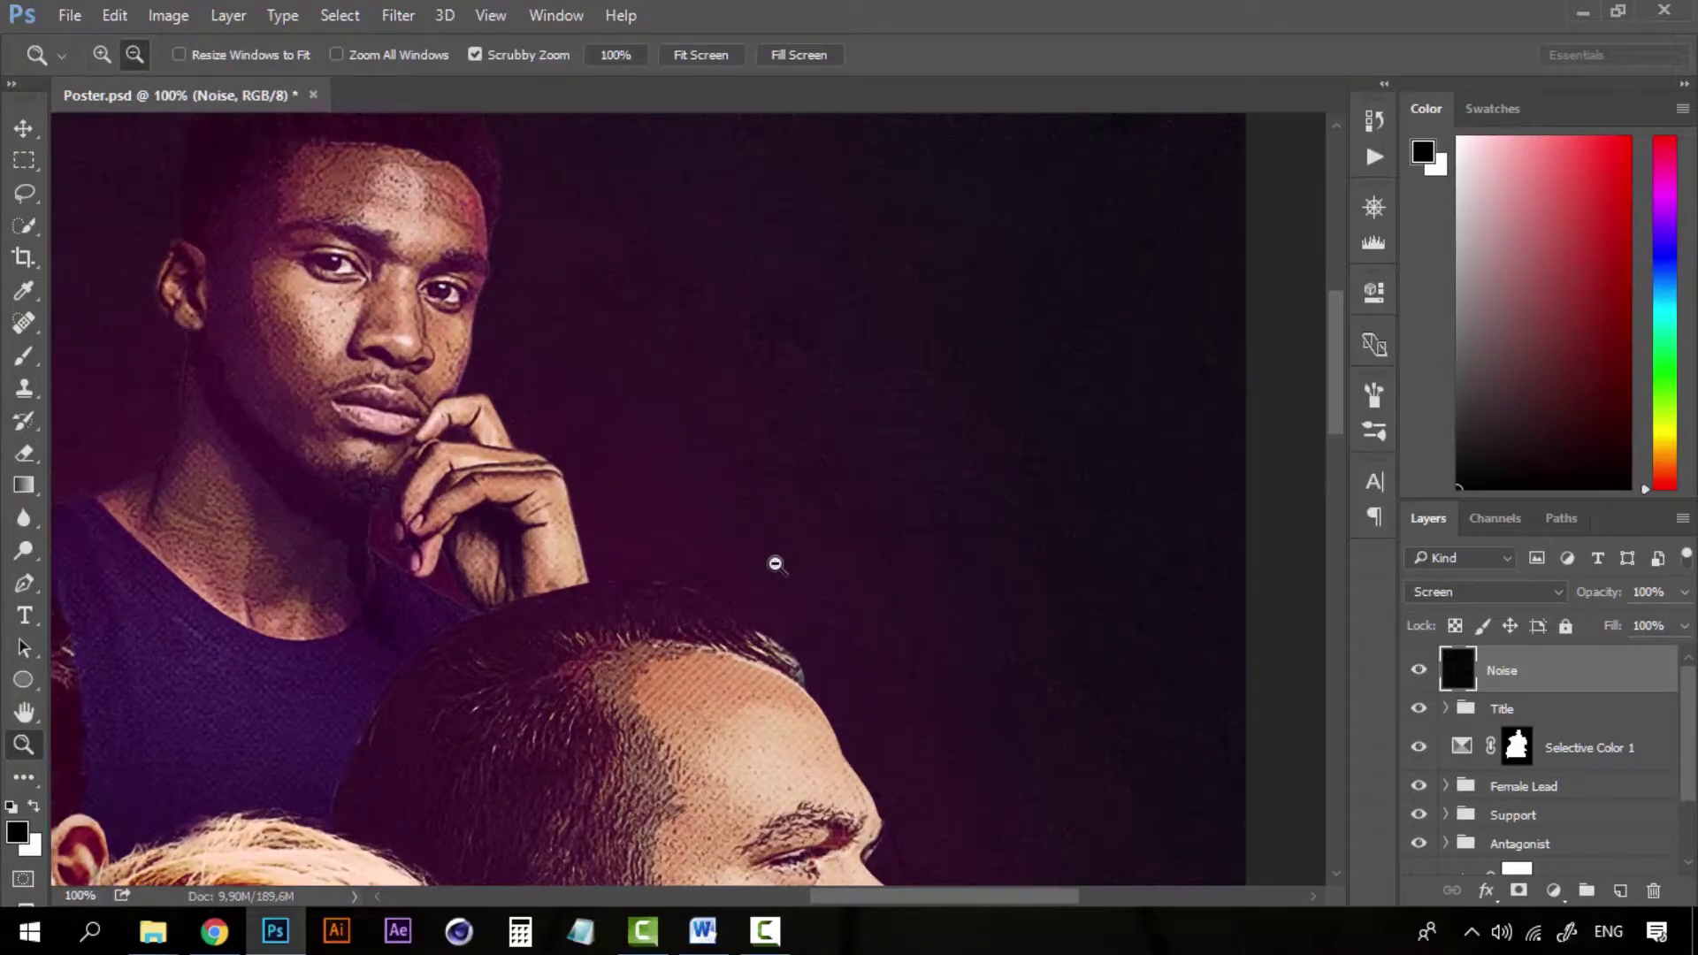
alt+click(775, 564)
alt+click(775, 564)
alt+click(775, 564)
click(775, 564)
click(773, 566)
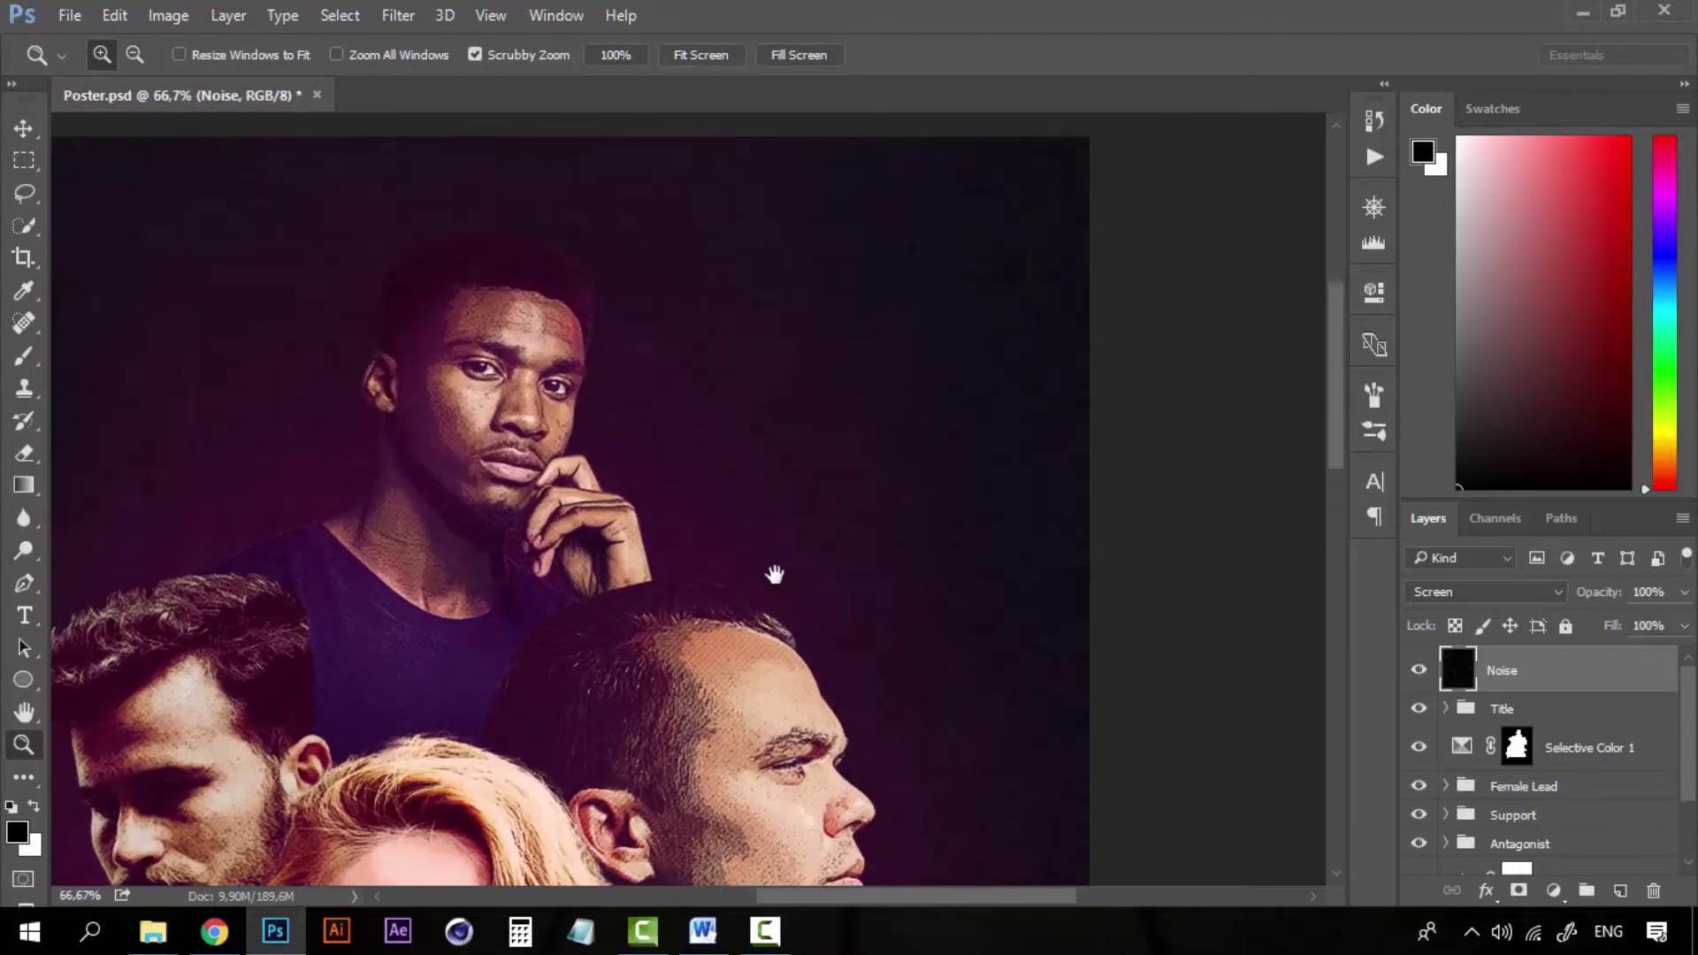
click(866, 520)
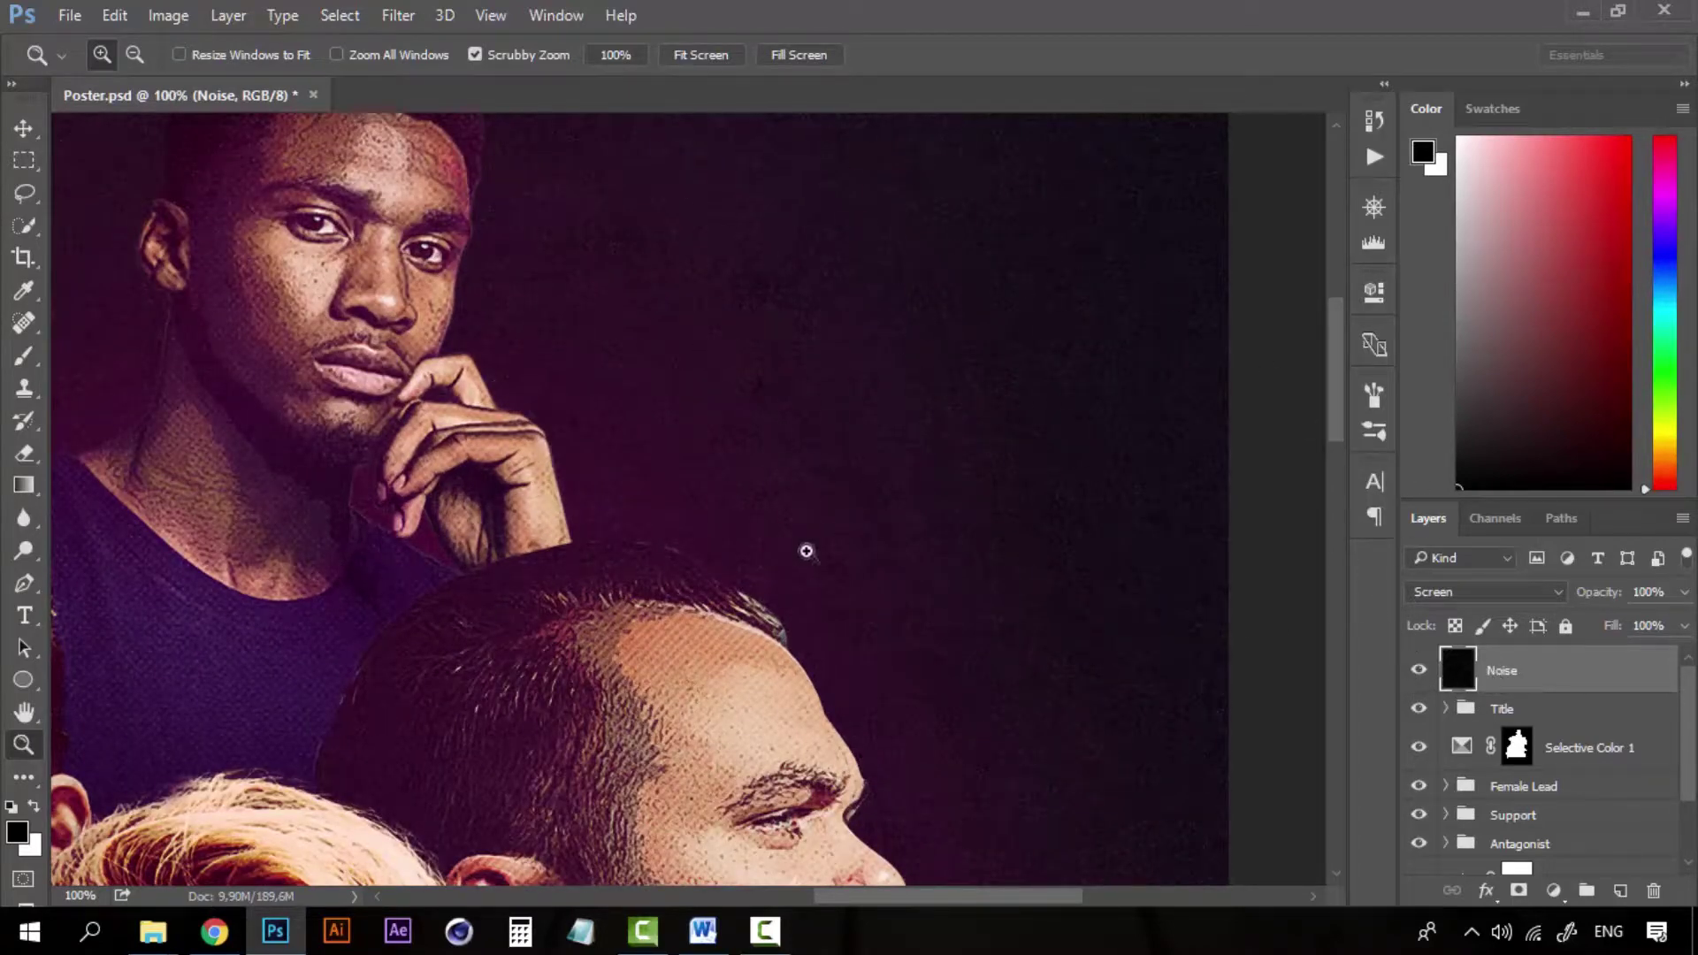
alt+click(635, 530)
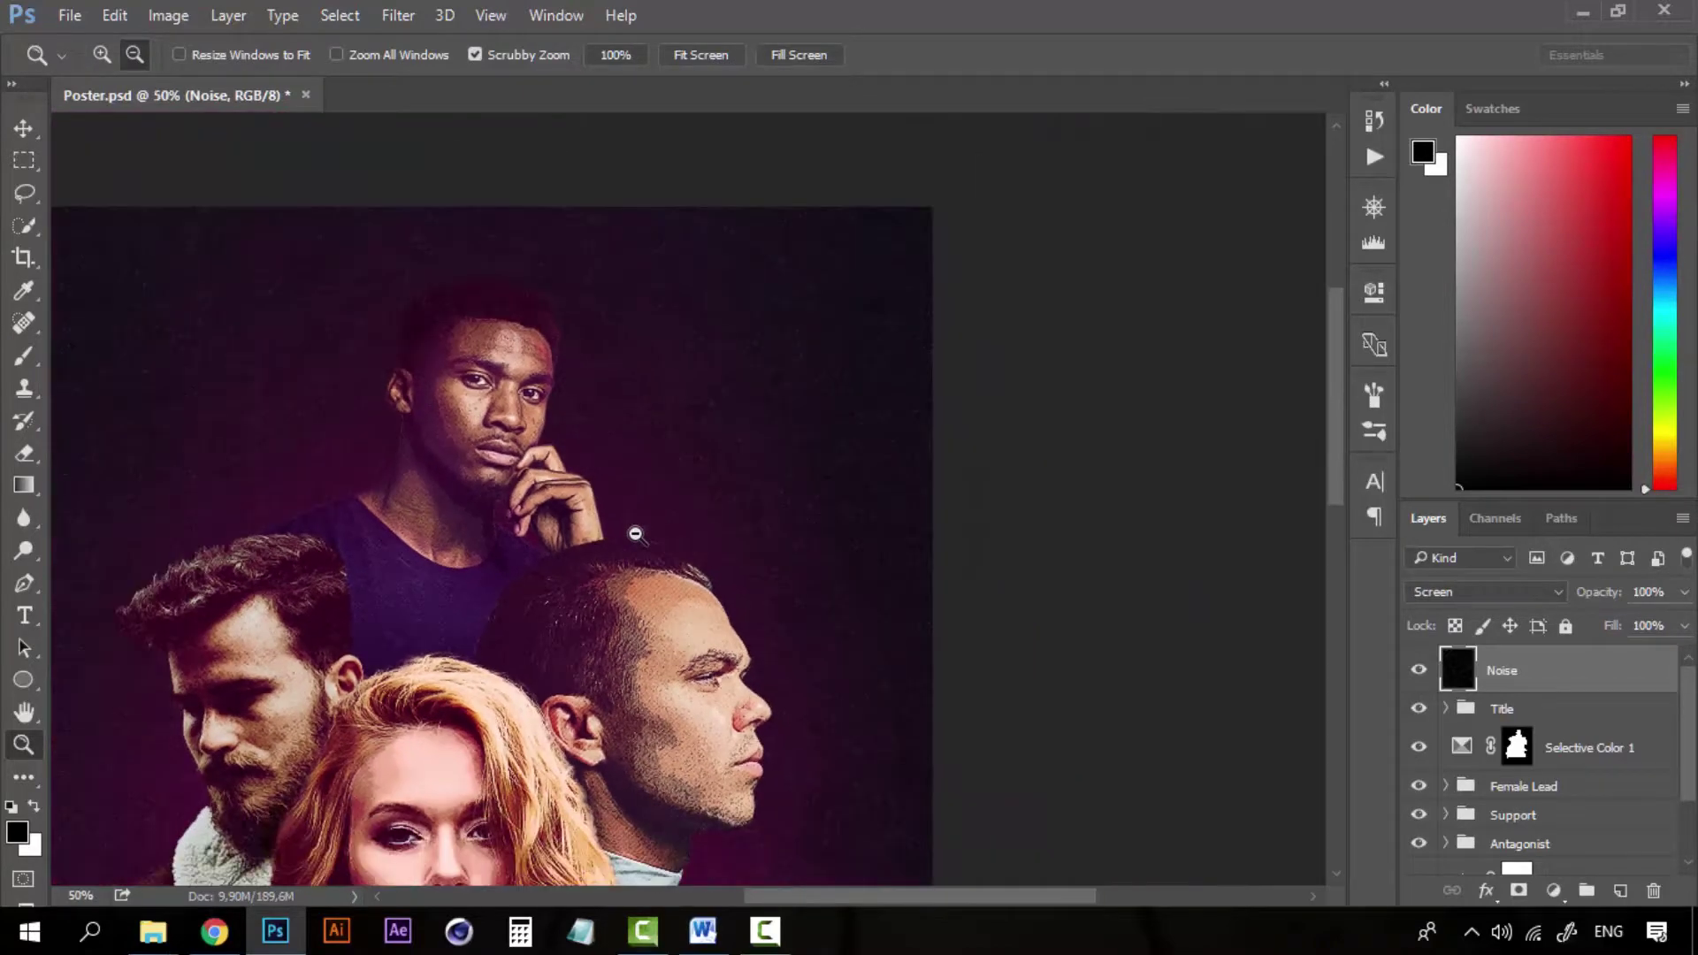
drag(569, 589, 702, 498)
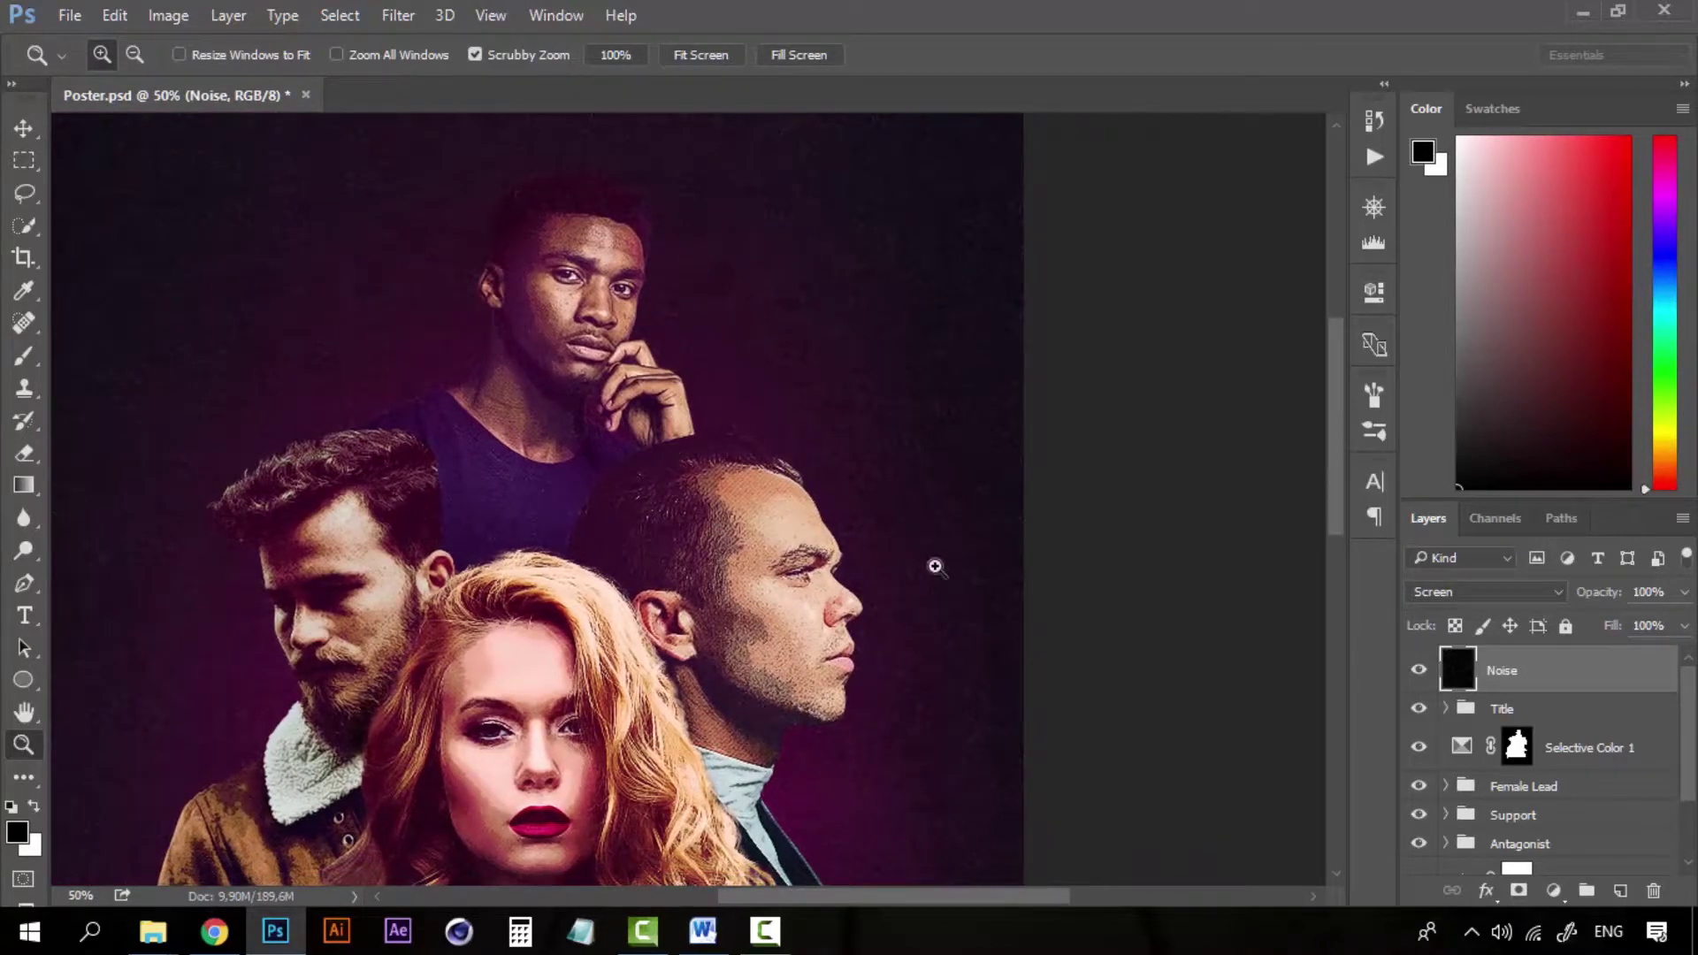
click(935, 406)
click(935, 406)
click(919, 398)
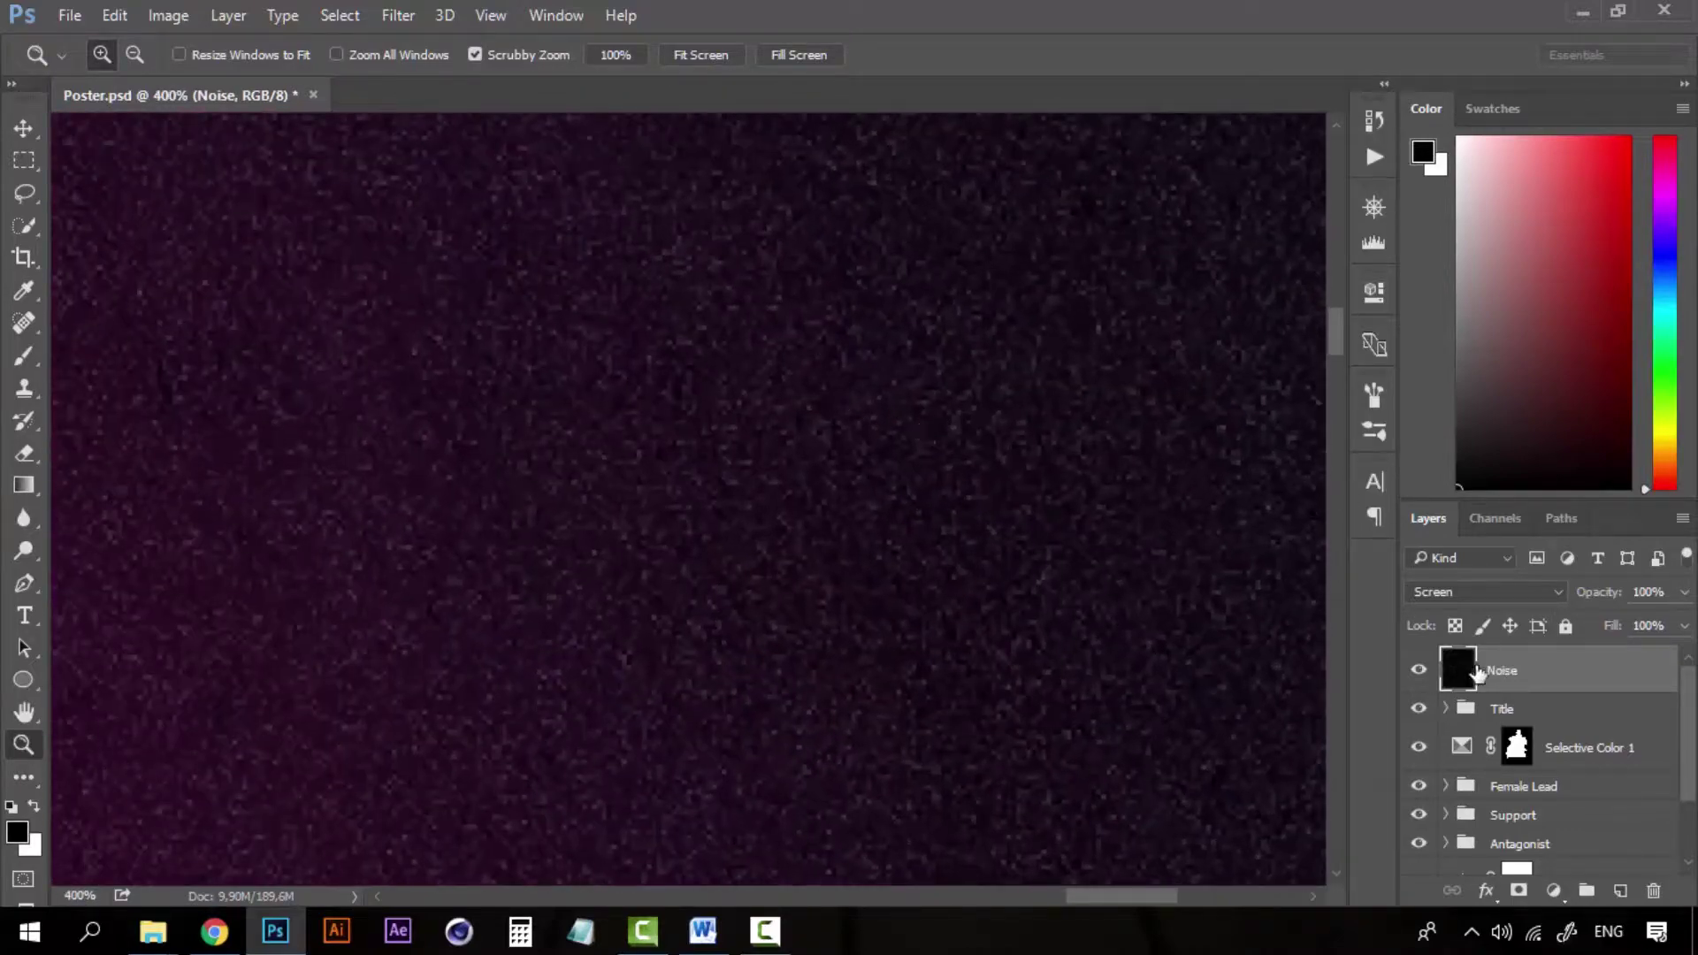
alt+click(503, 605)
alt+click(502, 605)
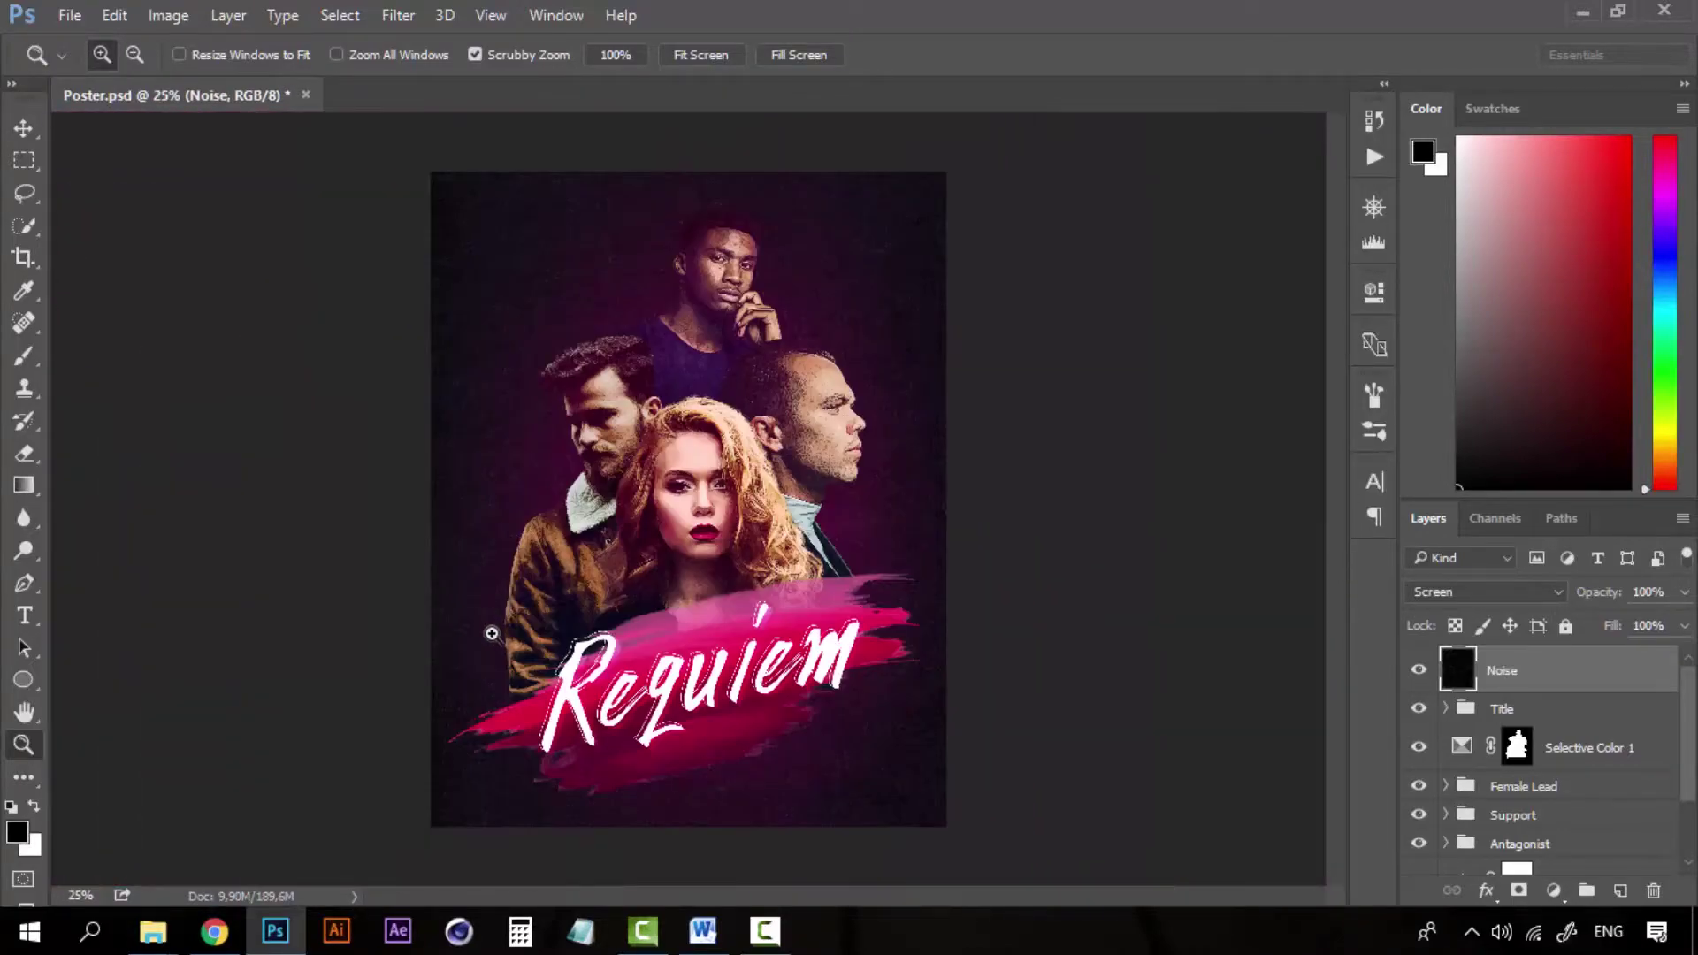
click(698, 495)
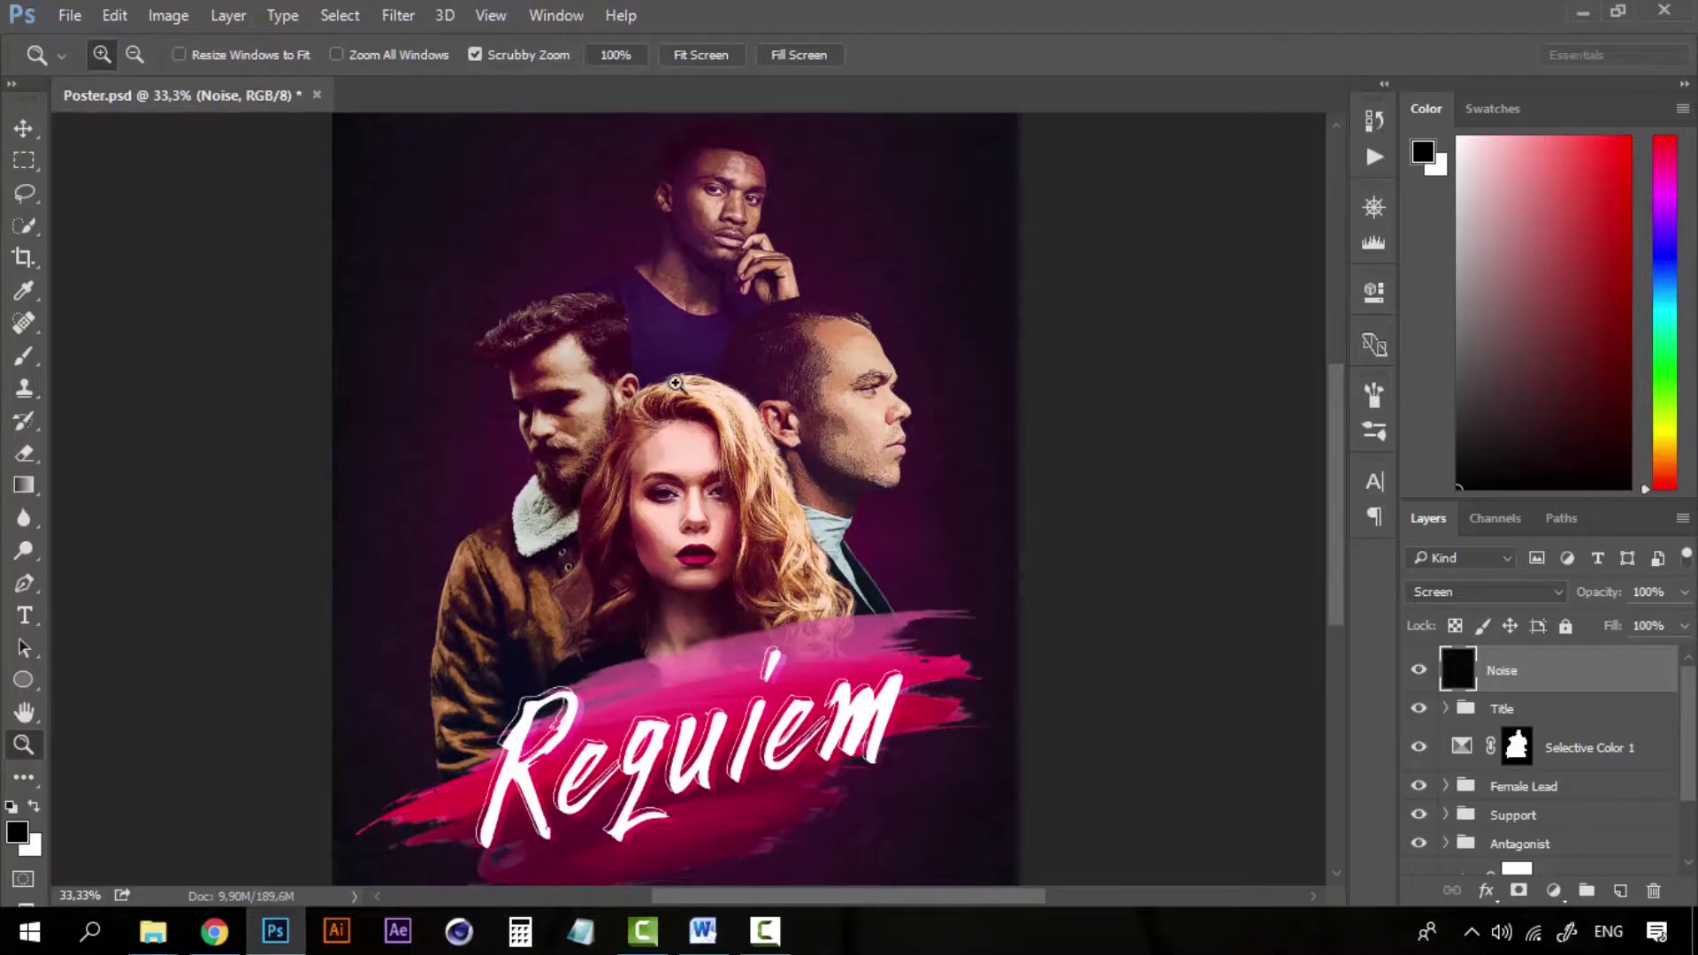
Compare the poster with and without the Noise layer, leaving the layer visible and selected.
click(1420, 671)
click(1420, 671)
click(1420, 671)
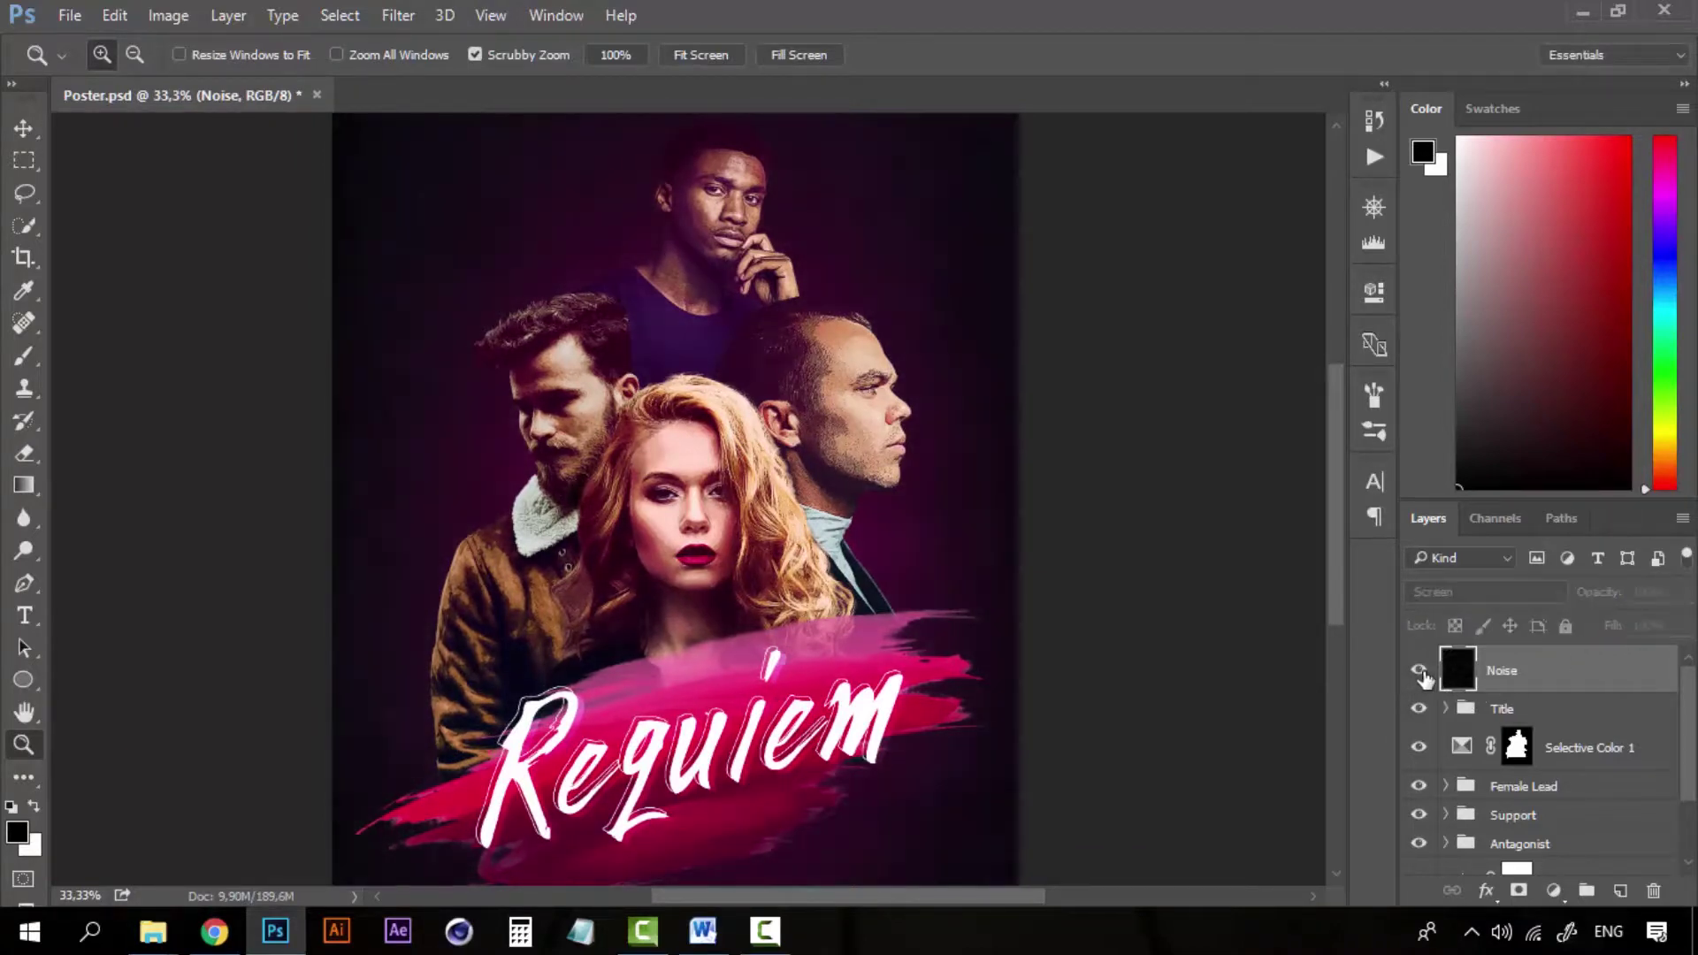
click(1420, 671)
key(v)
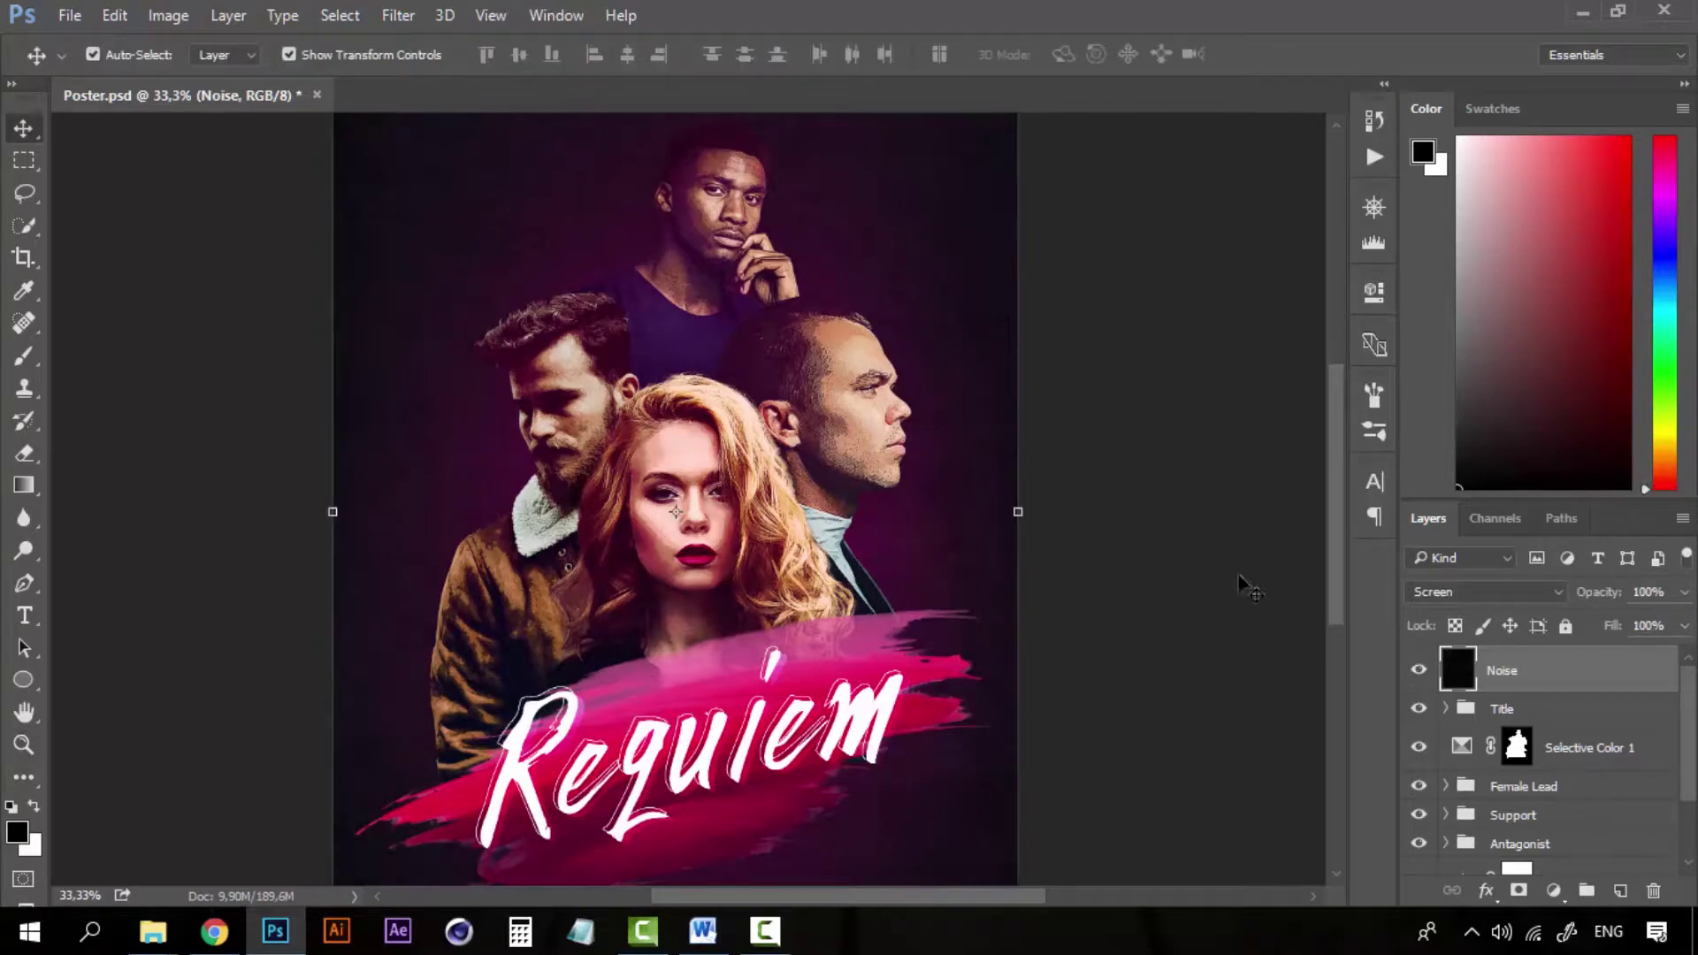
click(1199, 577)
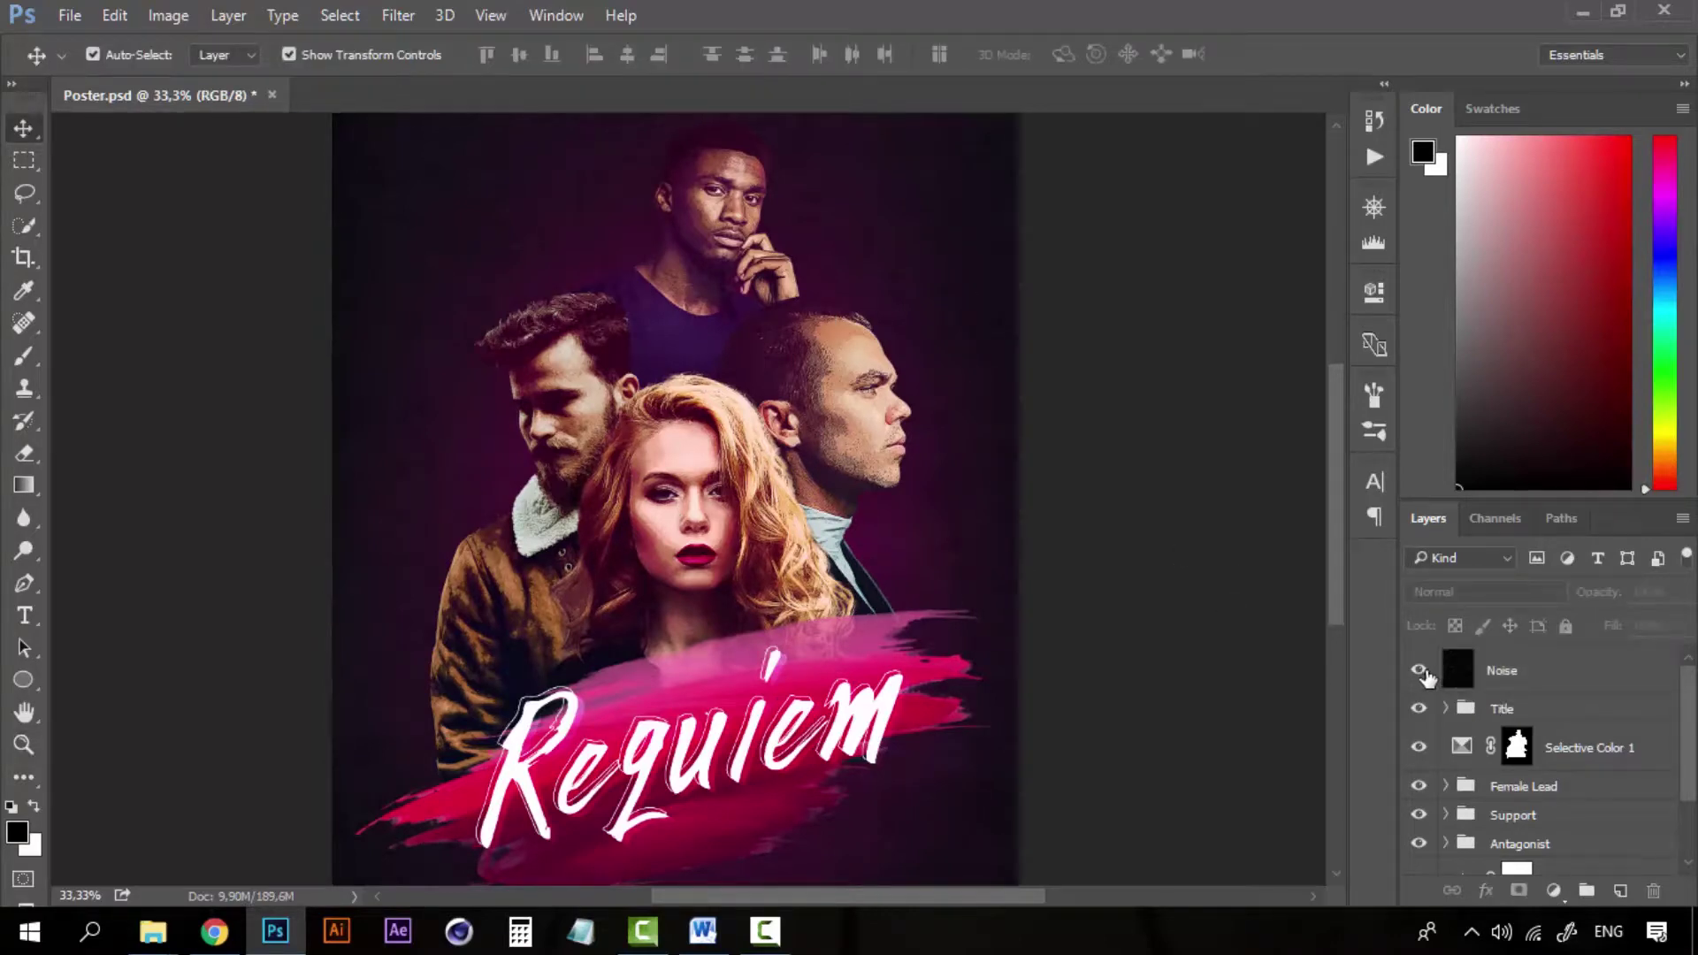
click(1423, 672)
click(1423, 672)
click(1579, 672)
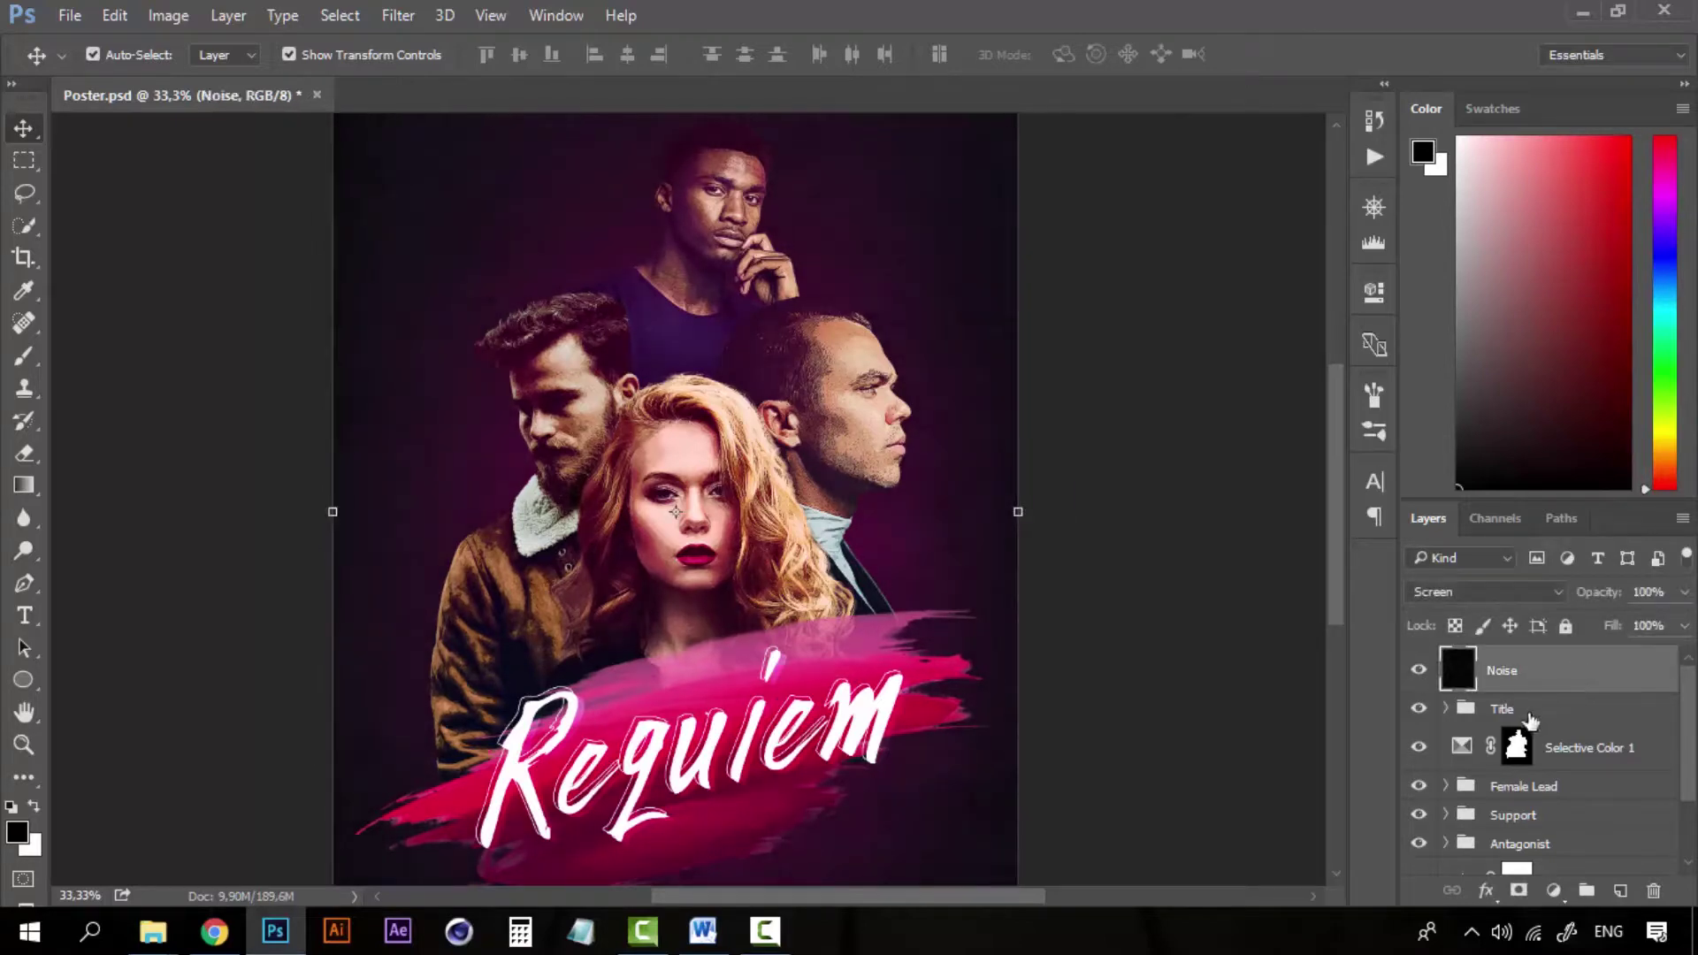
Duplicate the Female Lead, Support, Antagonist and Male Lead groups together and merge the copies into a single layer.
click(1529, 717)
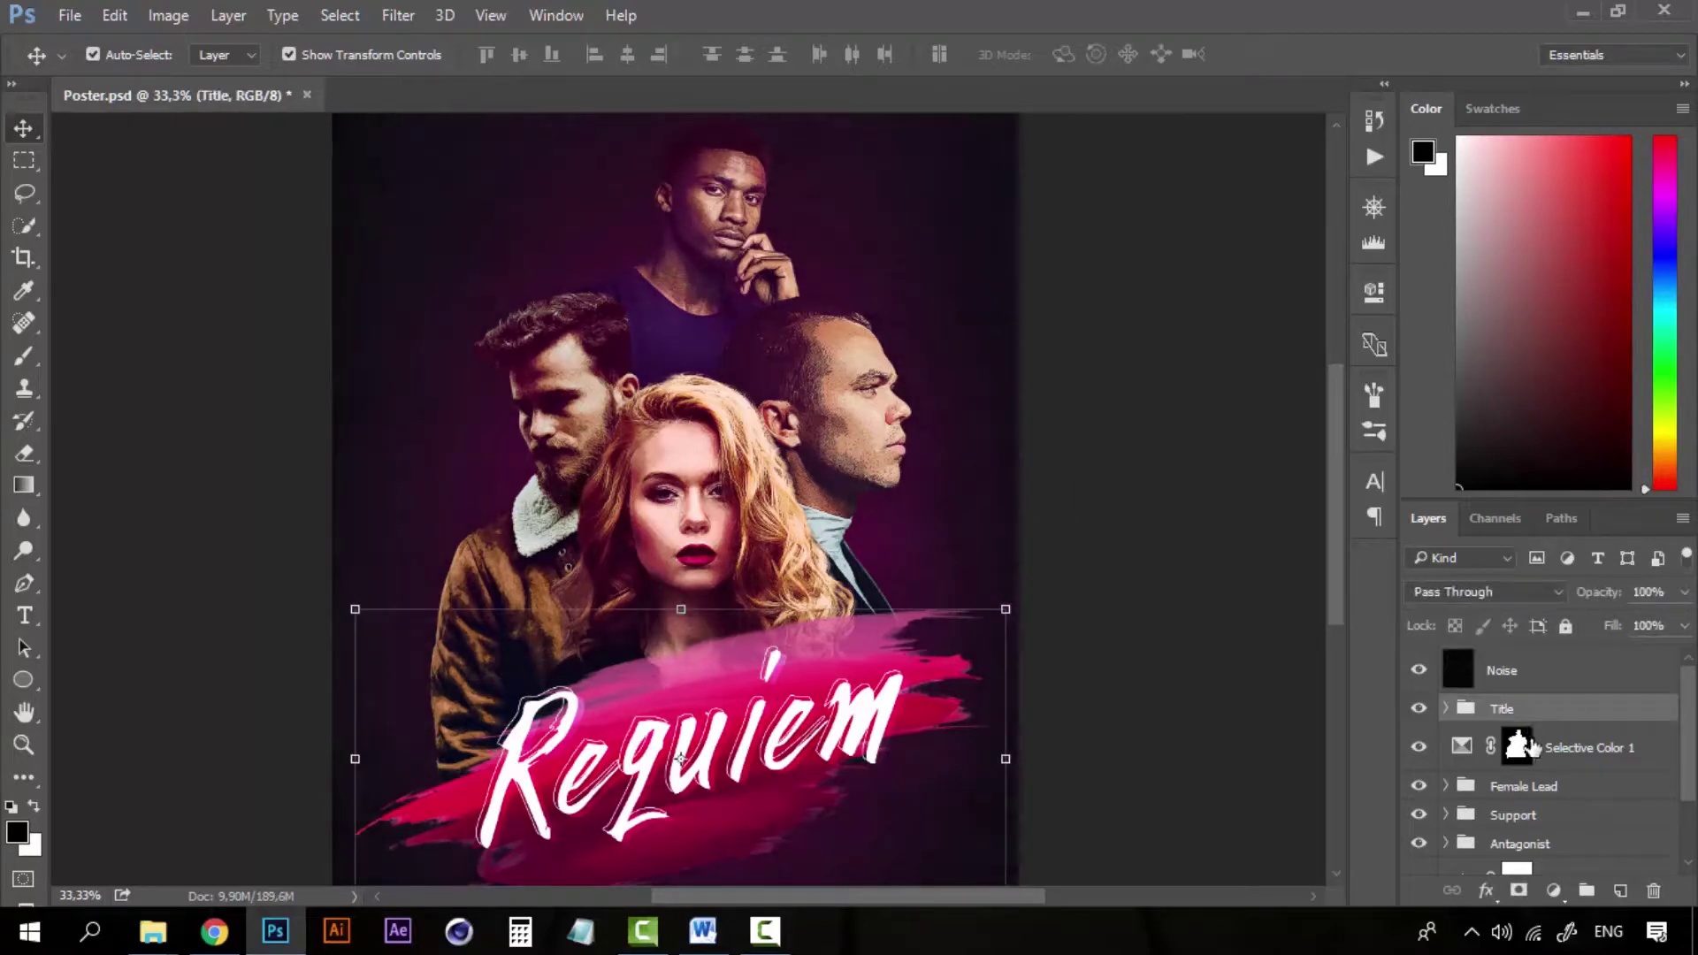
click(1605, 752)
scroll(1605, 752, down, 1)
click(1570, 698)
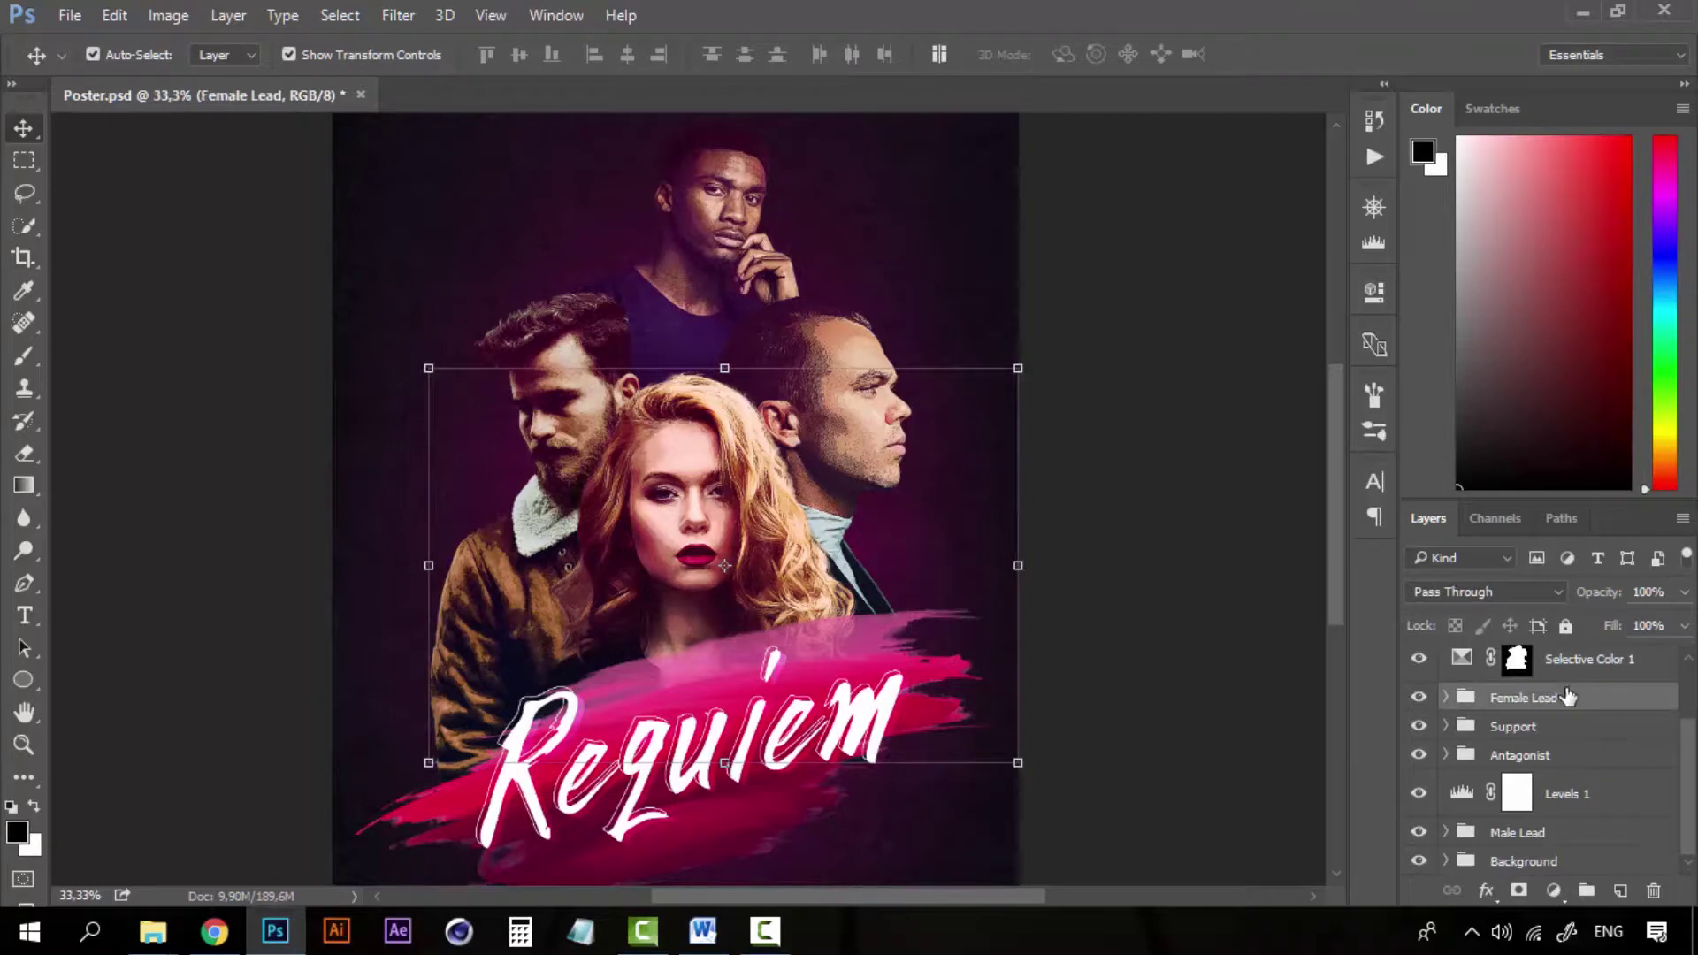
shift+click(1529, 757)
ctrl+click(1538, 834)
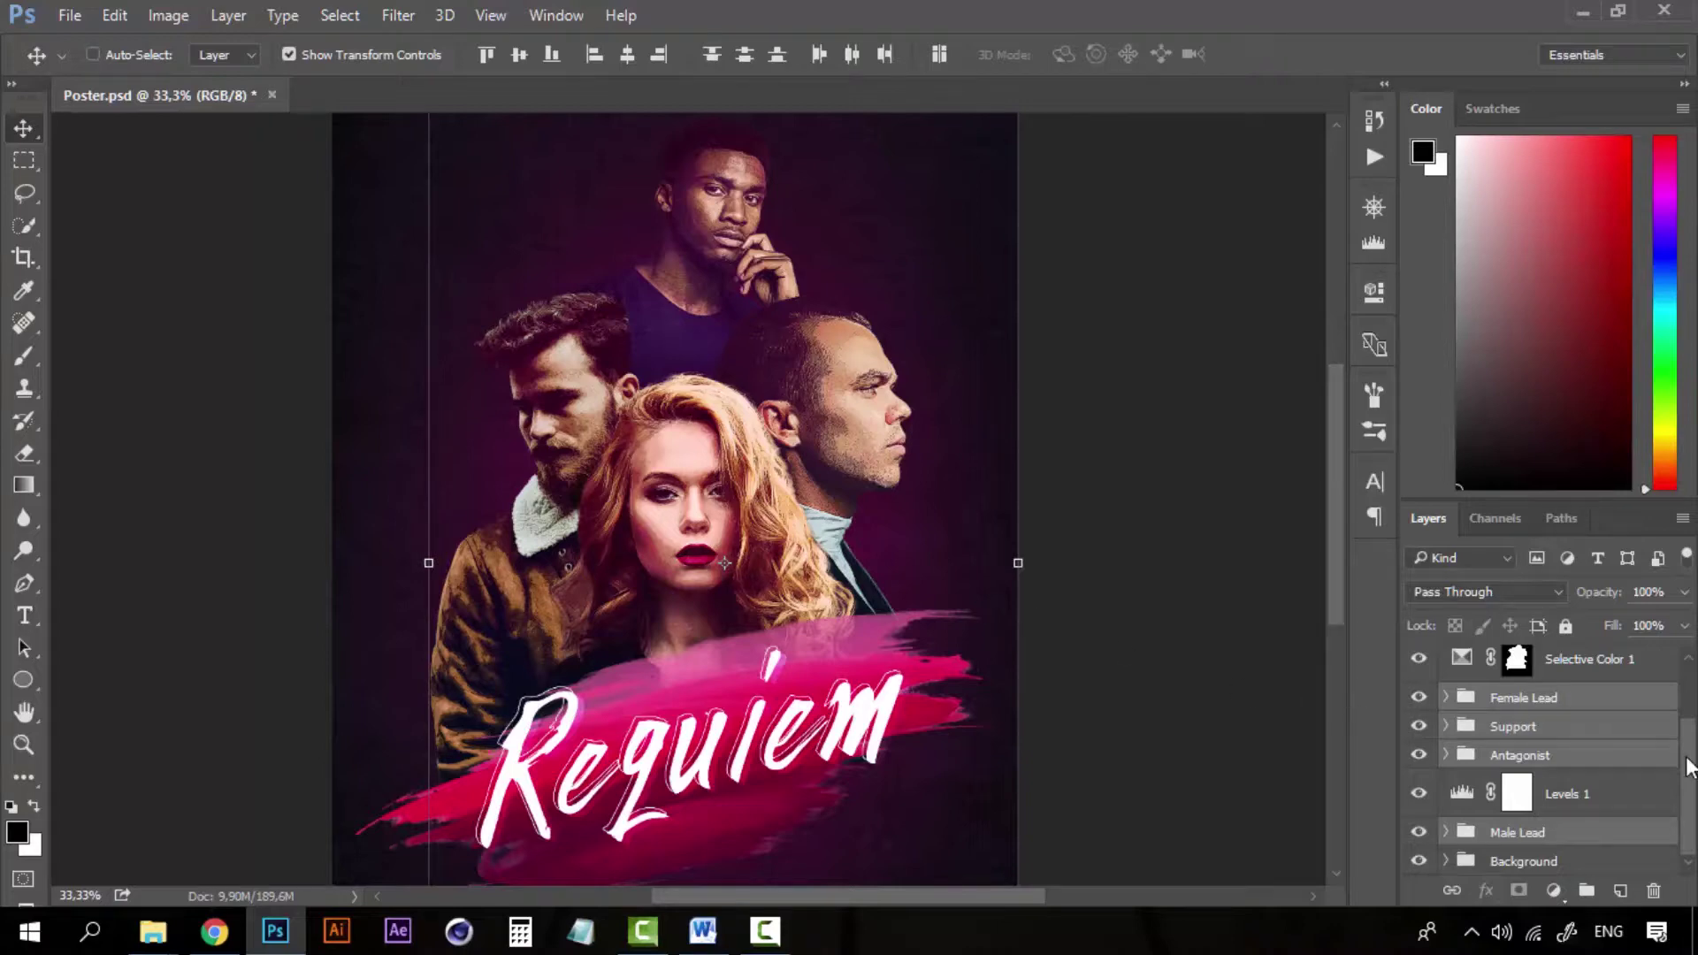
key(ctrl+j)
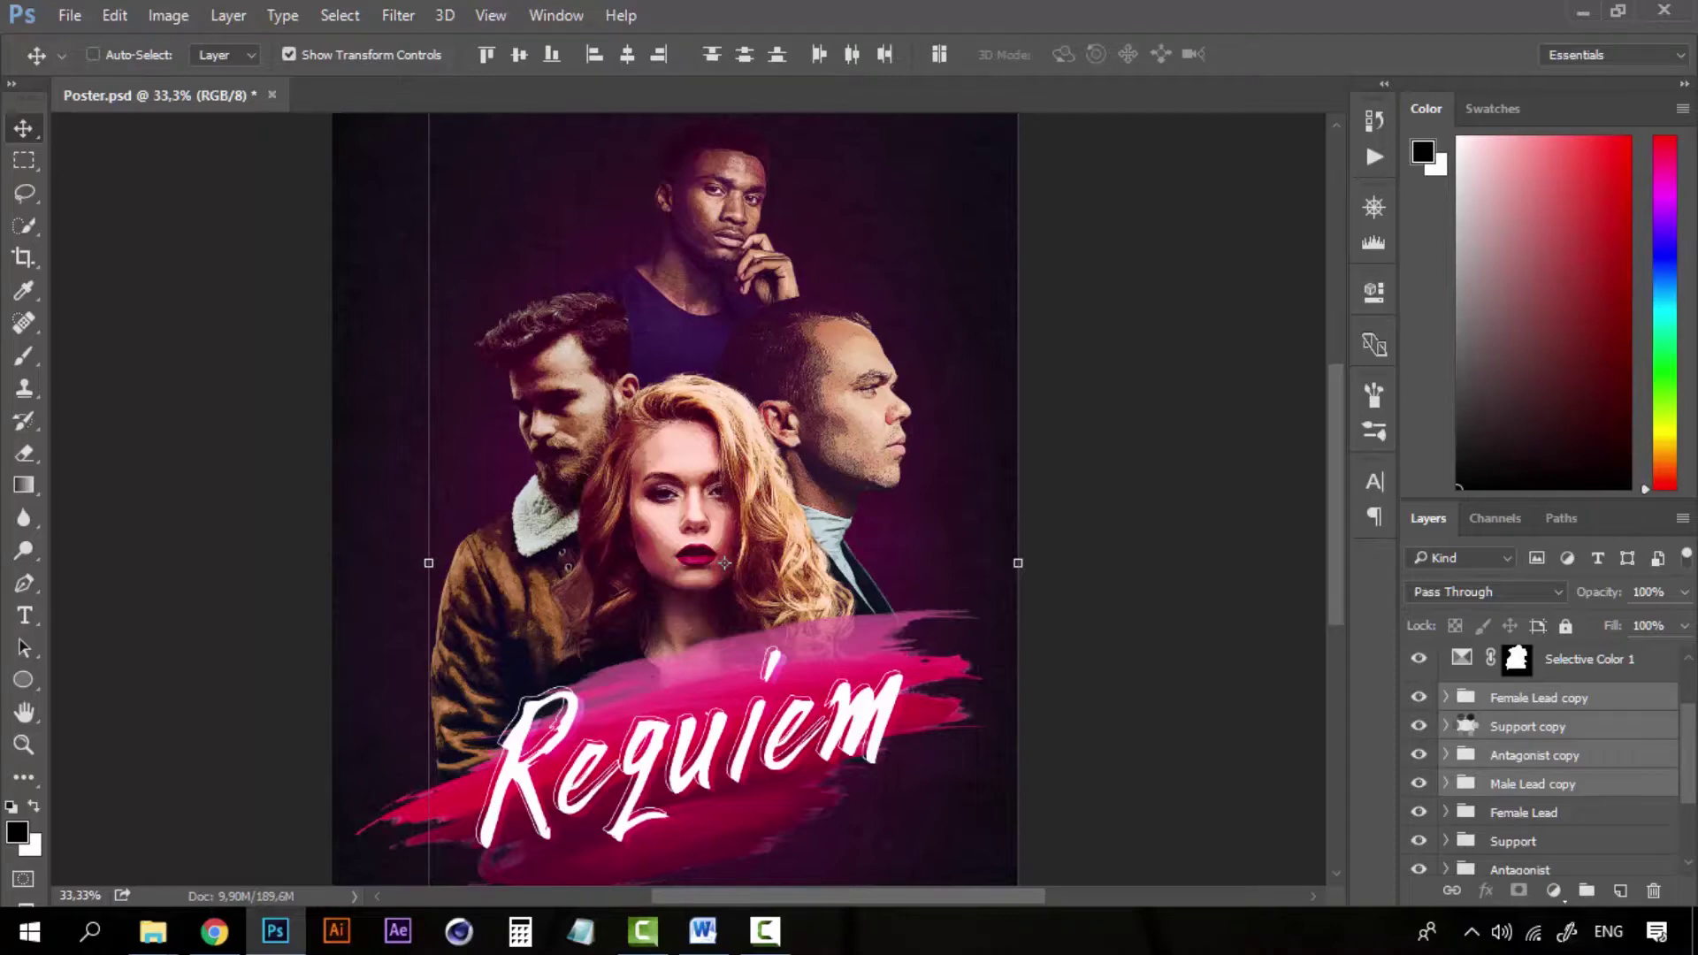
key(ctrl+e)
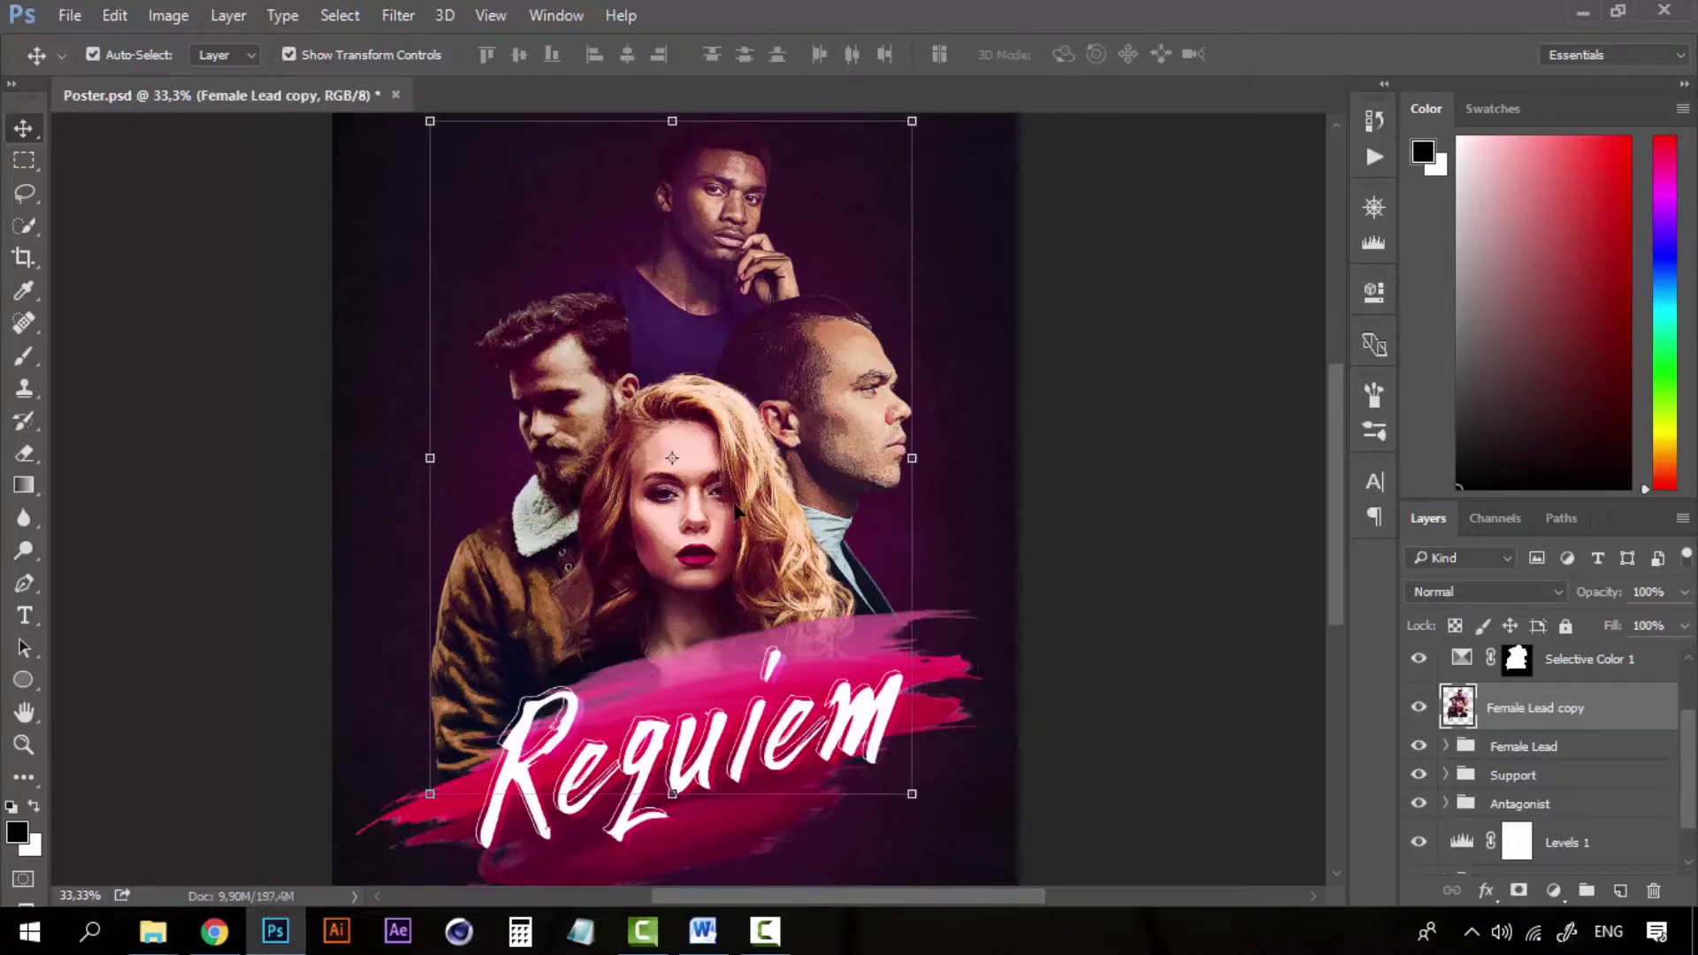
Move the merged figures layer directly beneath the Title group, above the Selective Color 1 adjustment.
scroll(1216, 754, up, 1)
drag(1558, 705, 1441, 747)
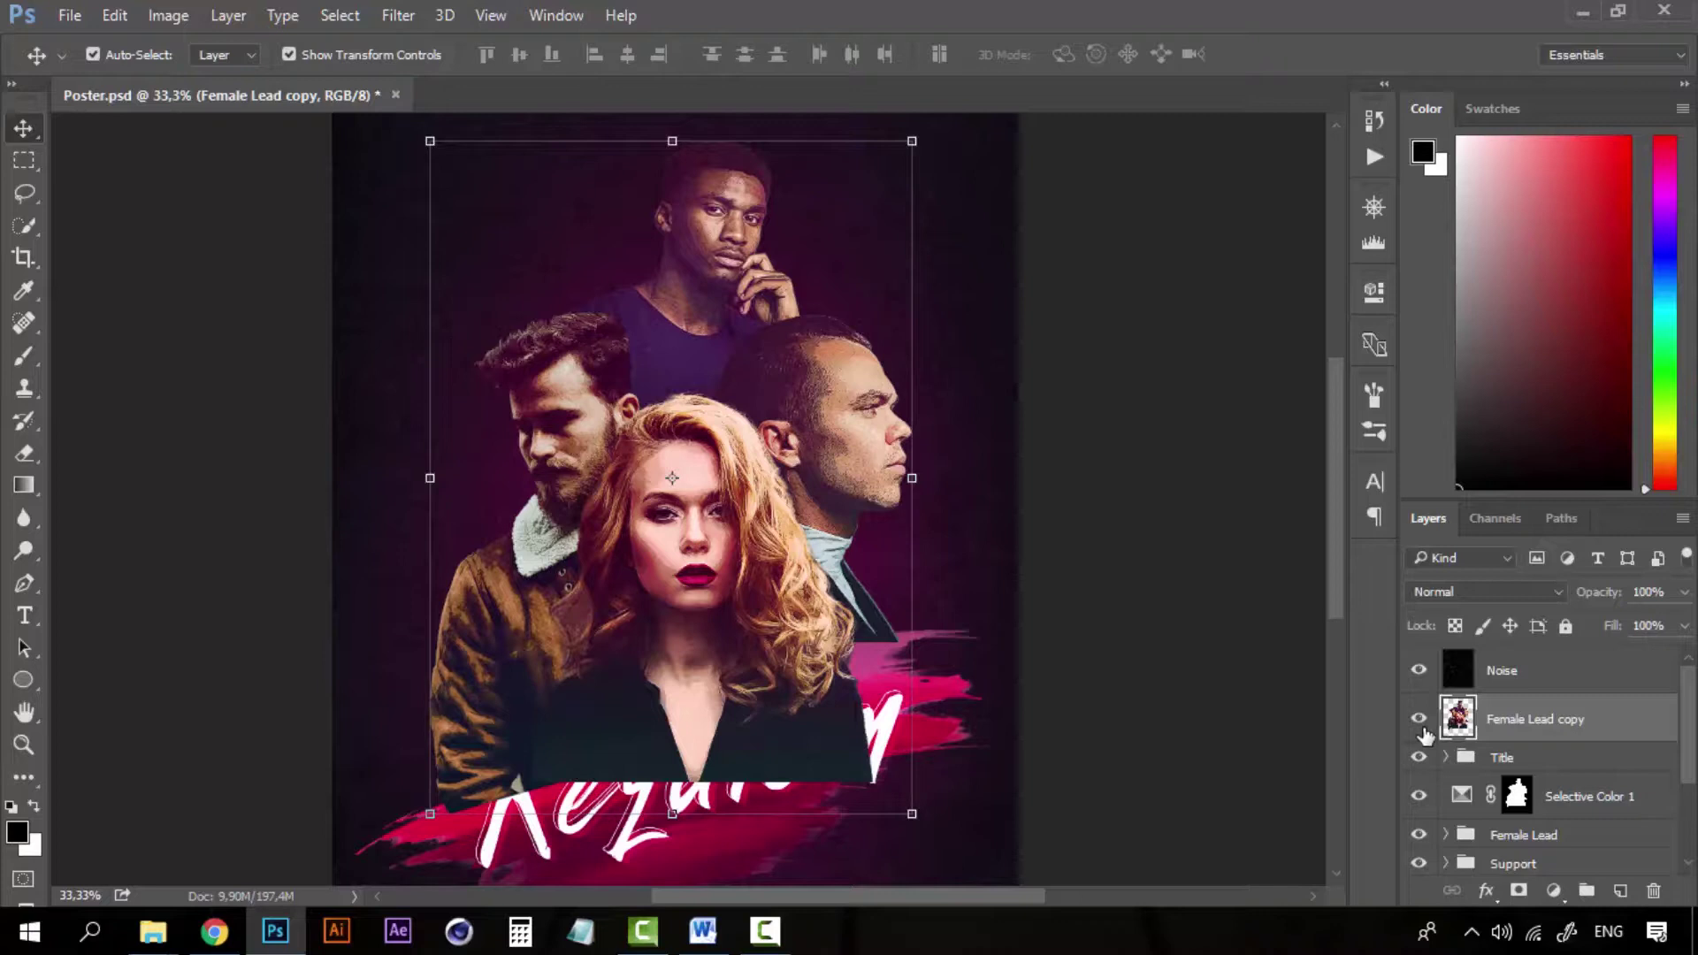
click(1420, 723)
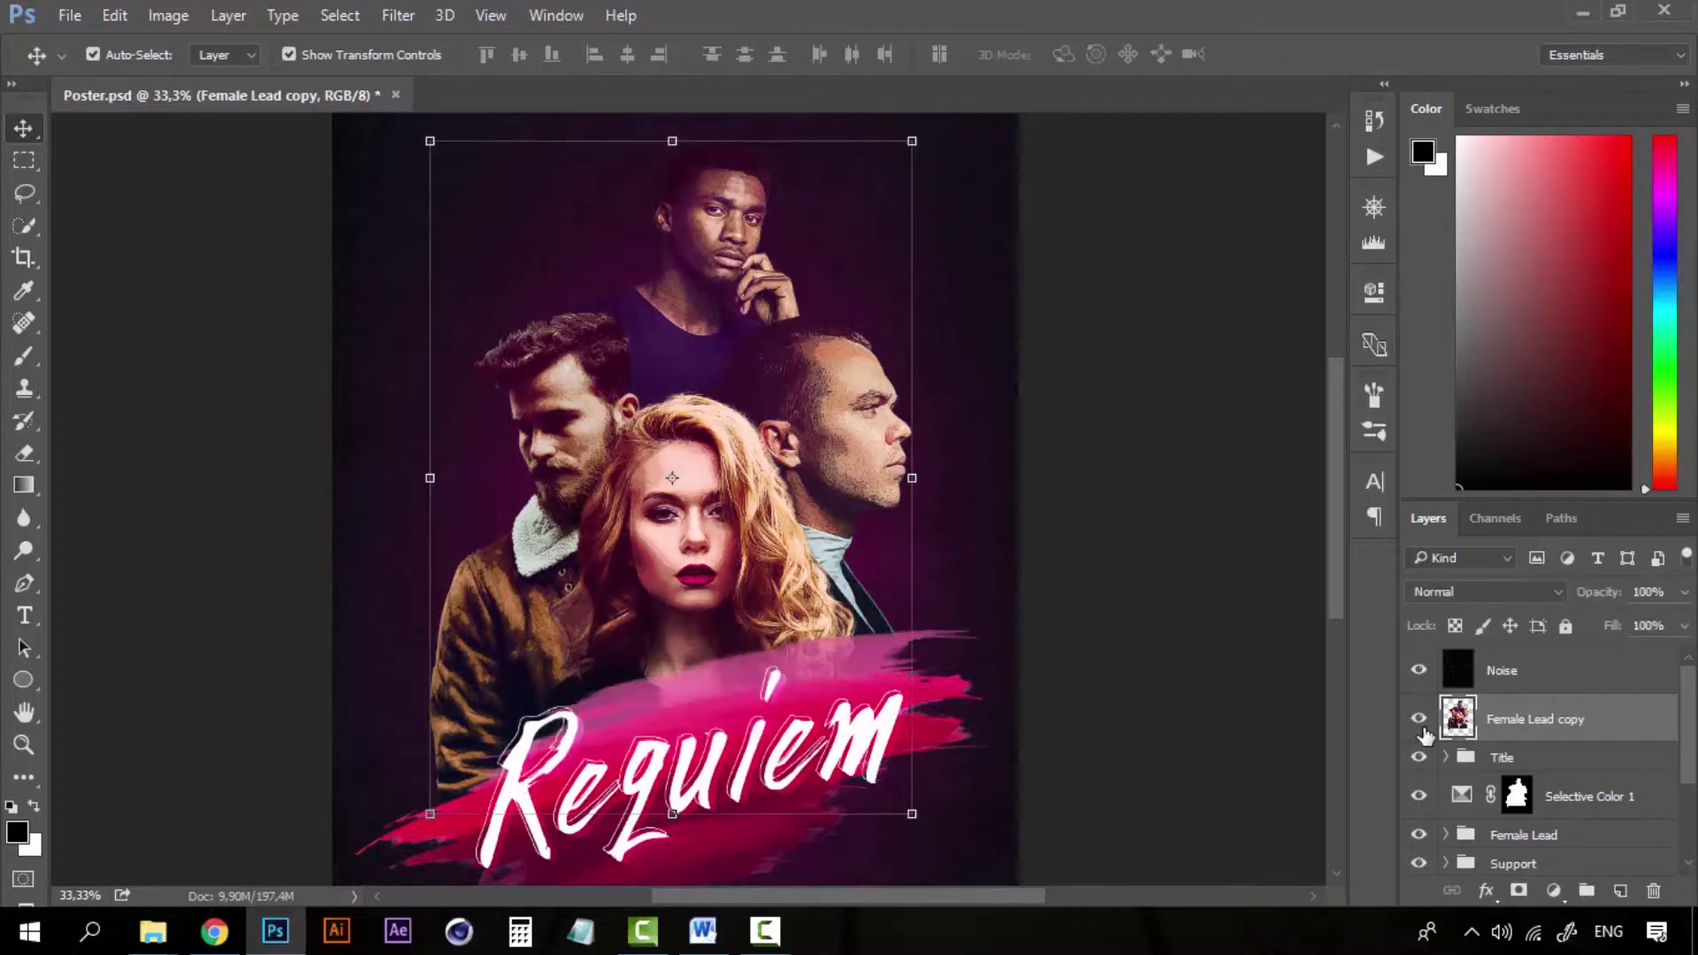
click(1421, 720)
drag(1629, 725, 1592, 772)
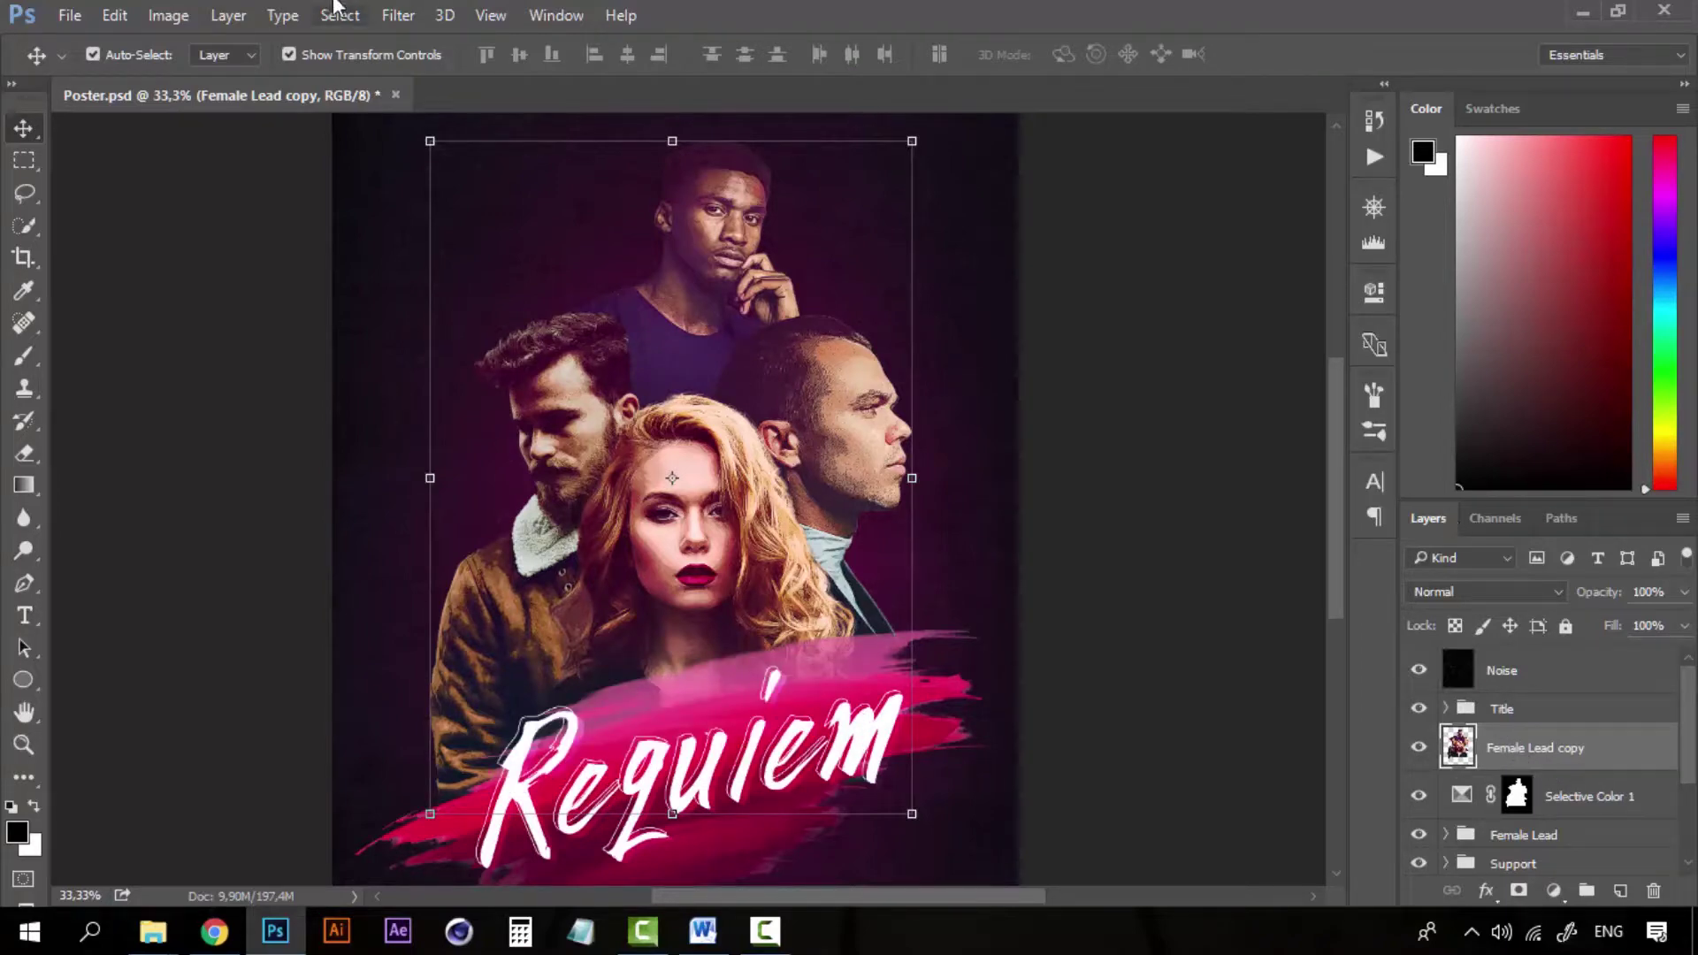
Apply the High Pass filter to the merged figures layer with a radius of 2 pixels.
click(402, 20)
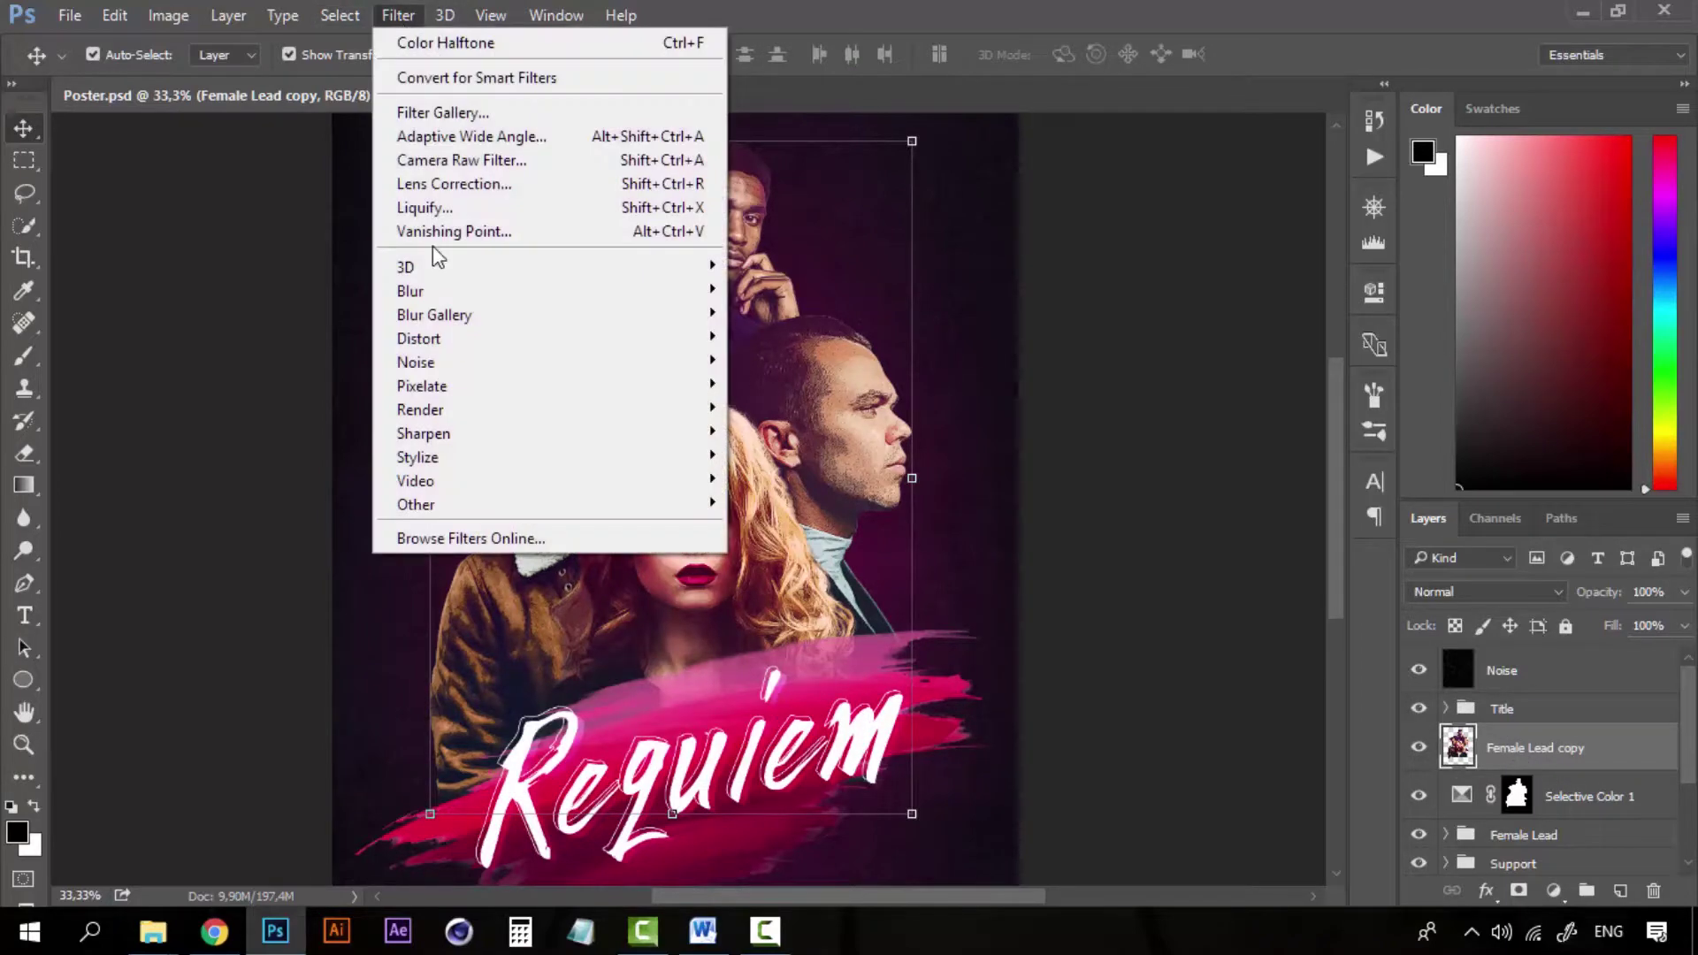
mouse_move(515, 495)
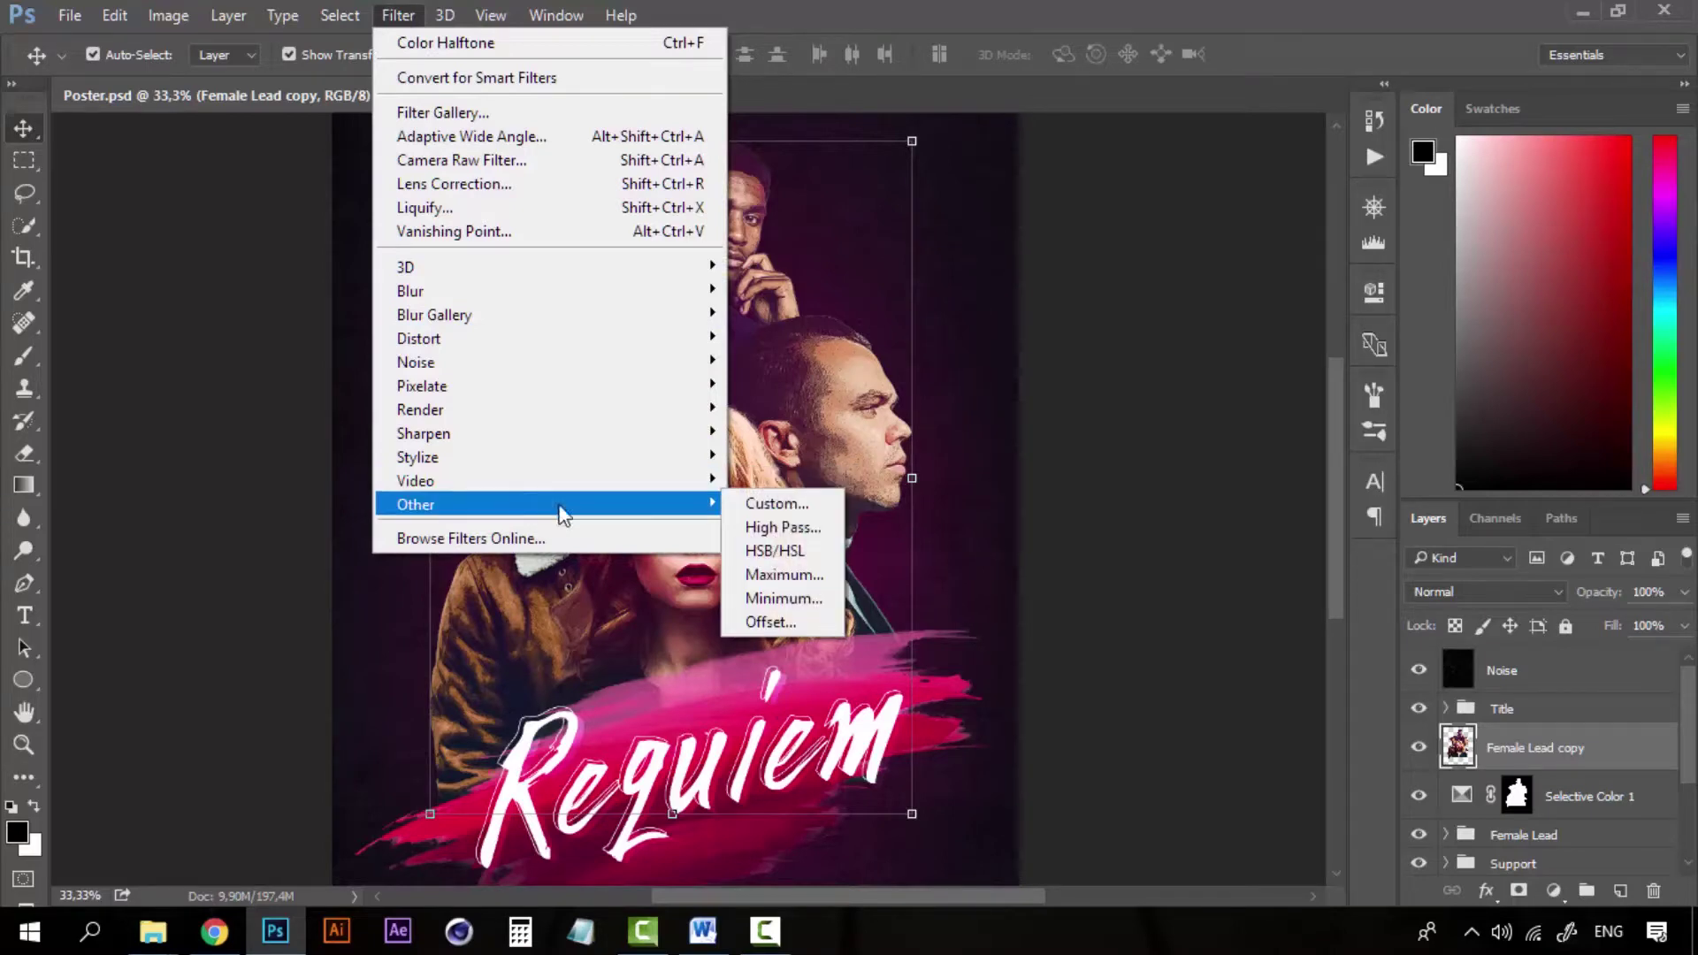
click(807, 528)
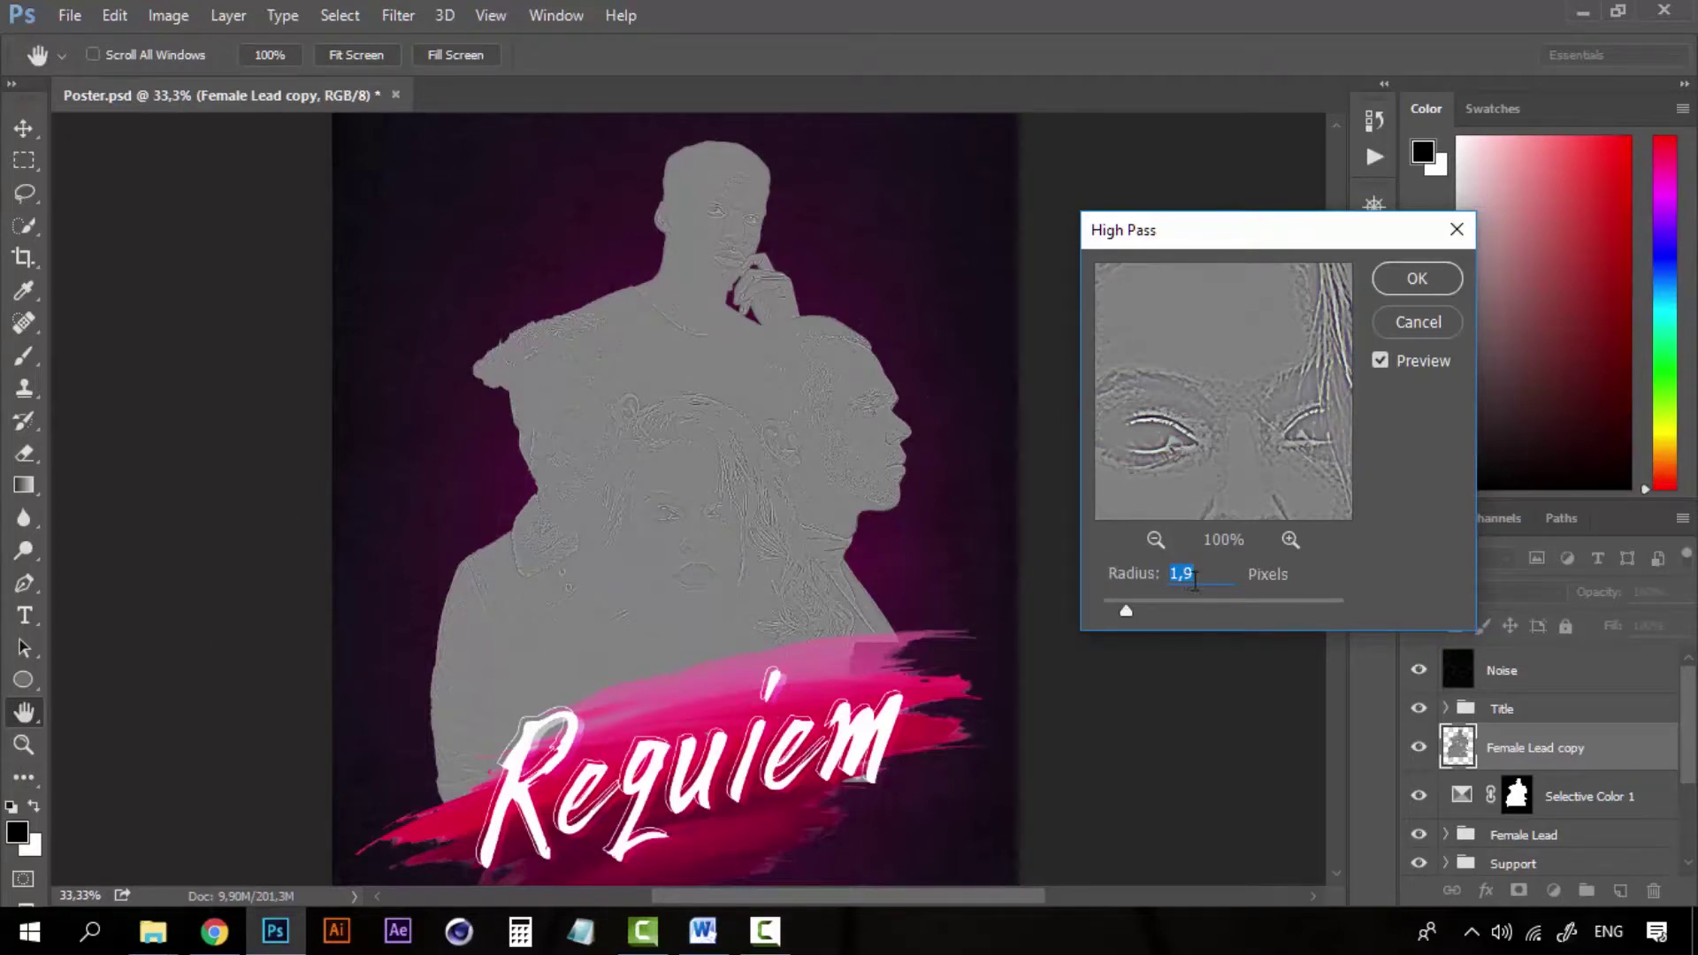
text(2)
click(1413, 282)
click(1433, 284)
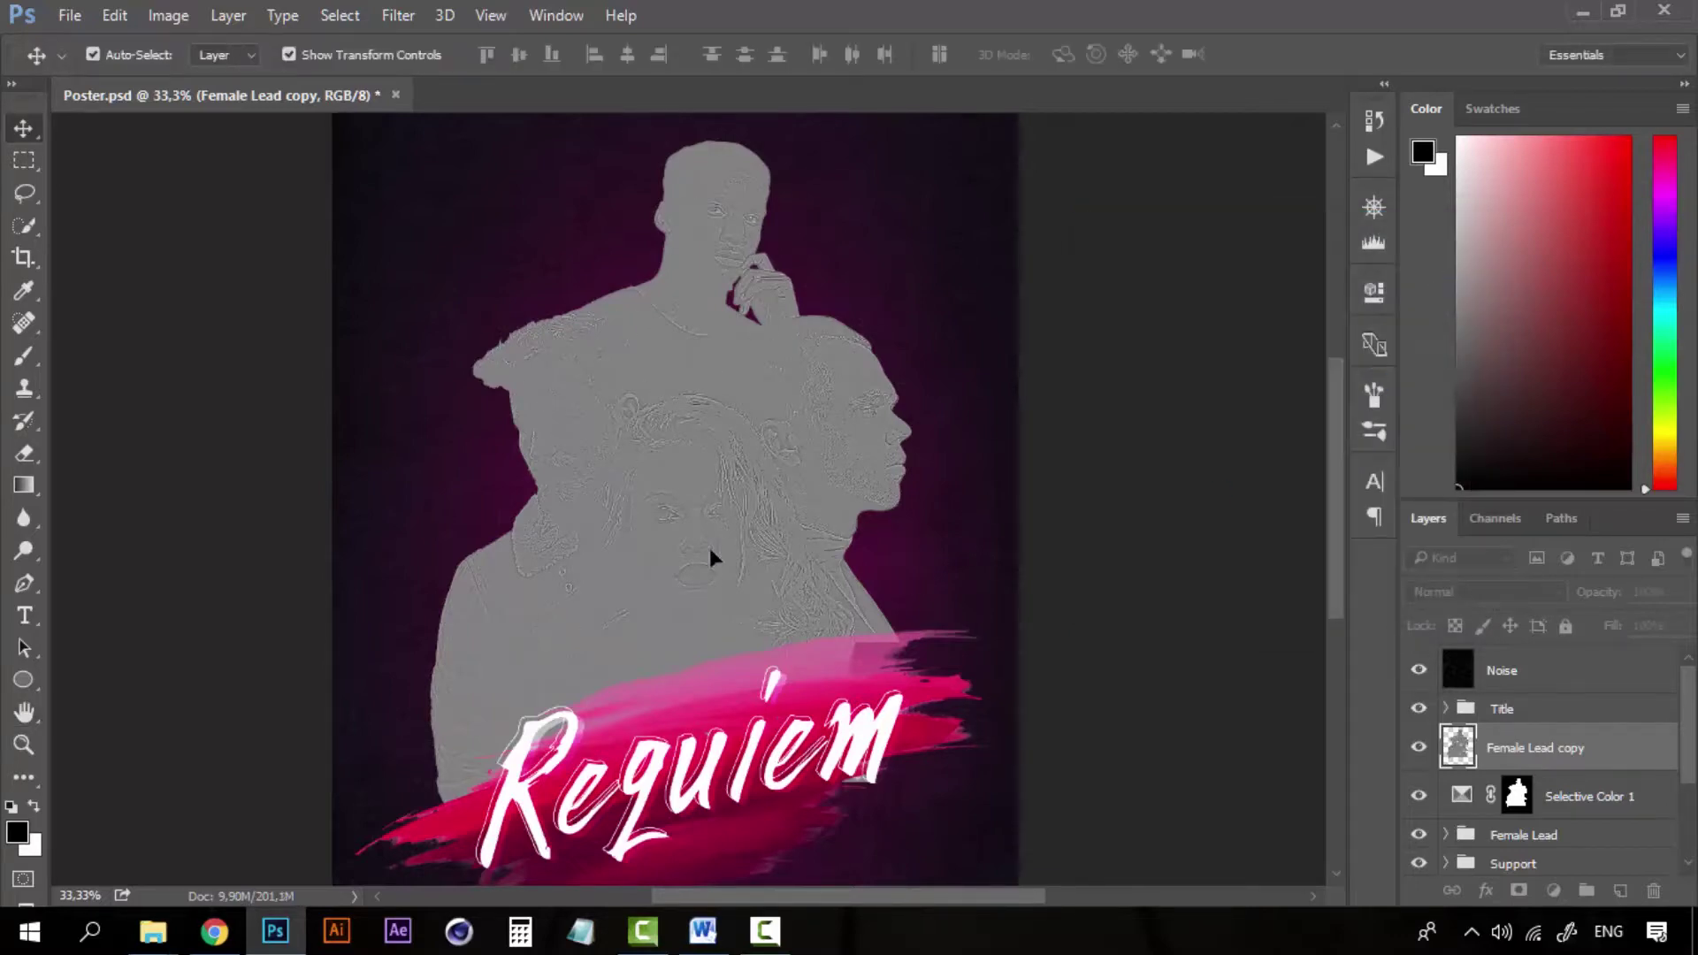
Rename the filtered figures layer as High Pass and set its blending mode to Overlay.
click(715, 485)
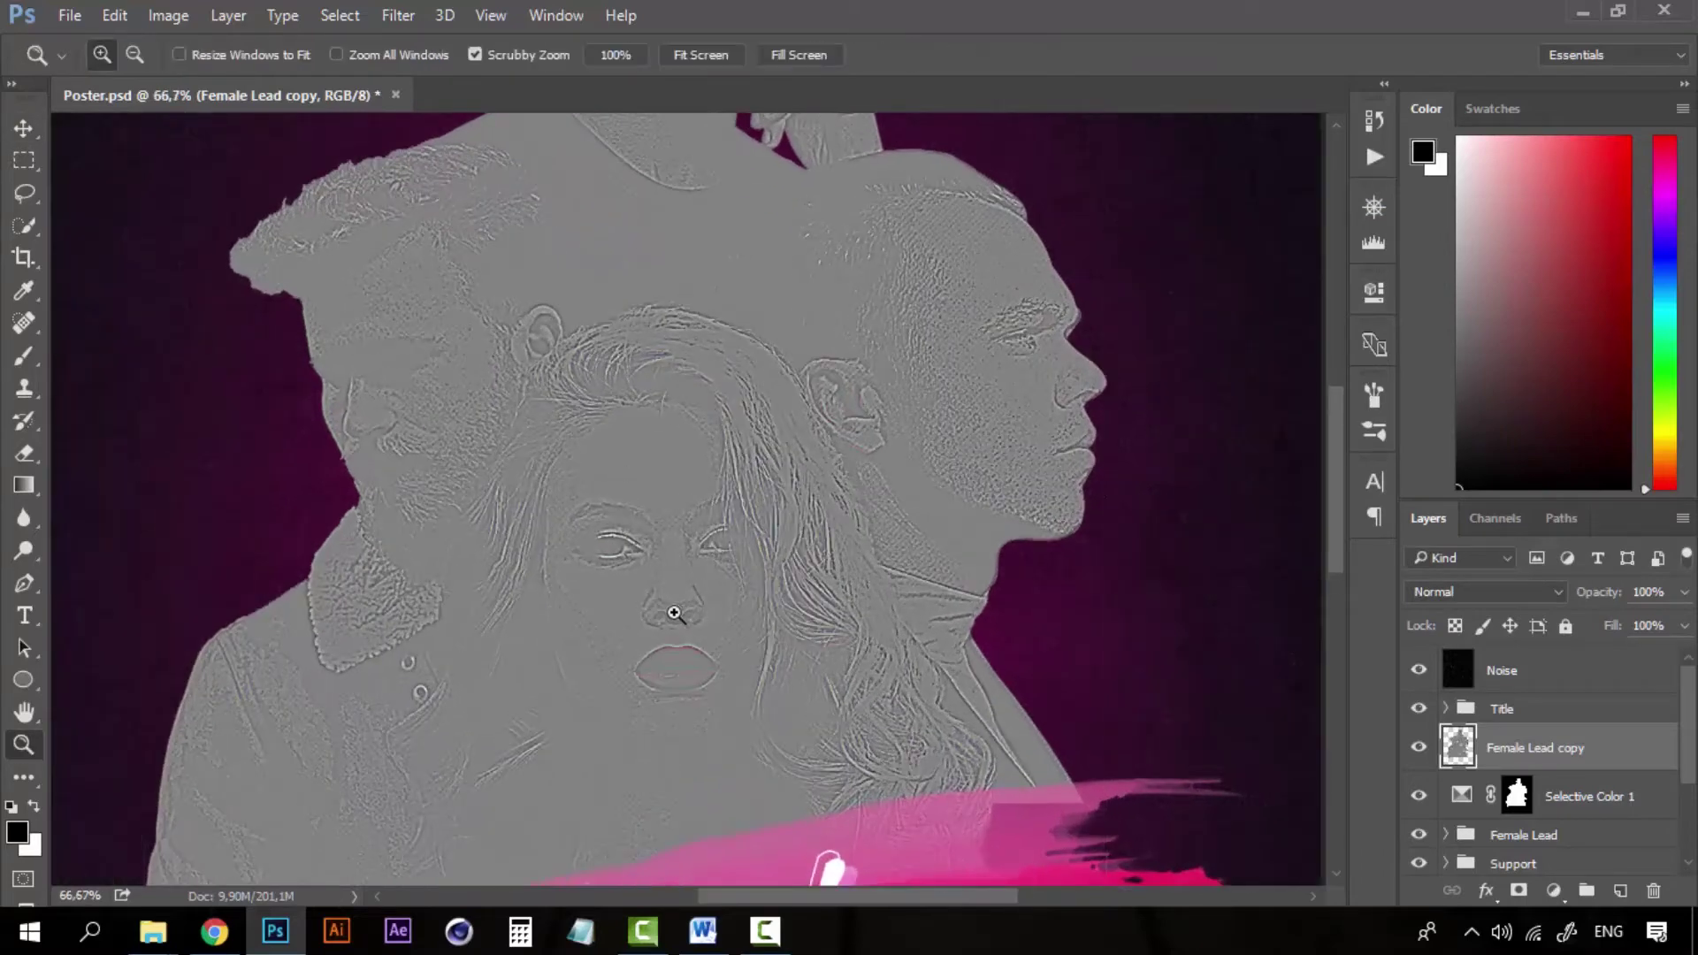
click(675, 613)
click(675, 613)
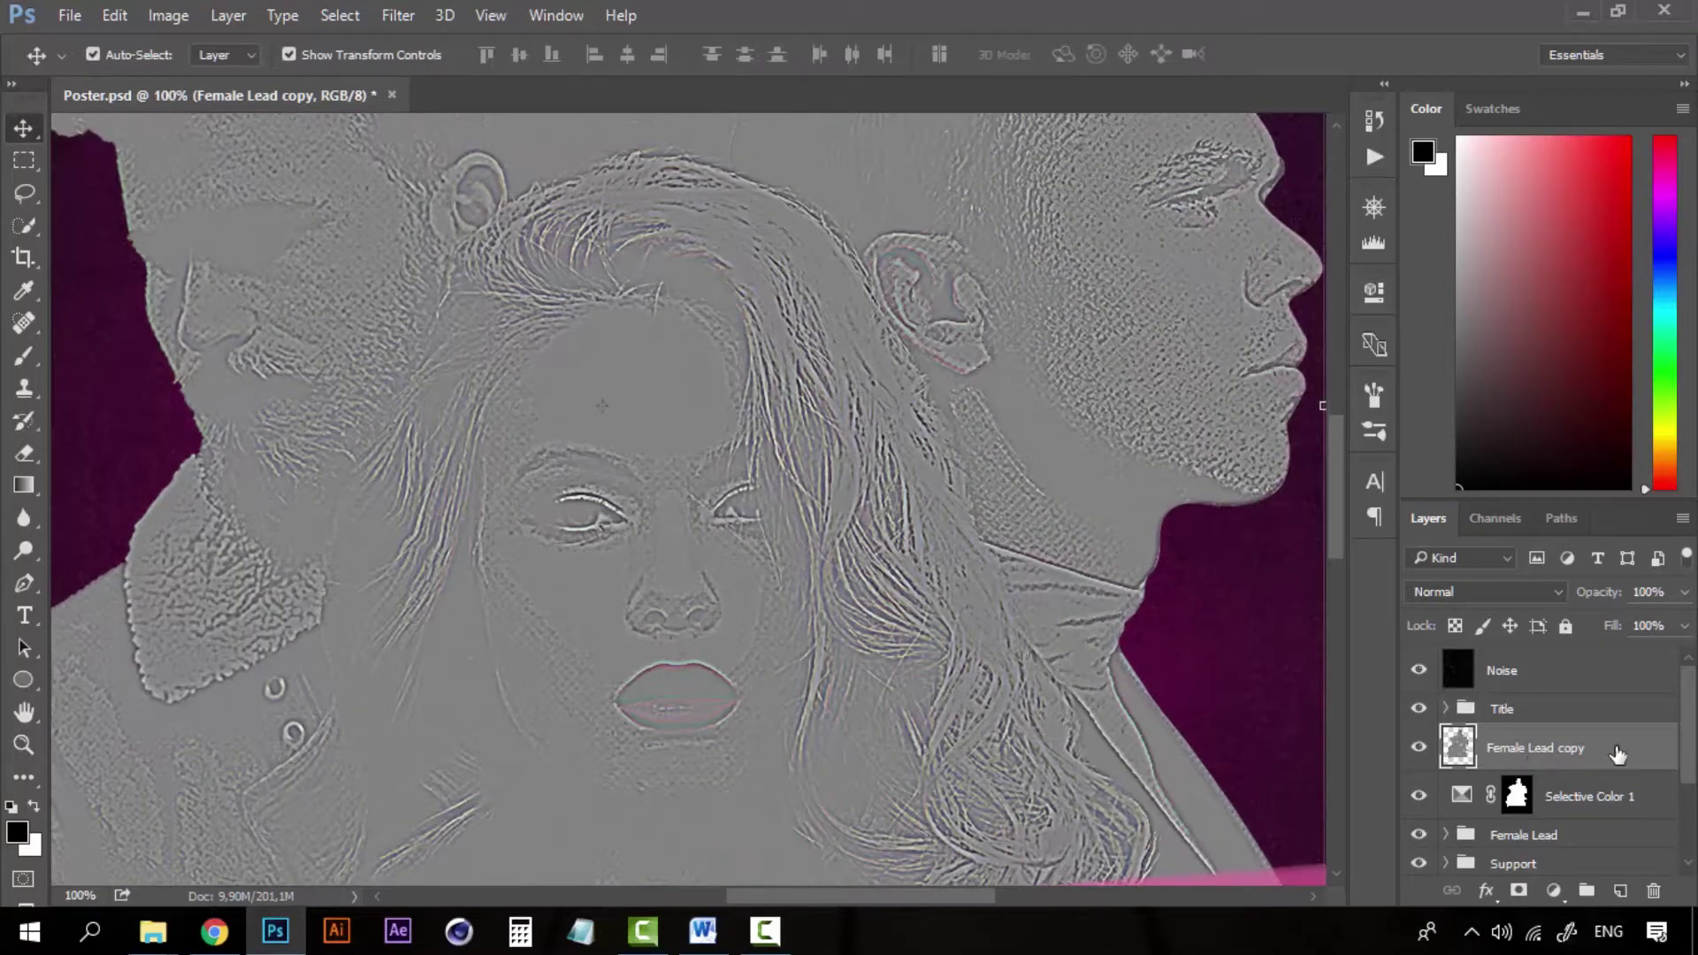
double_click(1534, 748)
text(High Pass)
key(Return)
click(1509, 591)
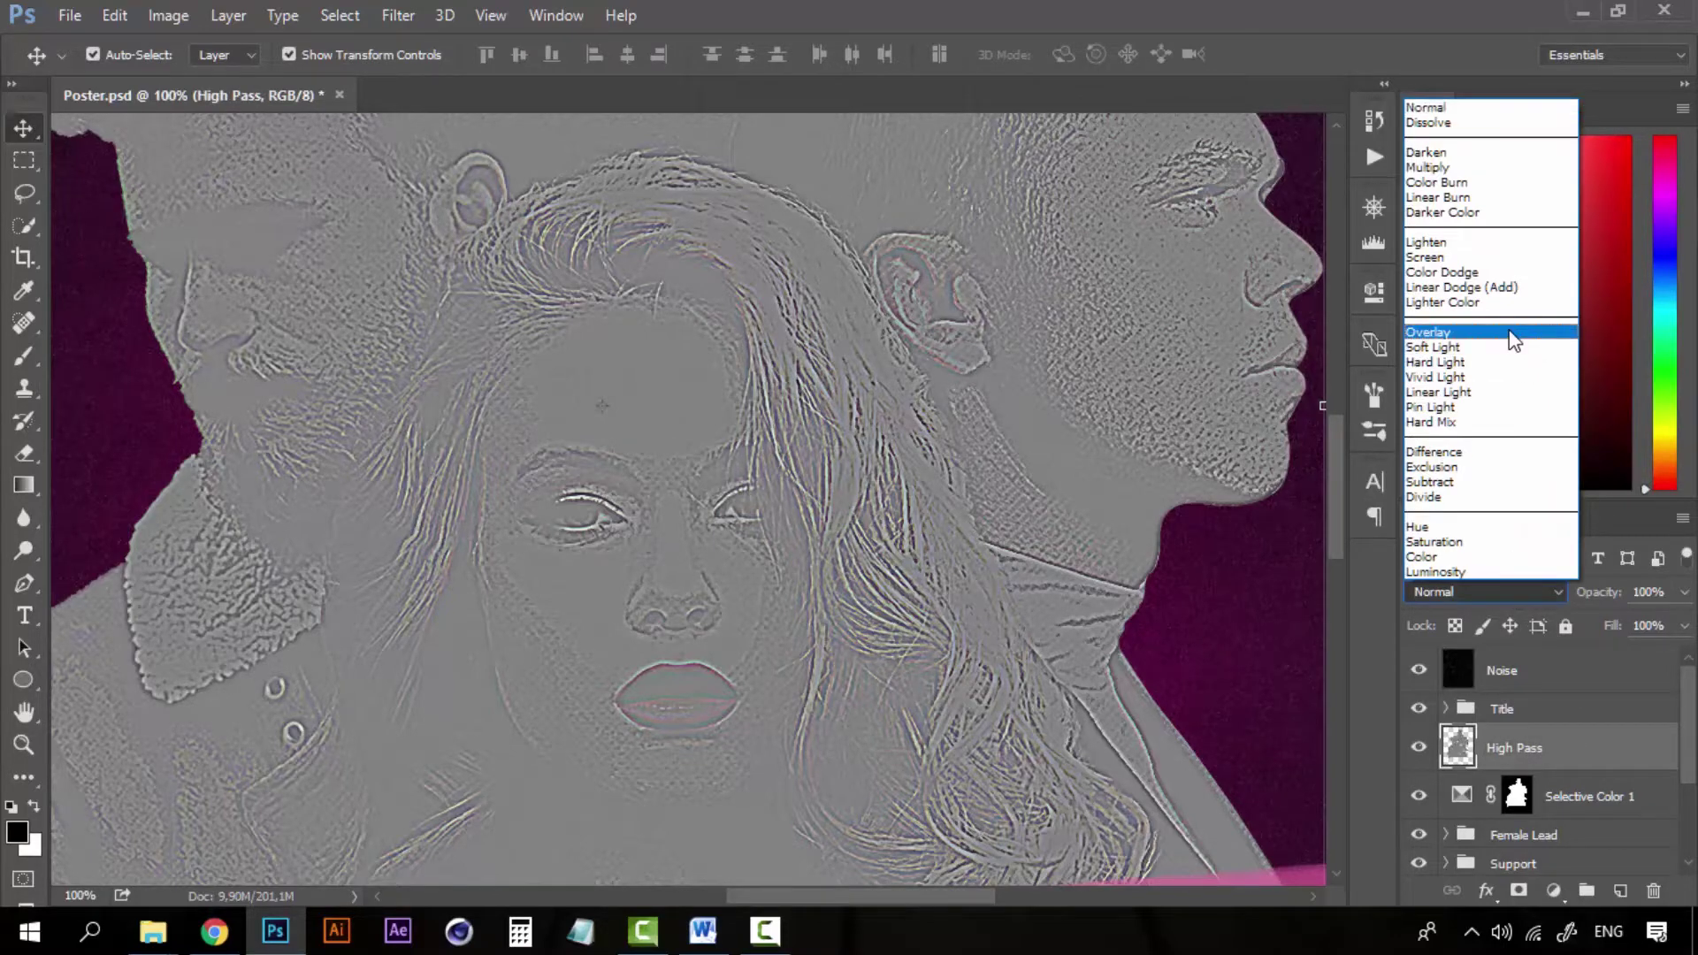
click(1424, 331)
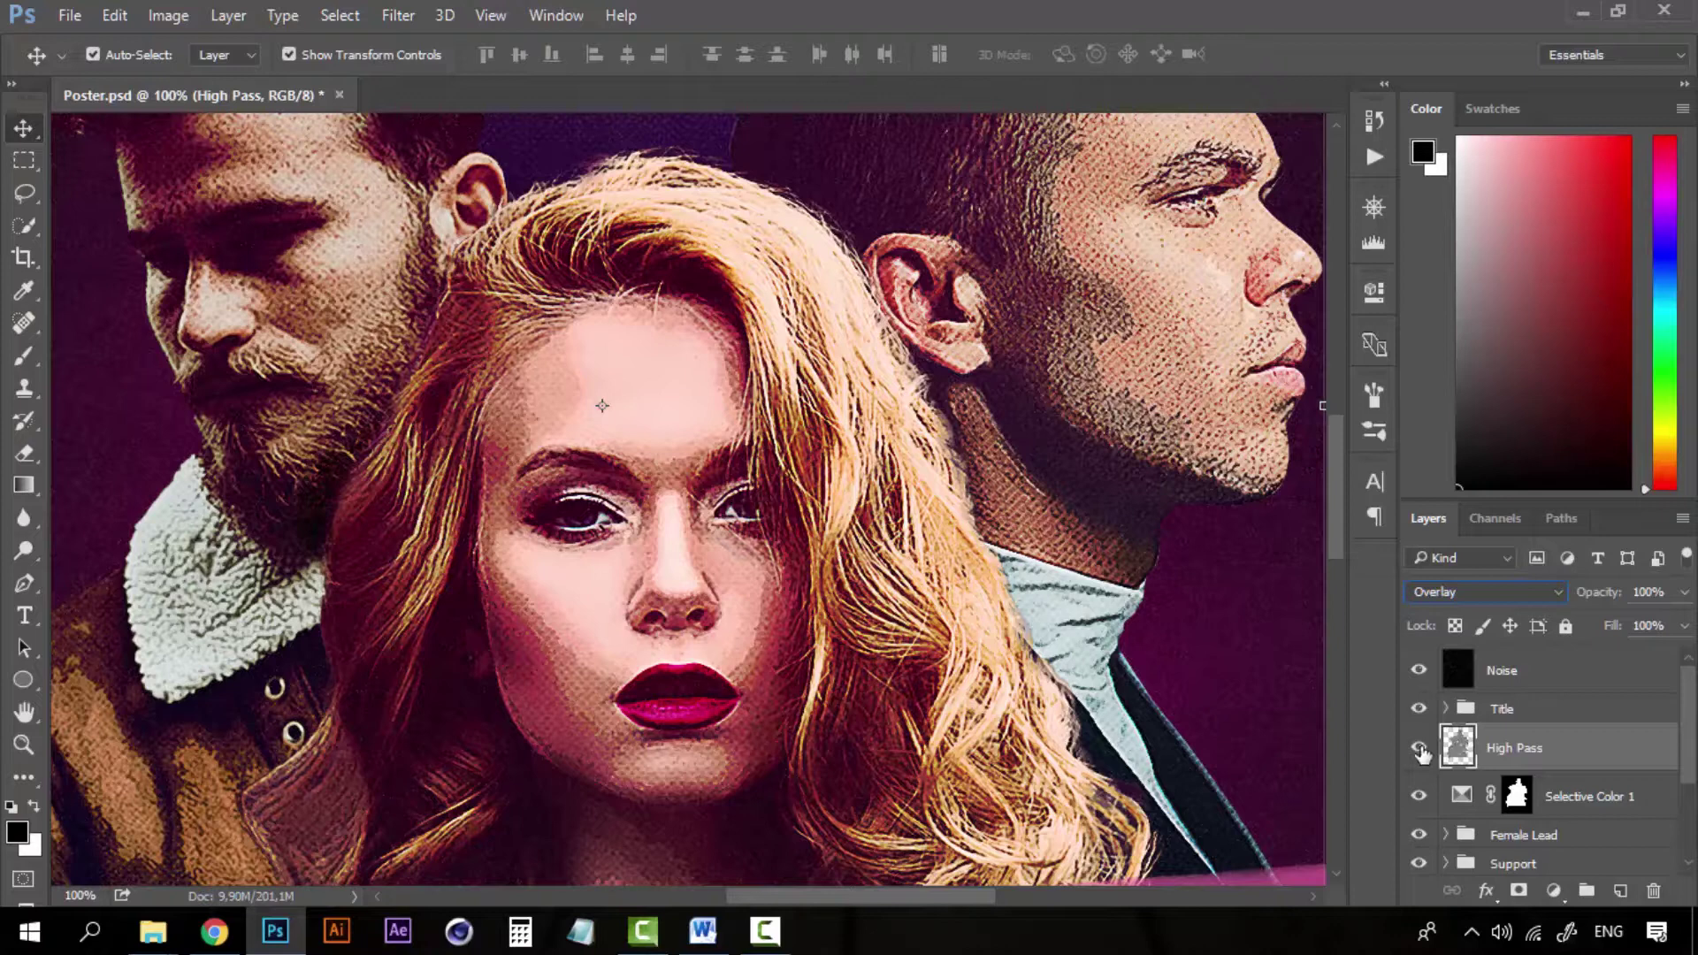
Compare the figures' sharpness with and without the High Pass layer, leaving the layer visible.
click(1419, 749)
click(1419, 748)
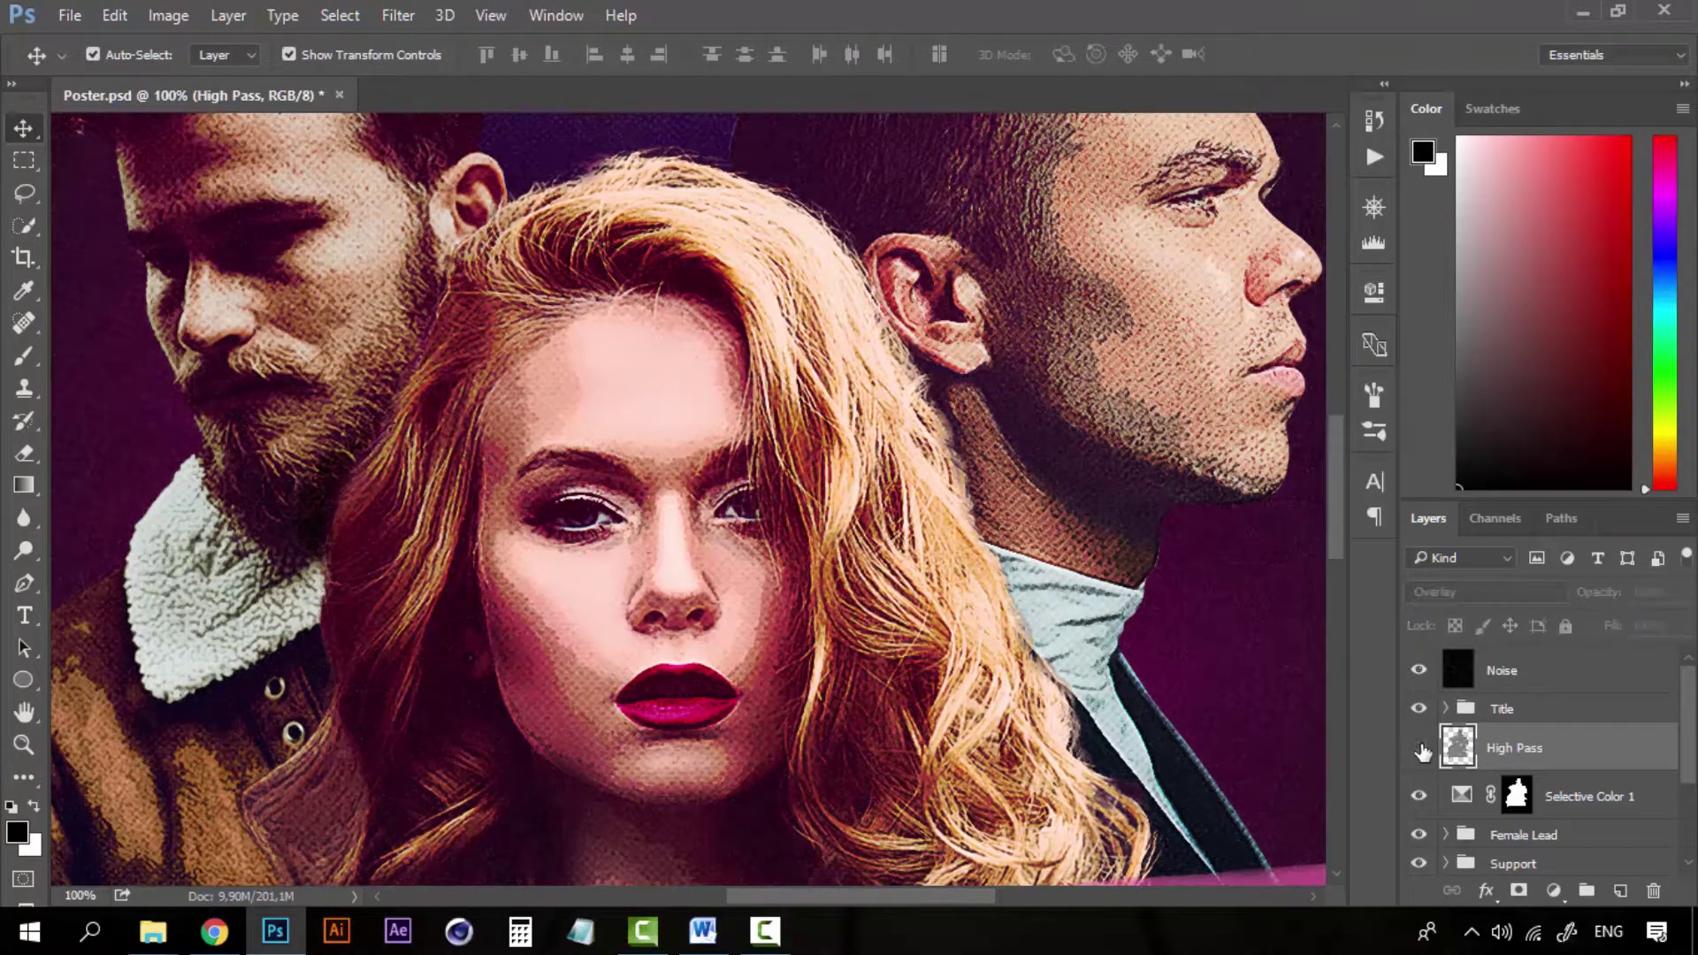
click(1419, 748)
click(1420, 748)
click(1420, 748)
click(1420, 748)
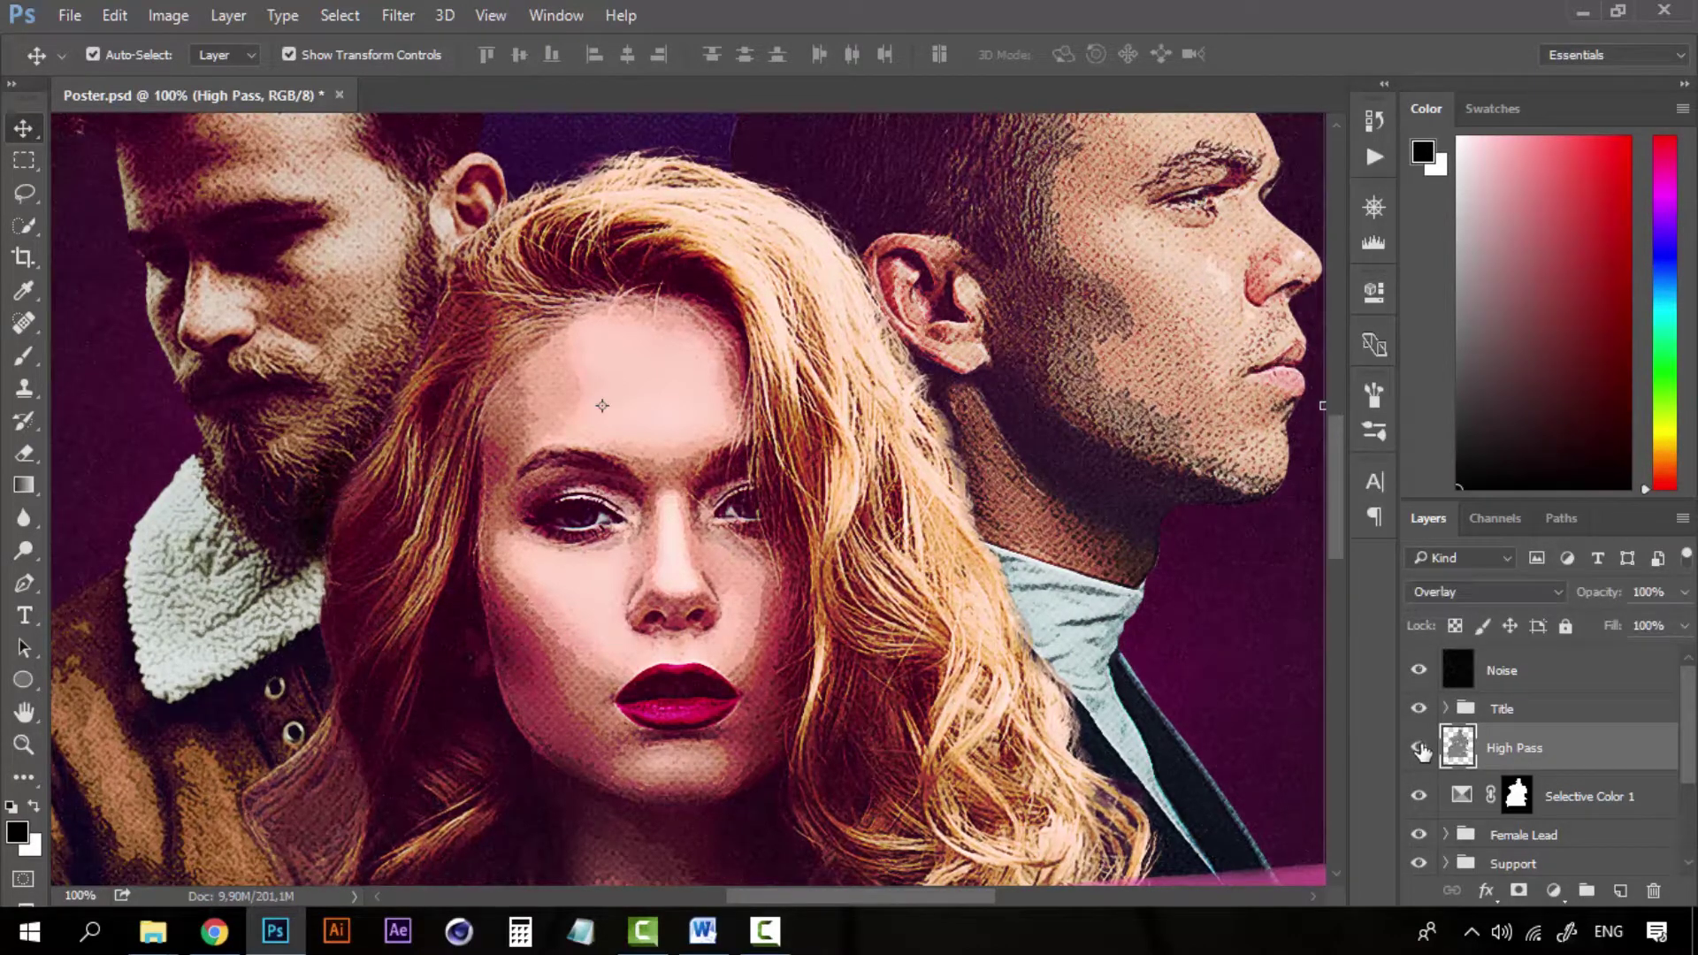
click(1419, 748)
click(1419, 748)
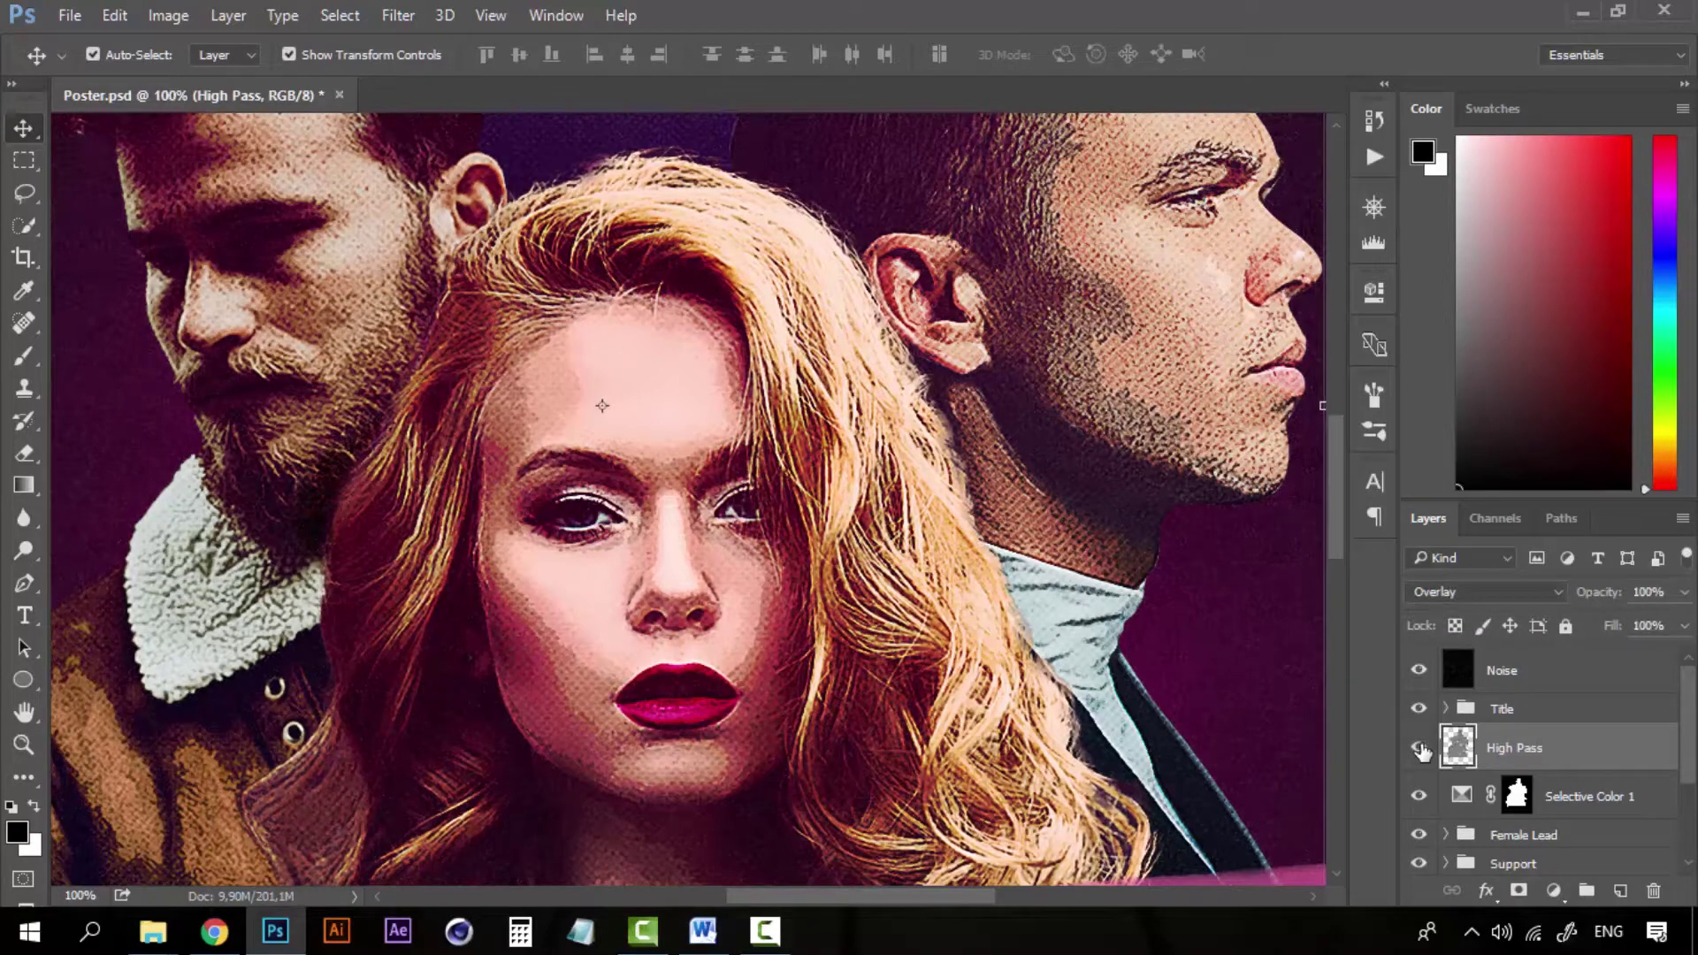
Recheck the High Pass sharpening on the faces by toggling its layer, then examine the overall poster.
click(1419, 748)
click(1420, 748)
click(1419, 748)
click(1420, 749)
key(z)
alt+click(659, 481)
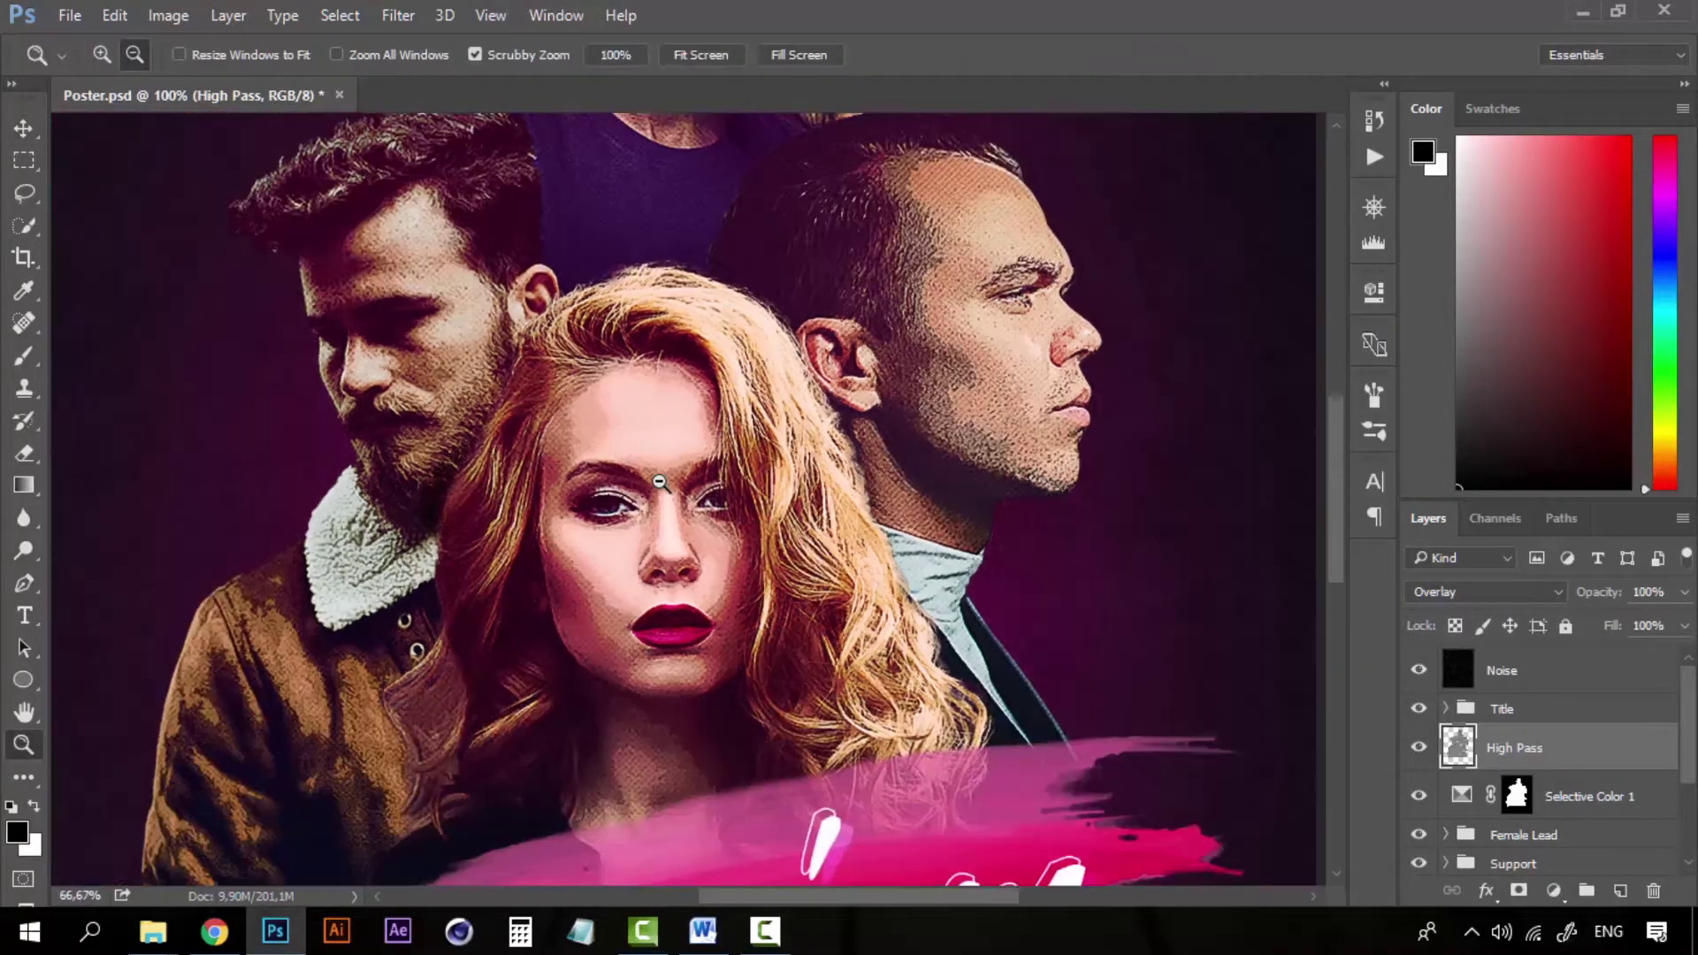
alt+click(658, 481)
alt+click(658, 481)
alt+click(659, 481)
click(690, 474)
key(alt+v)
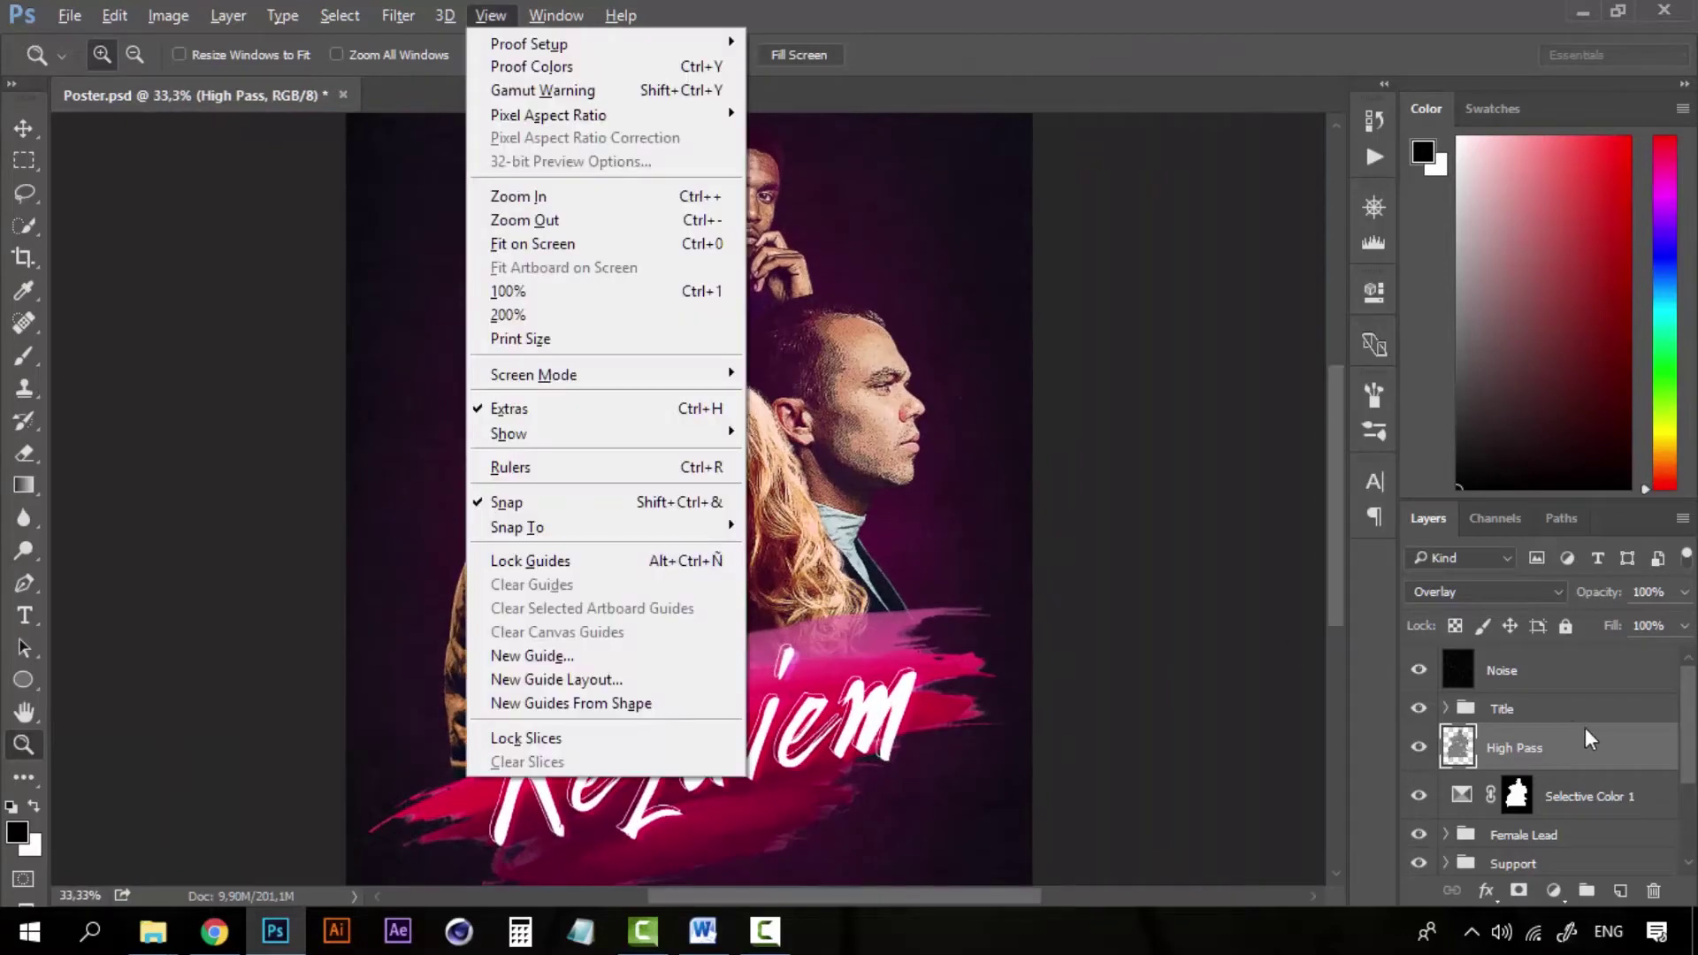
Duplicate the Female Lead, Support, Antagonist and Male Lead groups and merge the copies into a single layer.
click(1589, 735)
scroll(1588, 752, down, 3)
click(1579, 739)
scroll(1575, 752, down, 1)
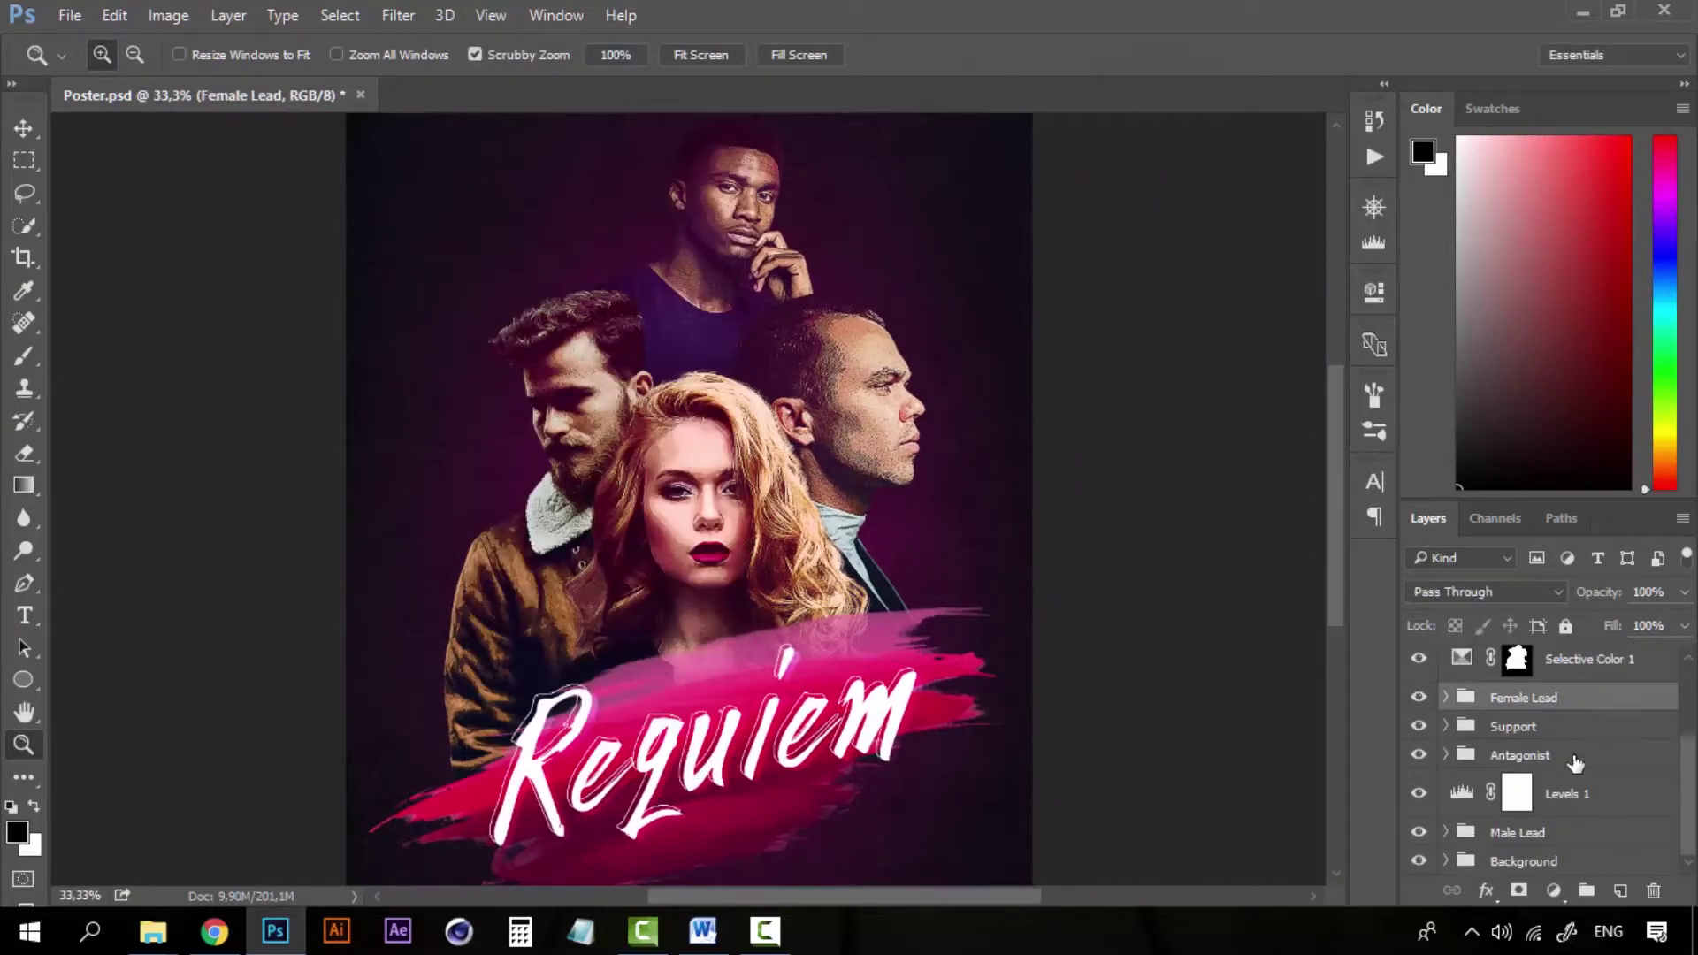
shift+click(1572, 759)
shift+click(1550, 834)
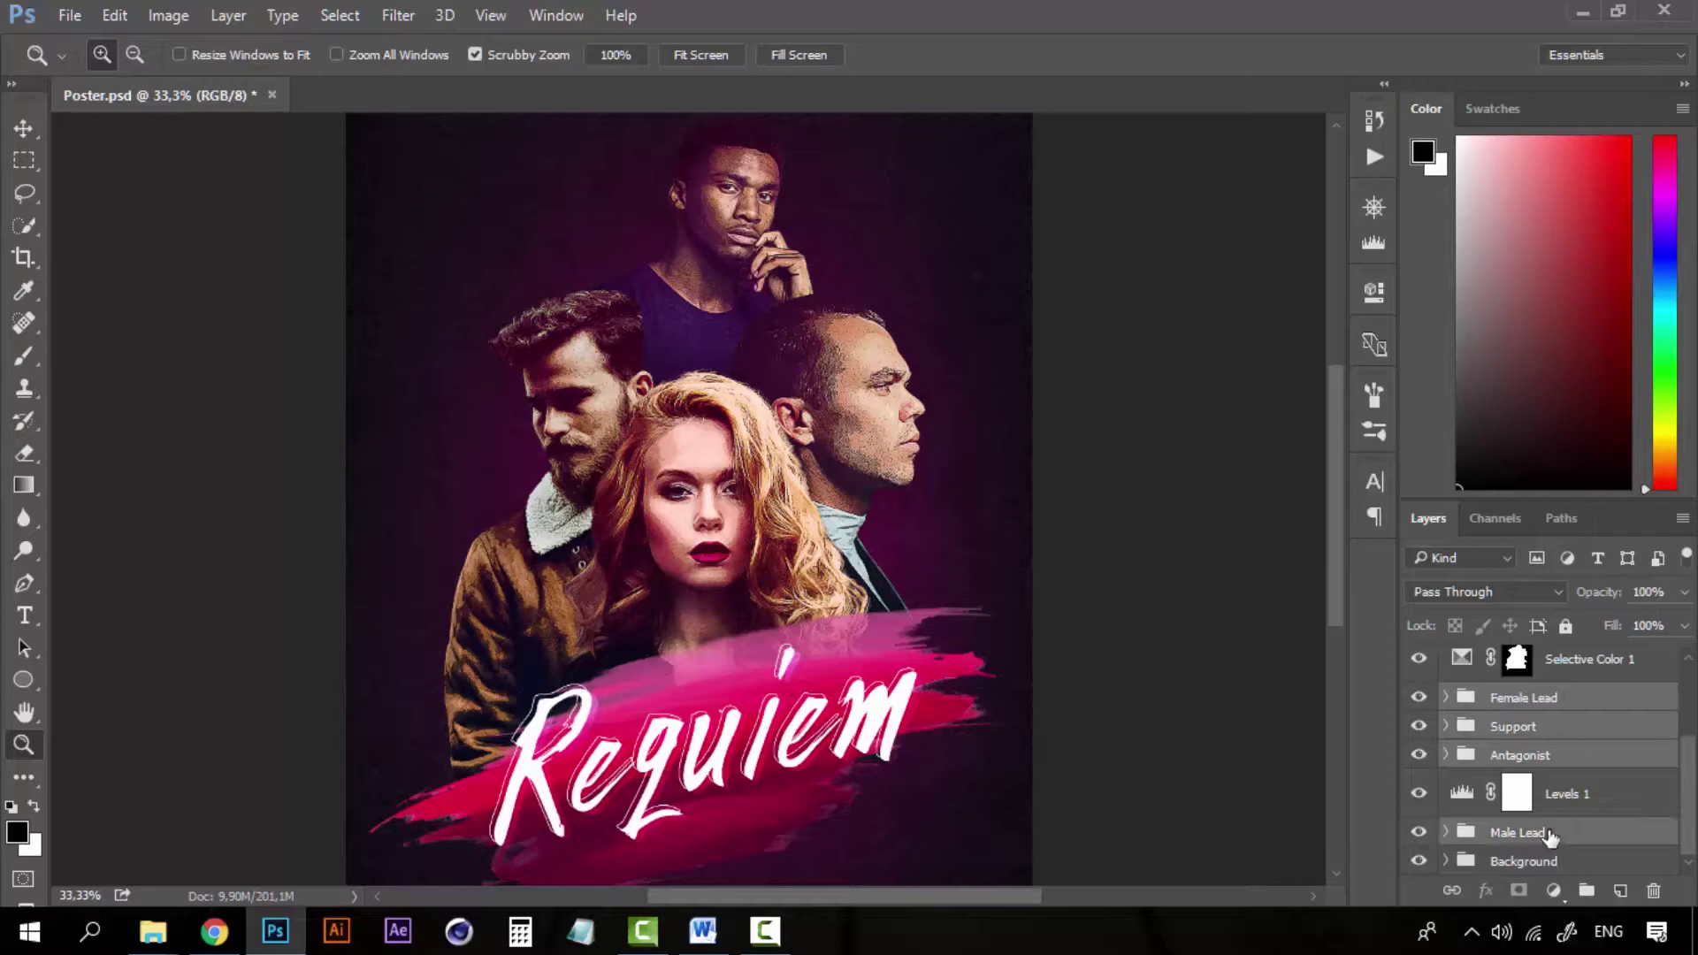
key(ctrl+j)
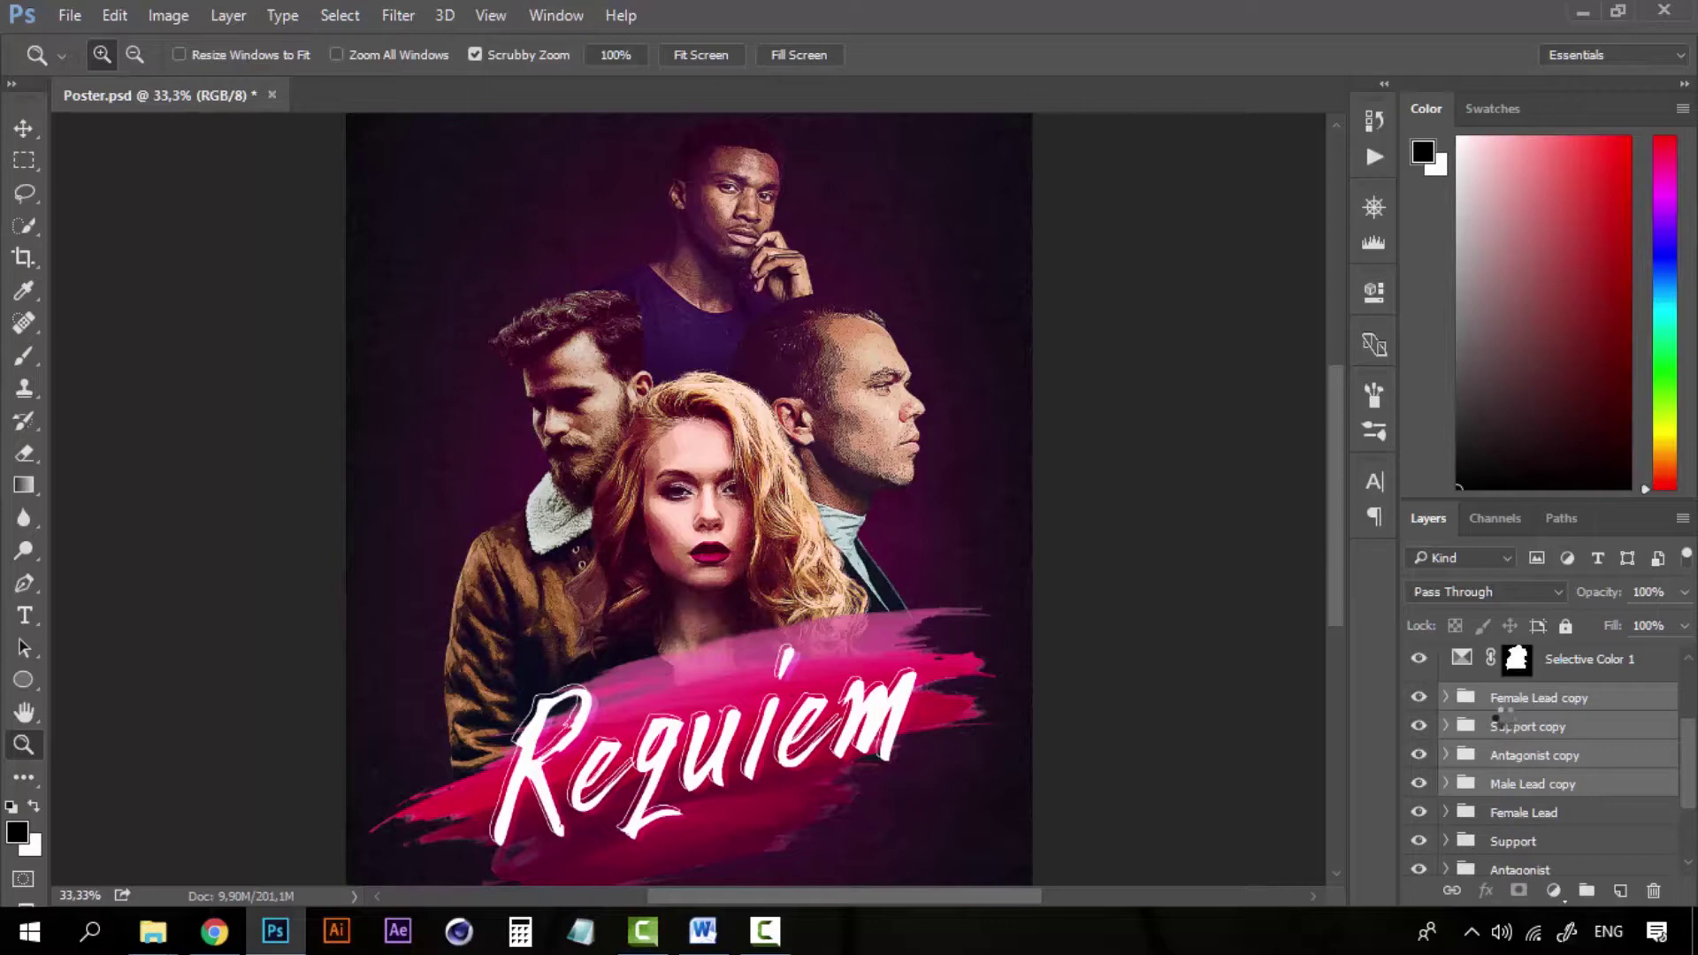
key(ctrl+e)
Move the merged figures copy between the Male Lead and Background groups and scale it up to about 113%.
key(v)
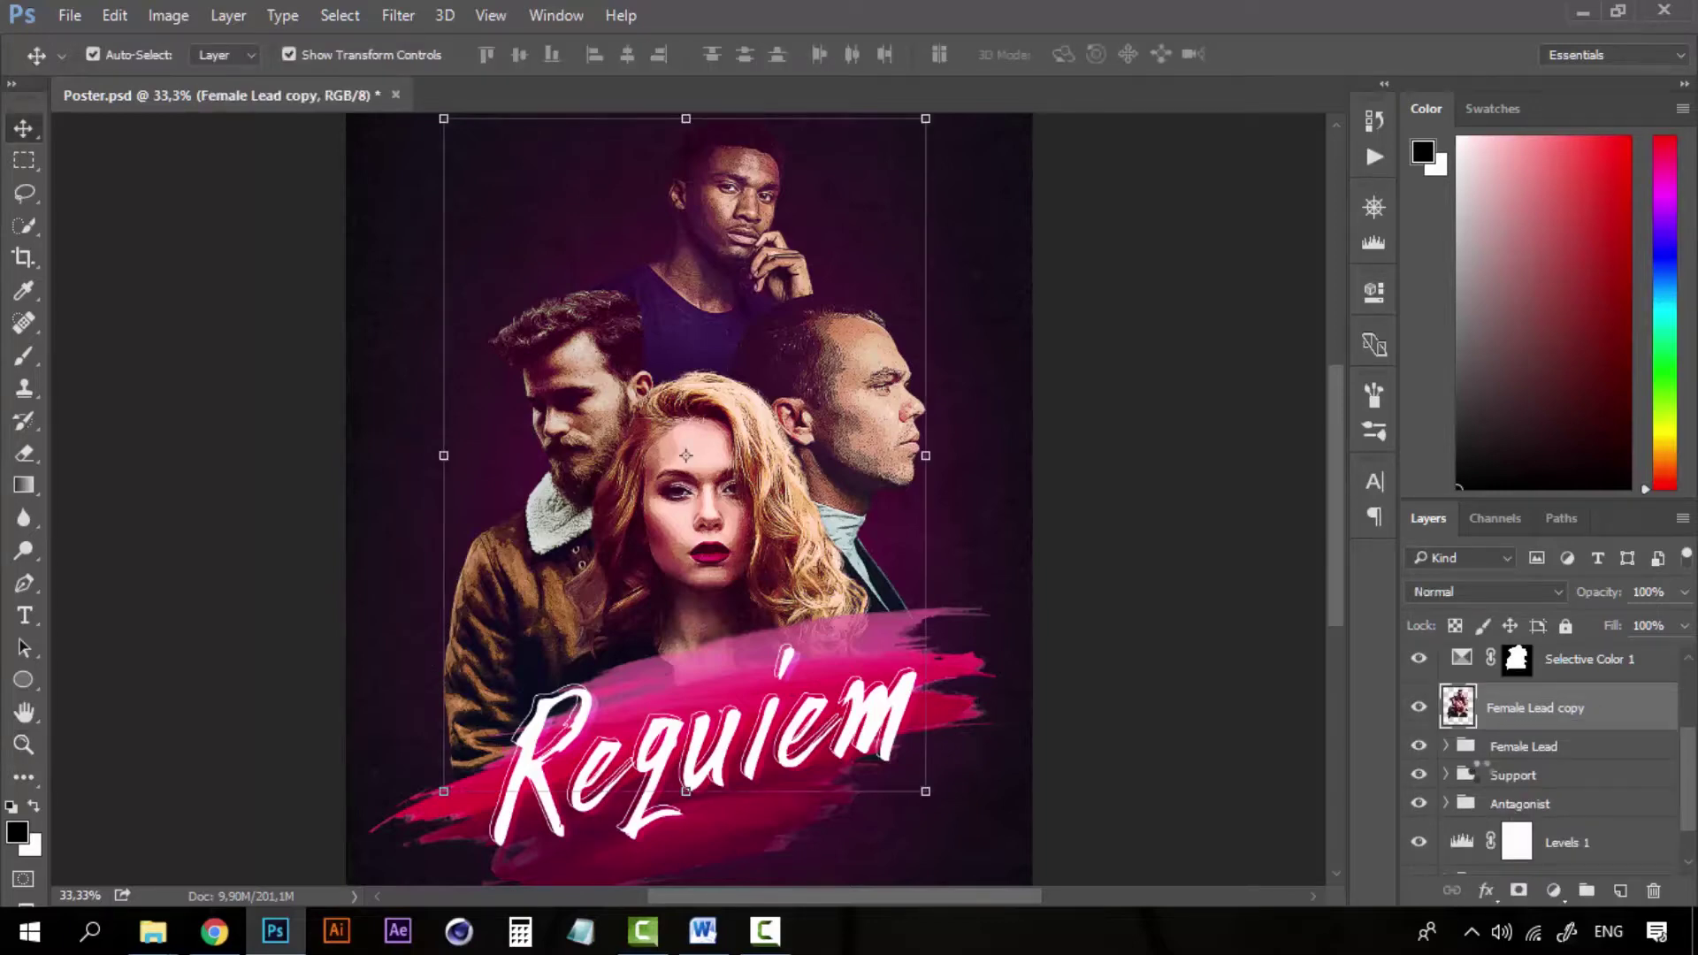
drag(1540, 715, 1558, 859)
key(z)
alt+click(812, 406)
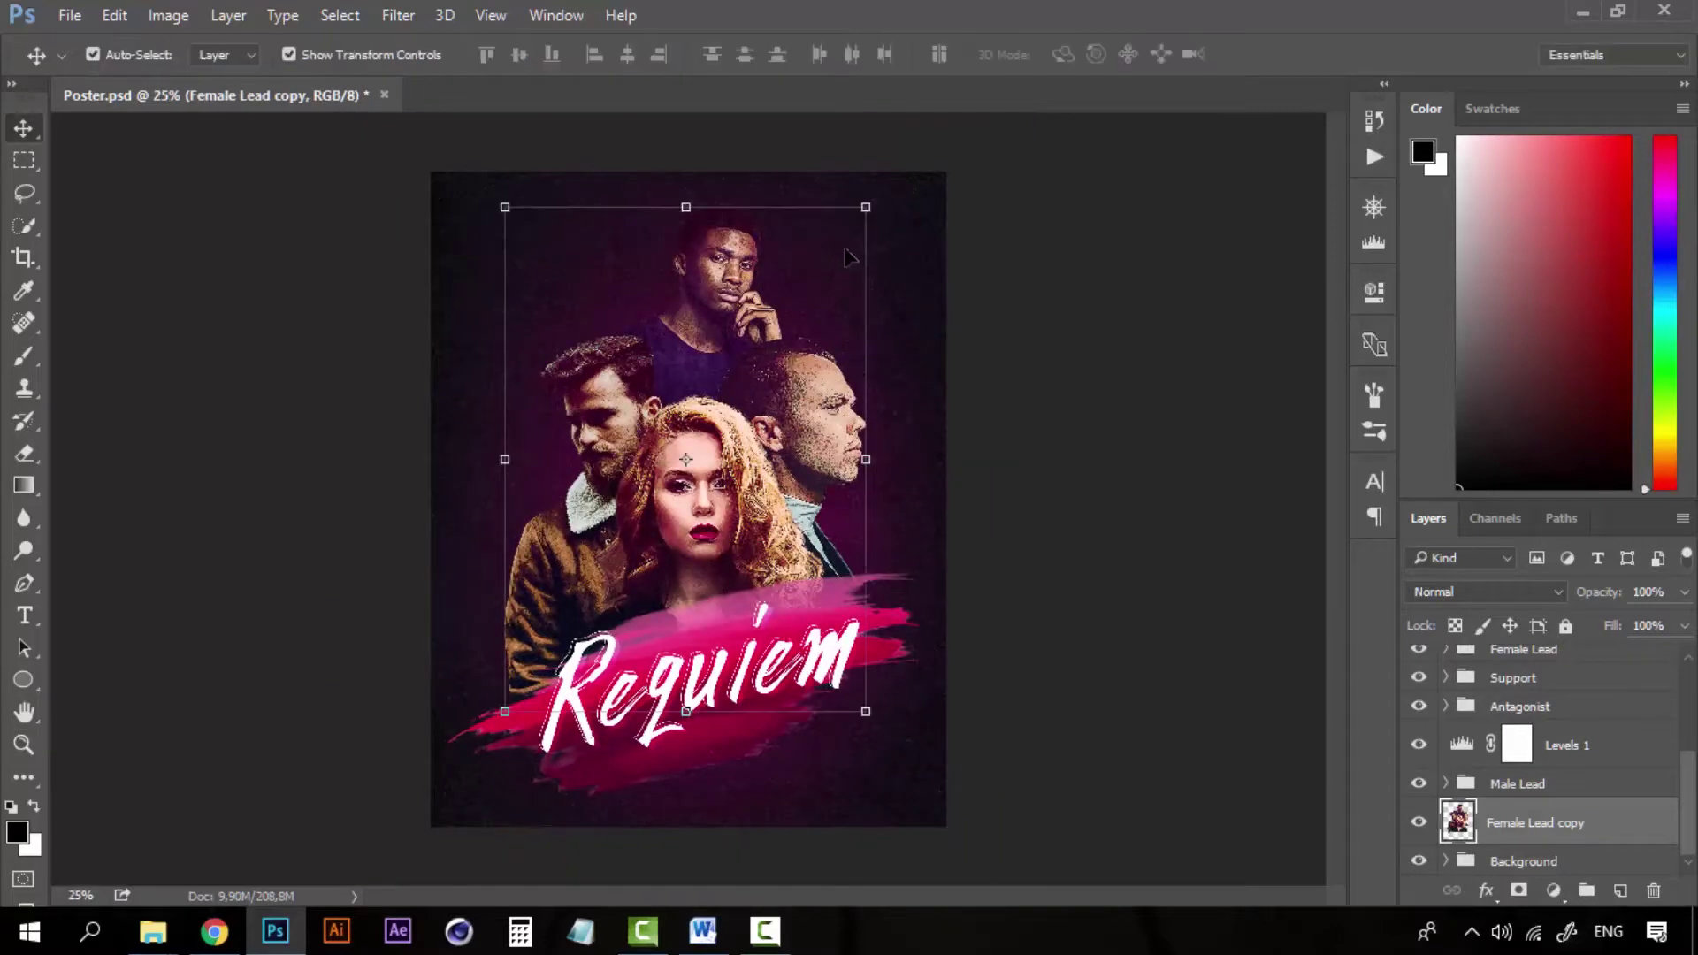
drag(867, 207, 912, 194)
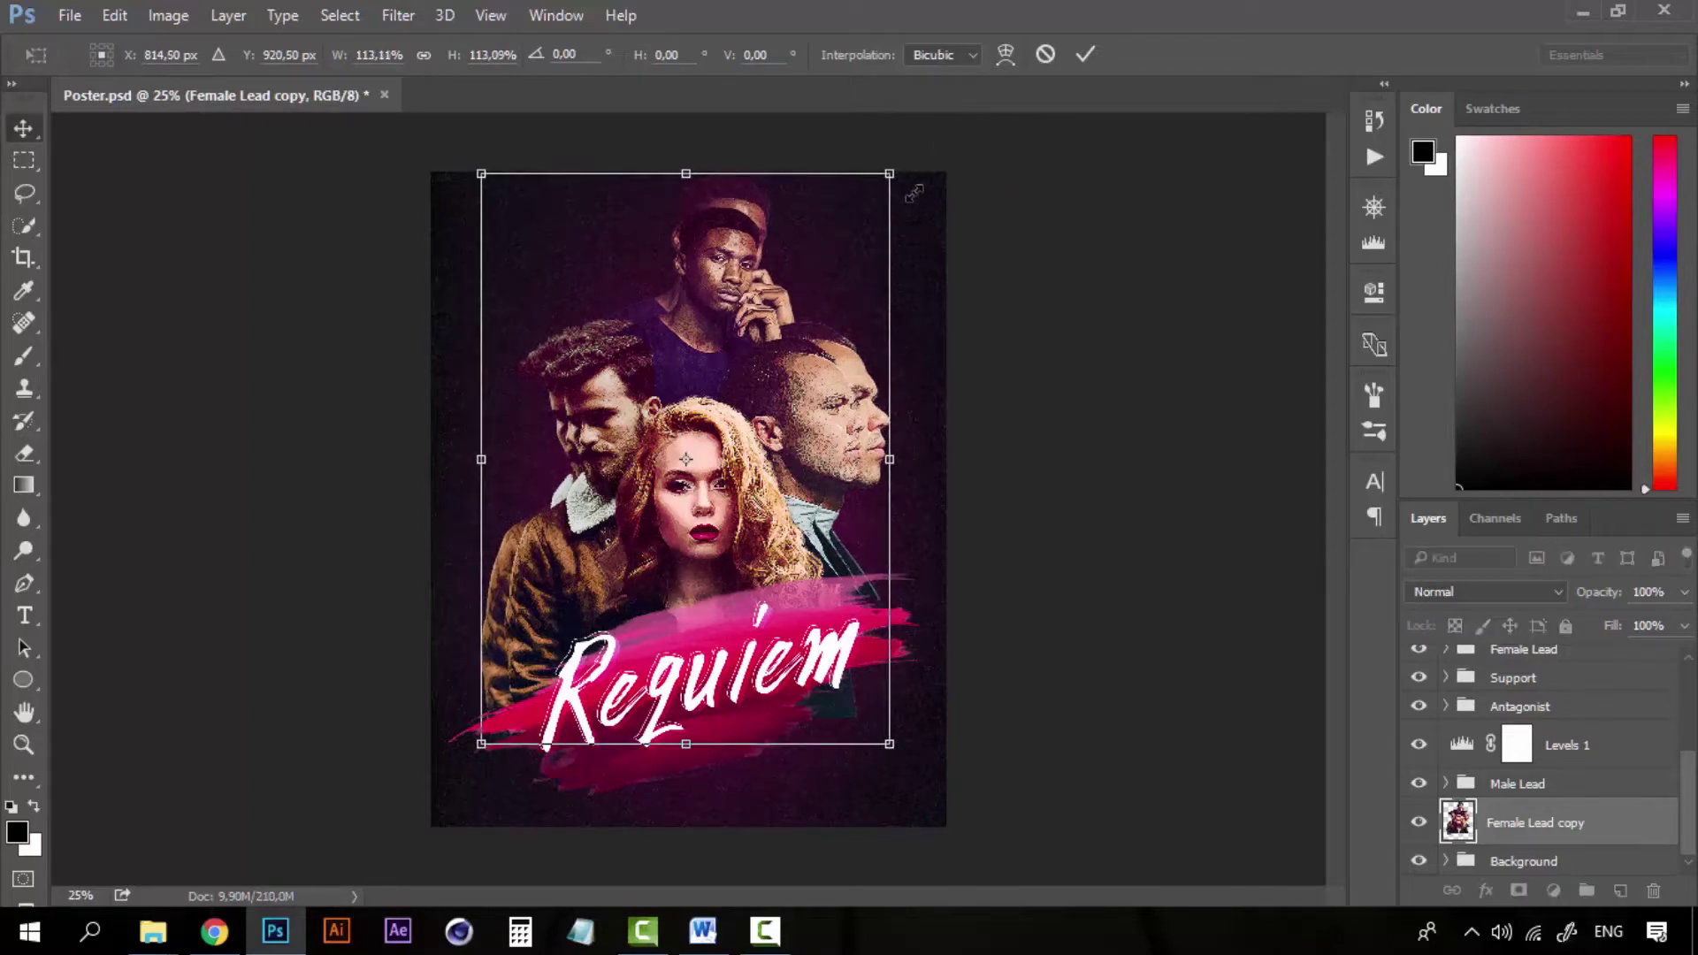
key(Return)
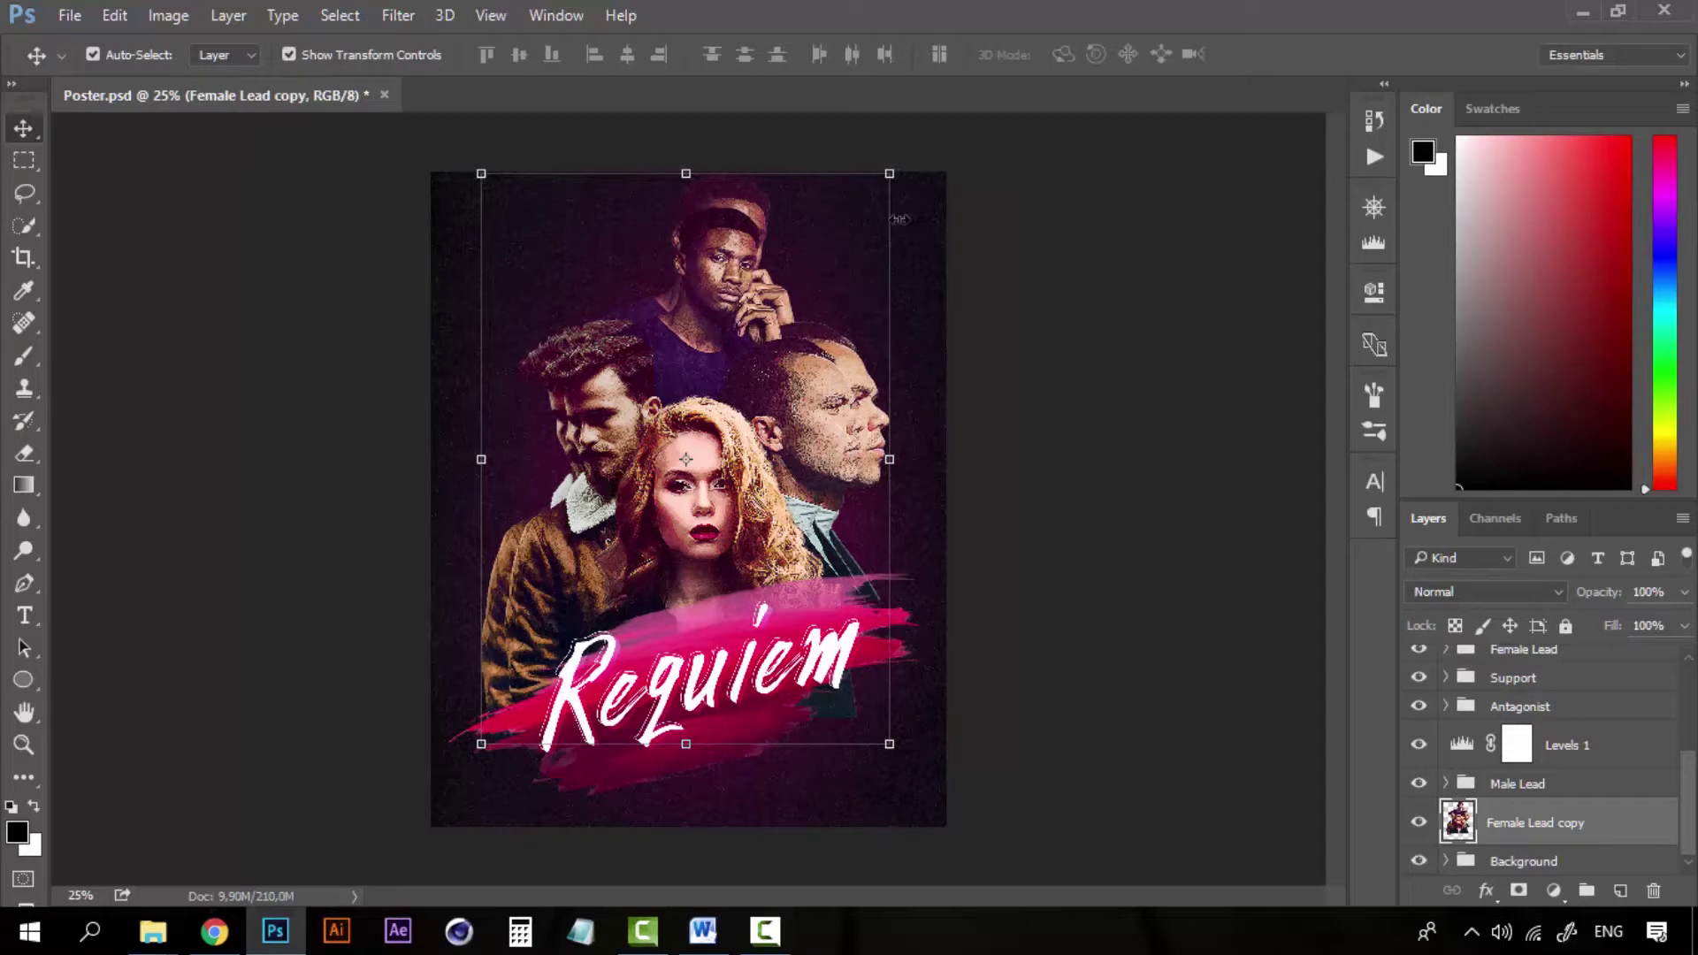
Set the foreground color to the title brush stroke's pink, e41153, by sampling it from the poster.
click(17, 831)
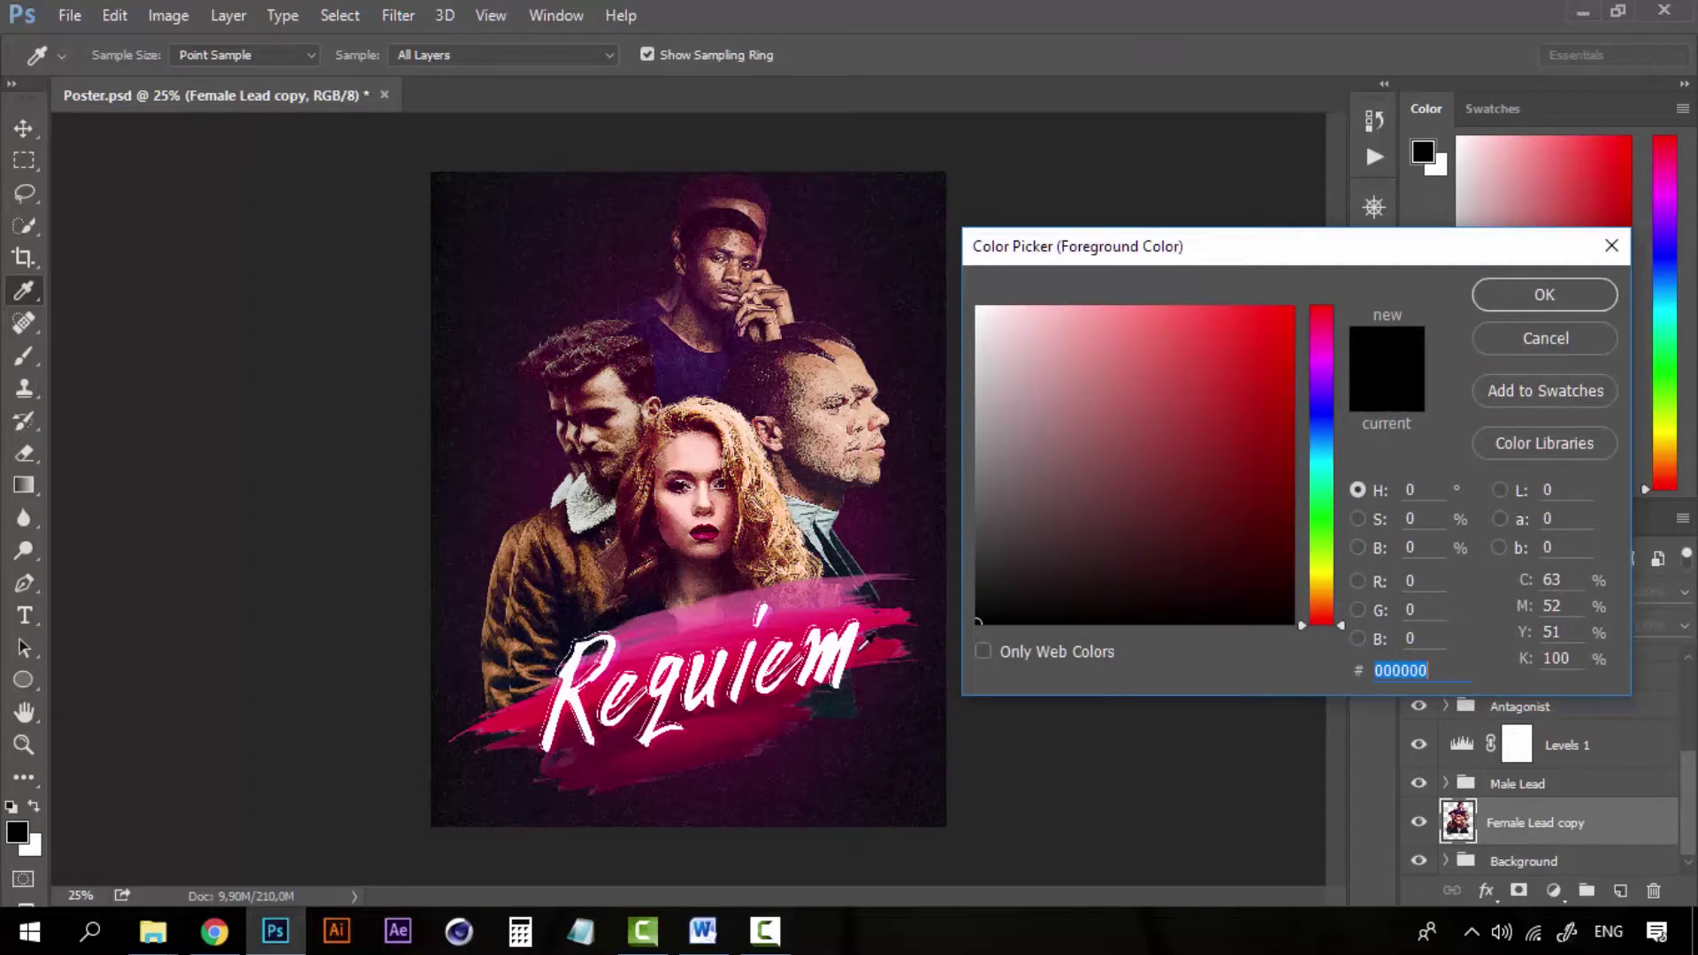
click(795, 621)
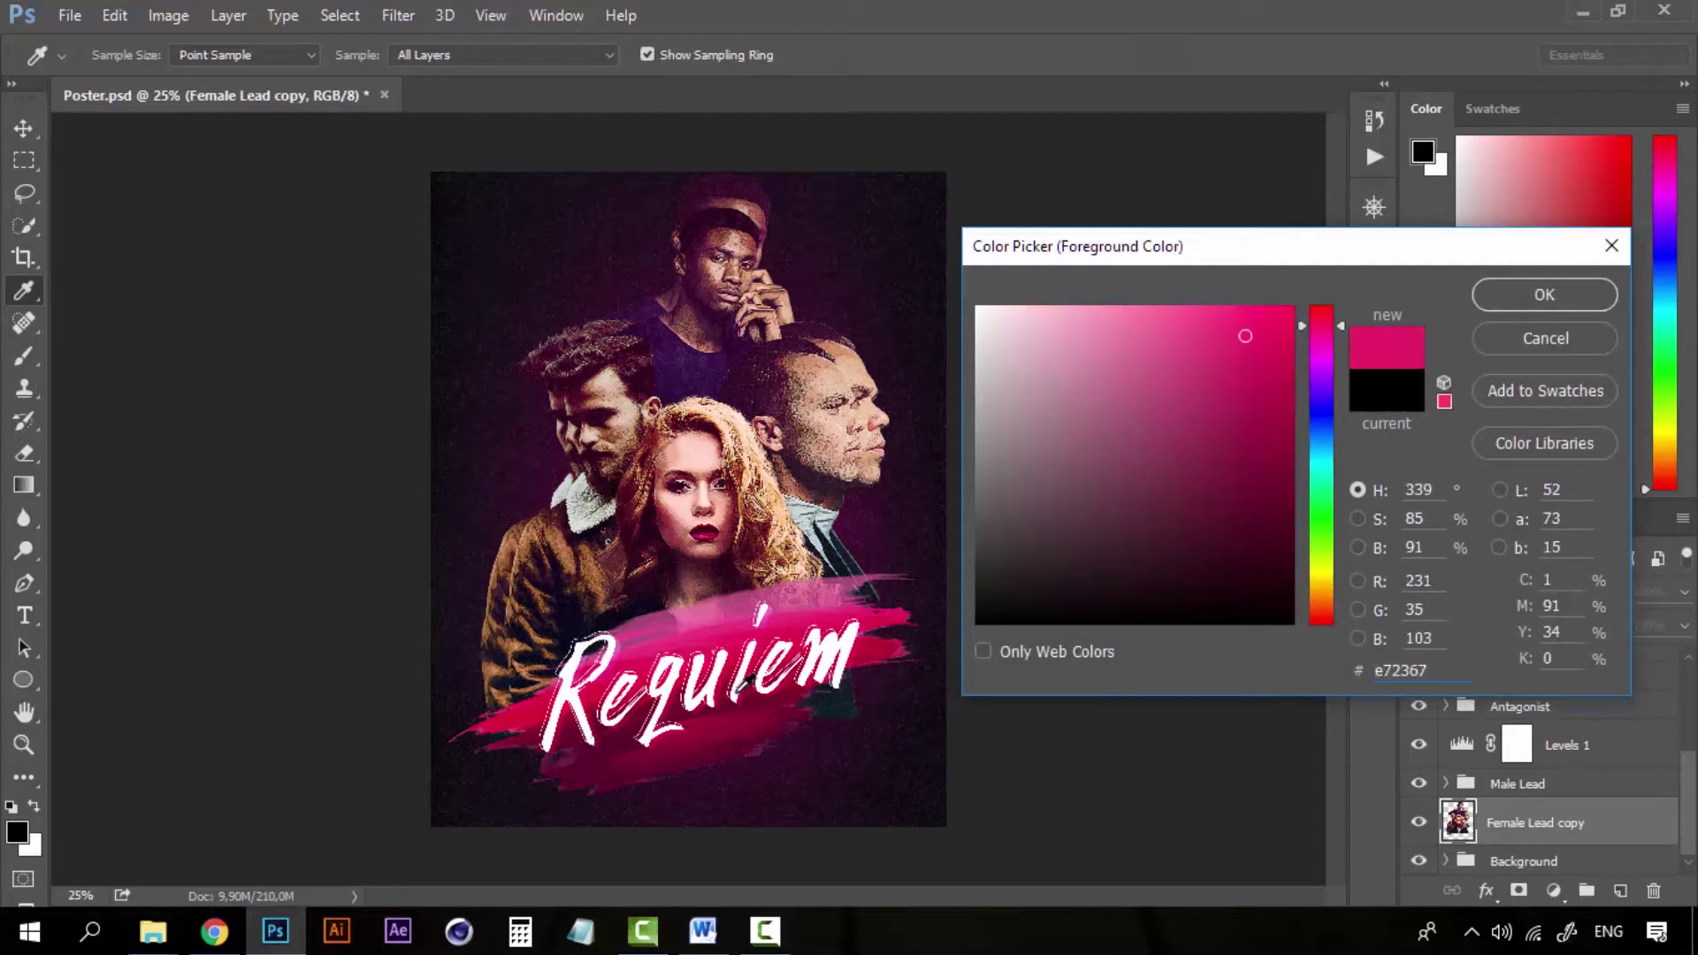
click(741, 637)
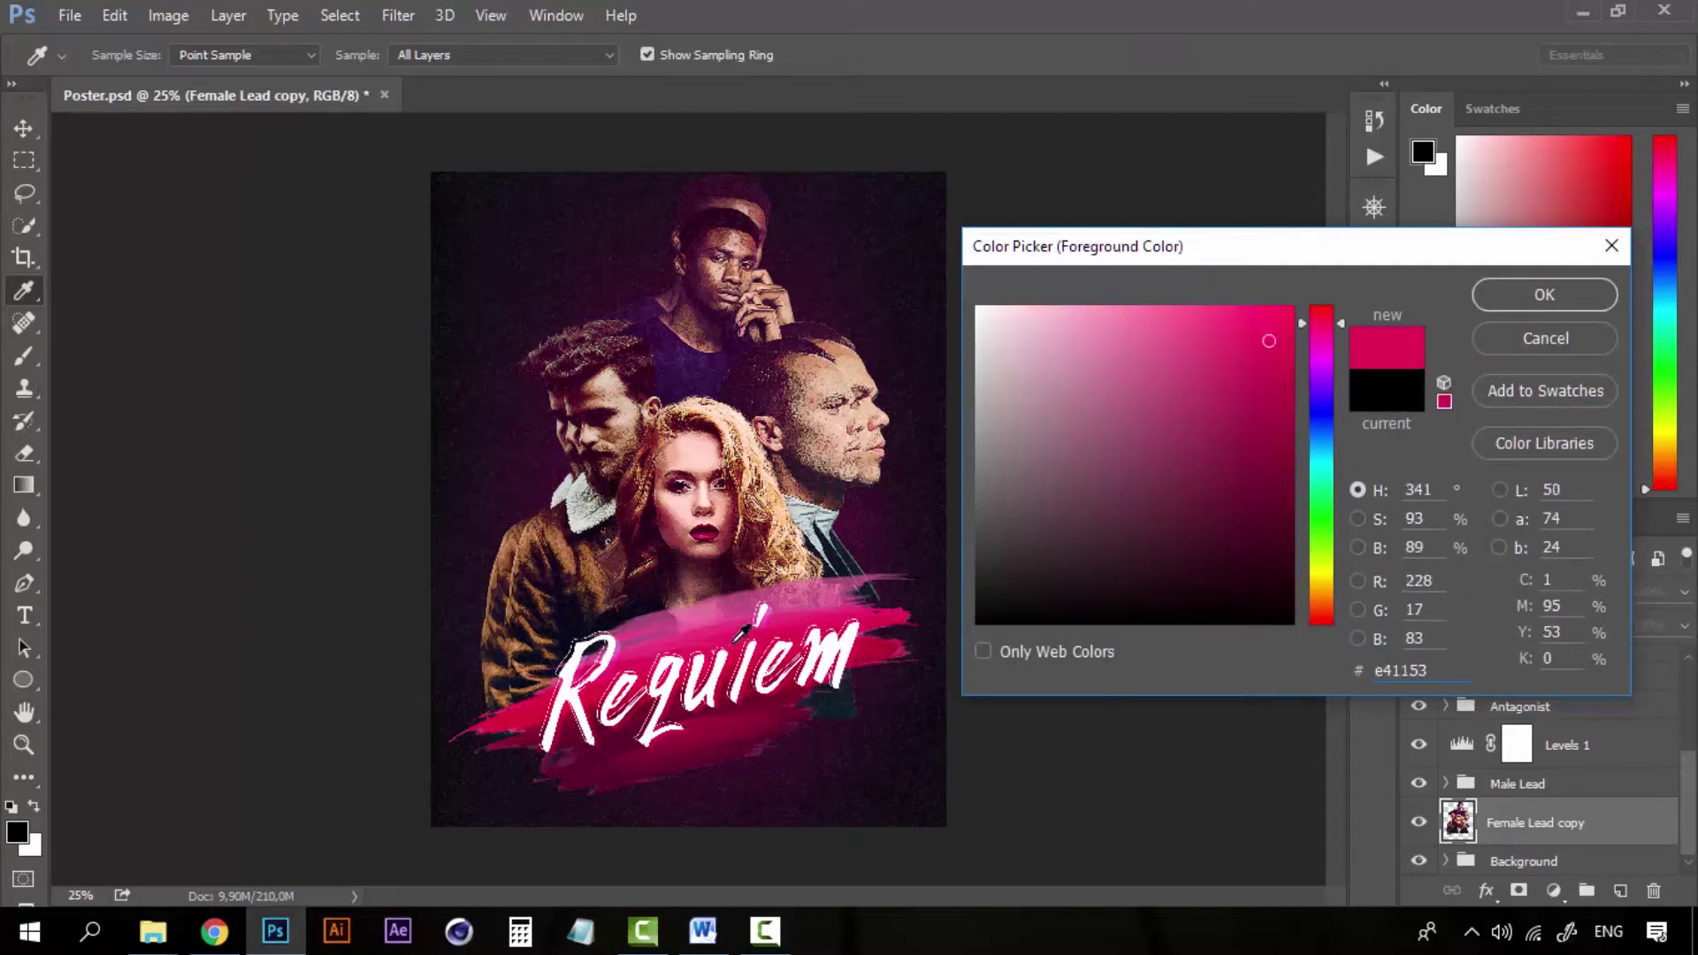
click(1543, 295)
key(v)
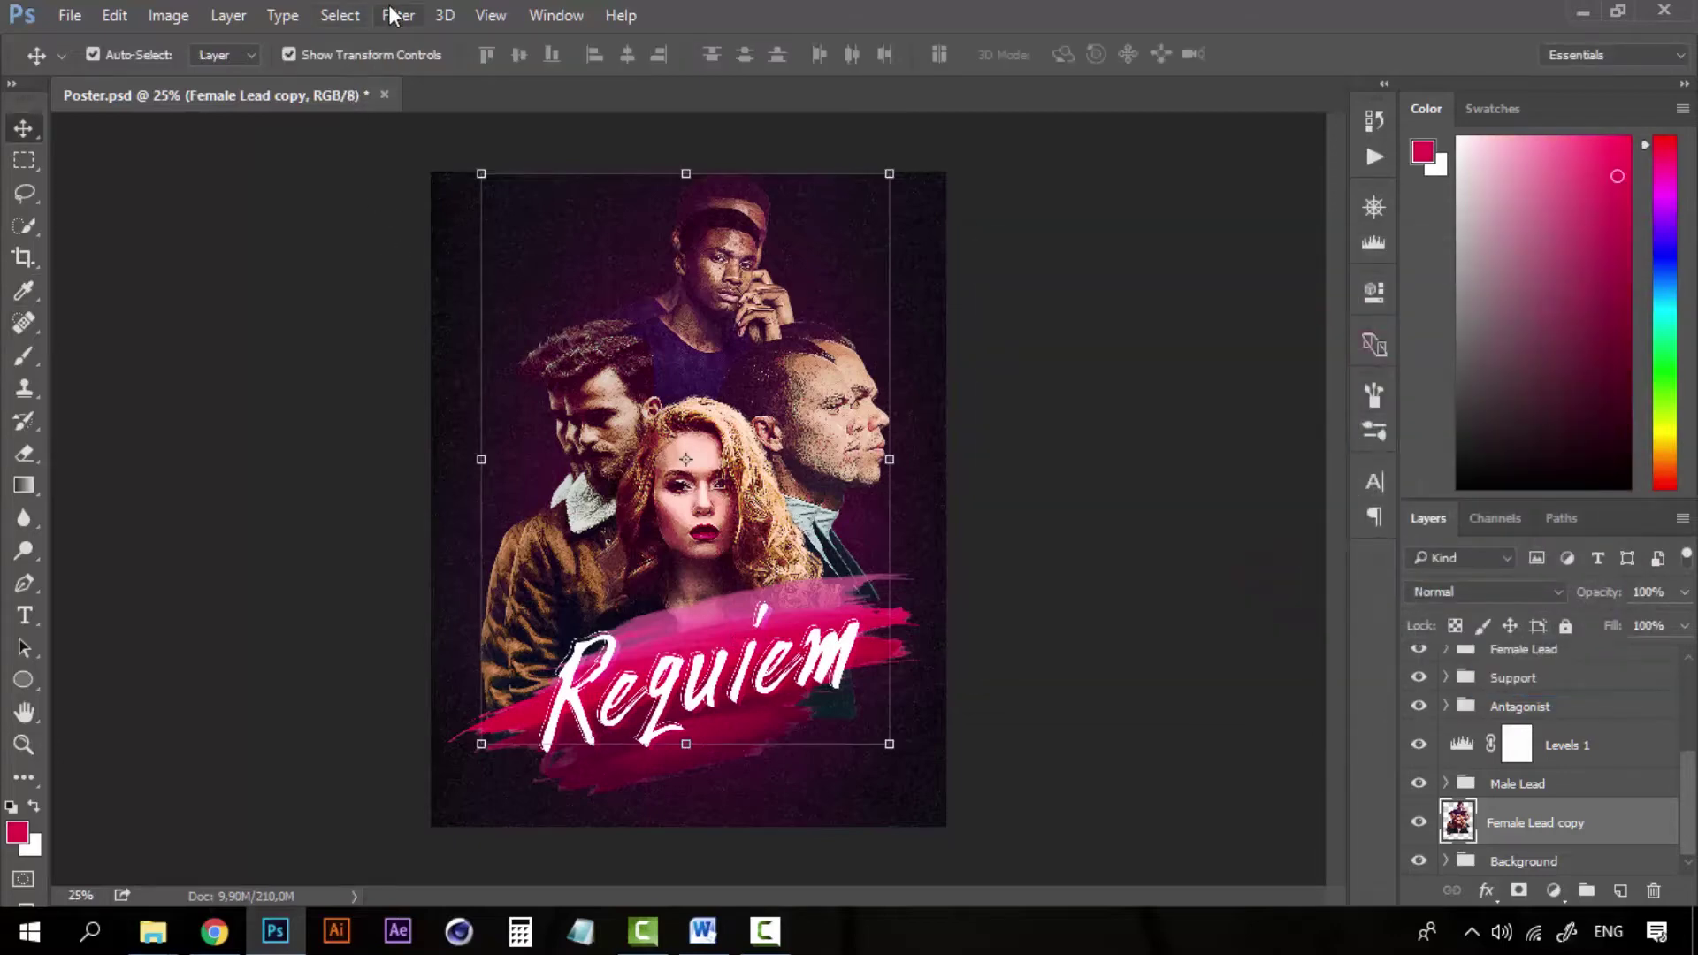
Apply the Stamp filter to the merged figures copy with Light/Dark Balance 1 and Smoothness 13.
click(393, 15)
click(480, 113)
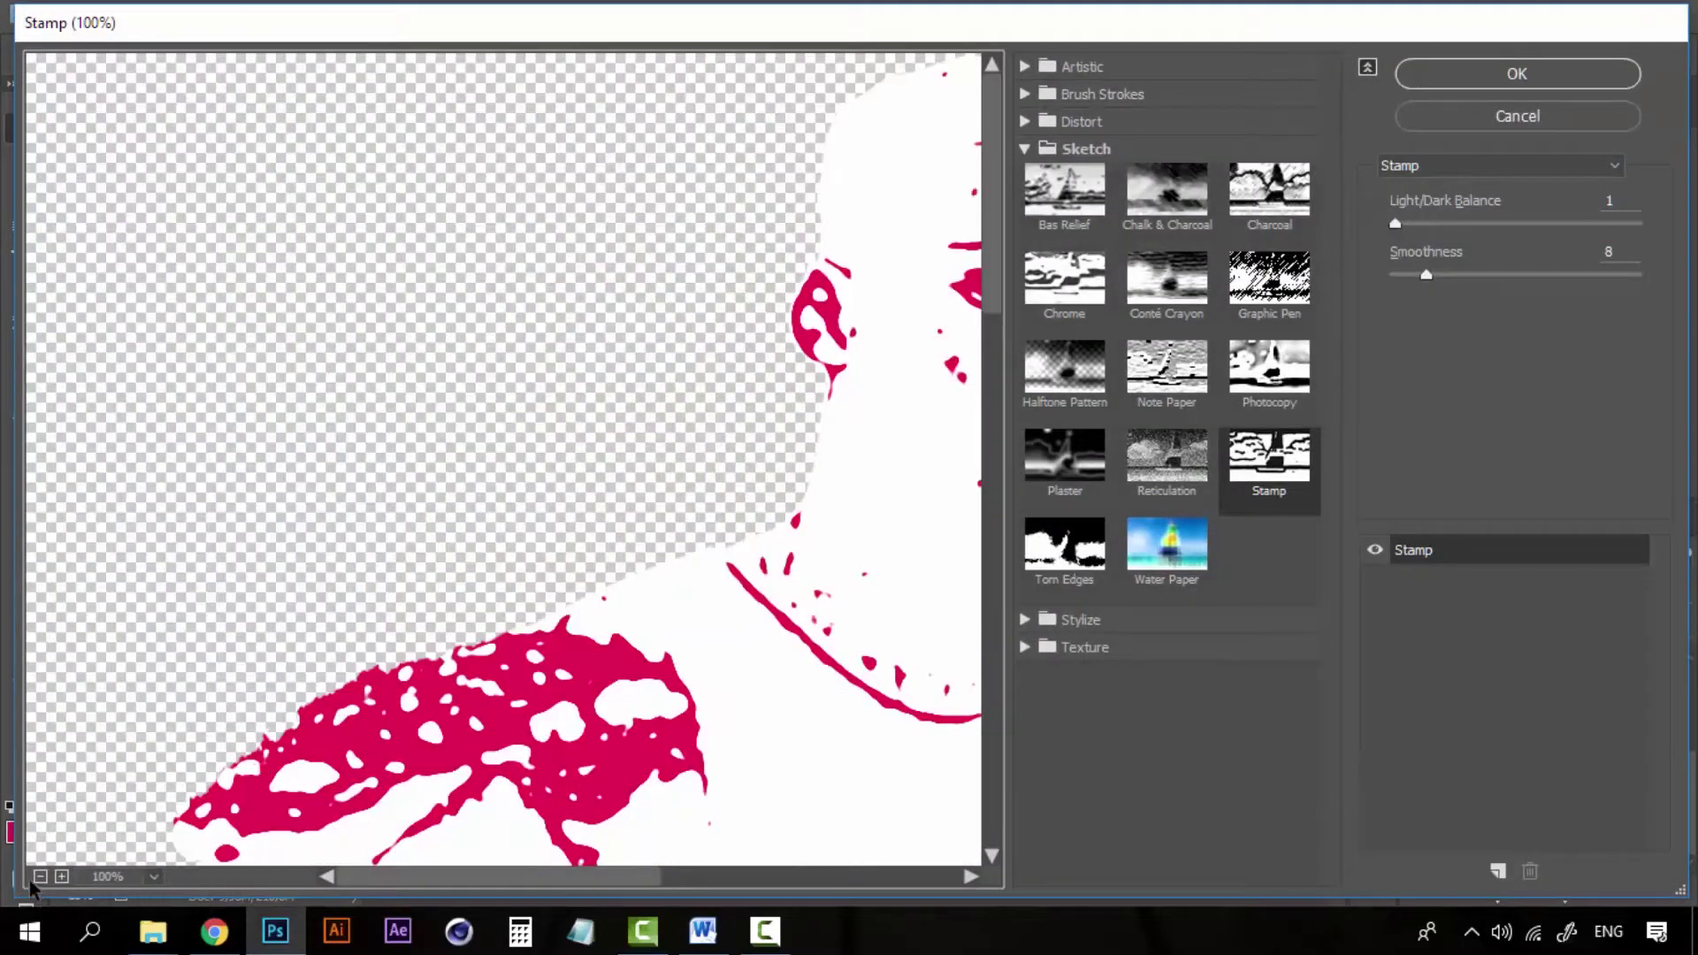
click(39, 876)
click(40, 877)
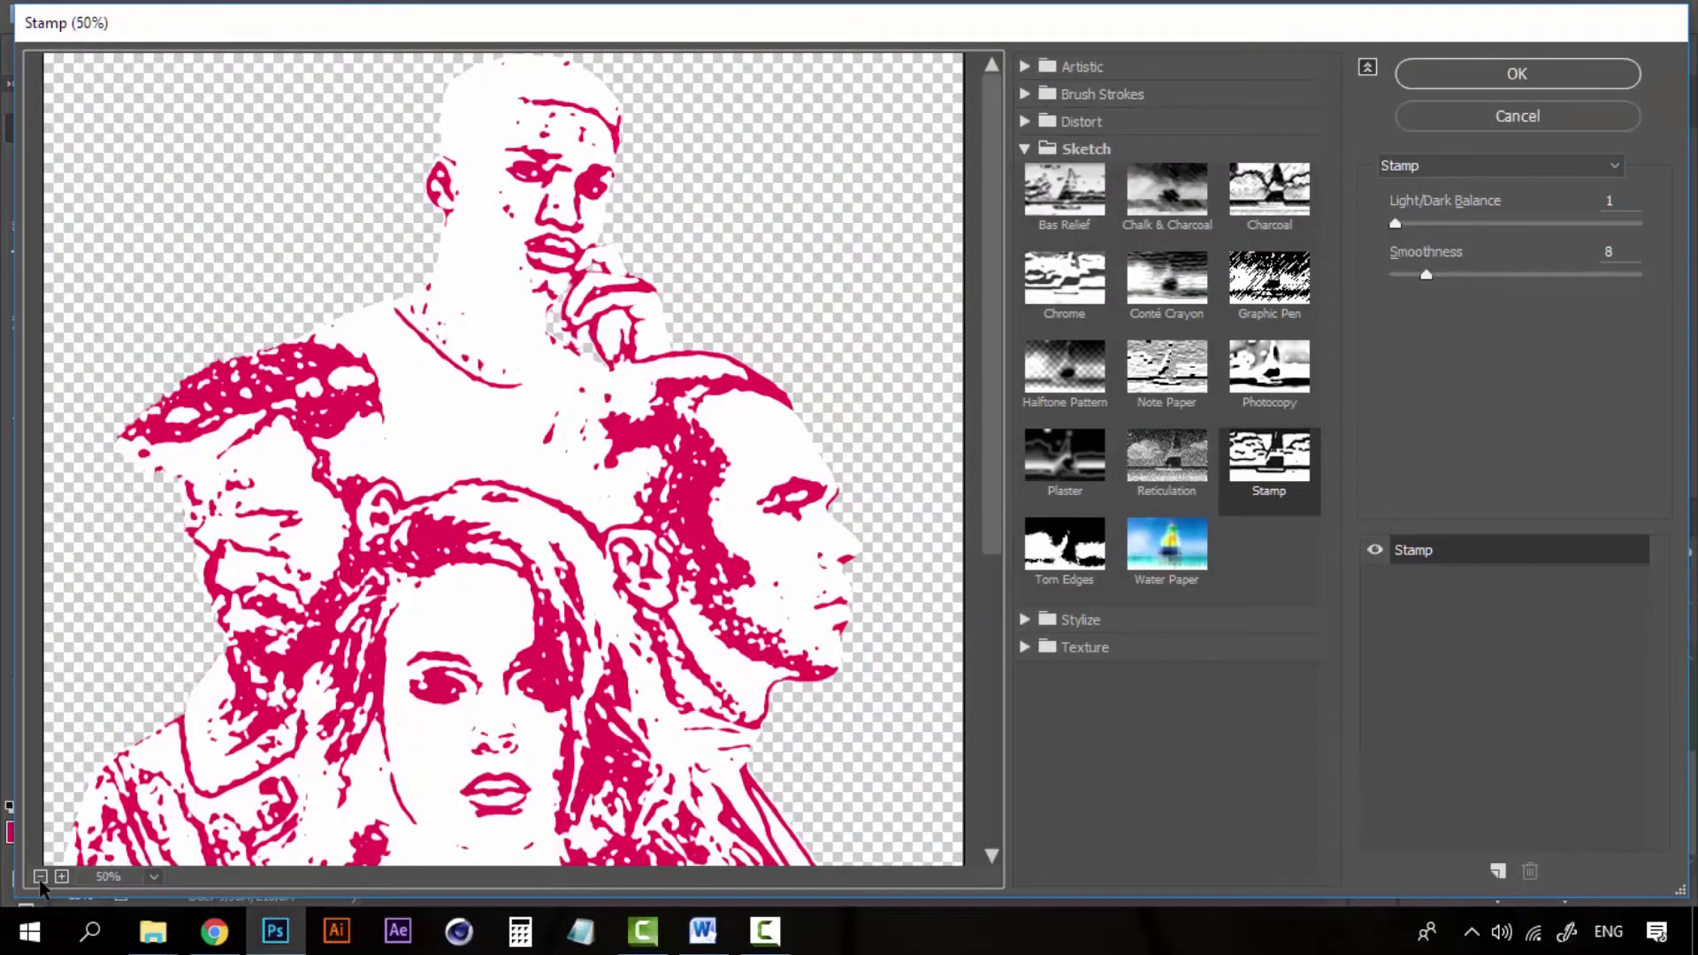
click(40, 877)
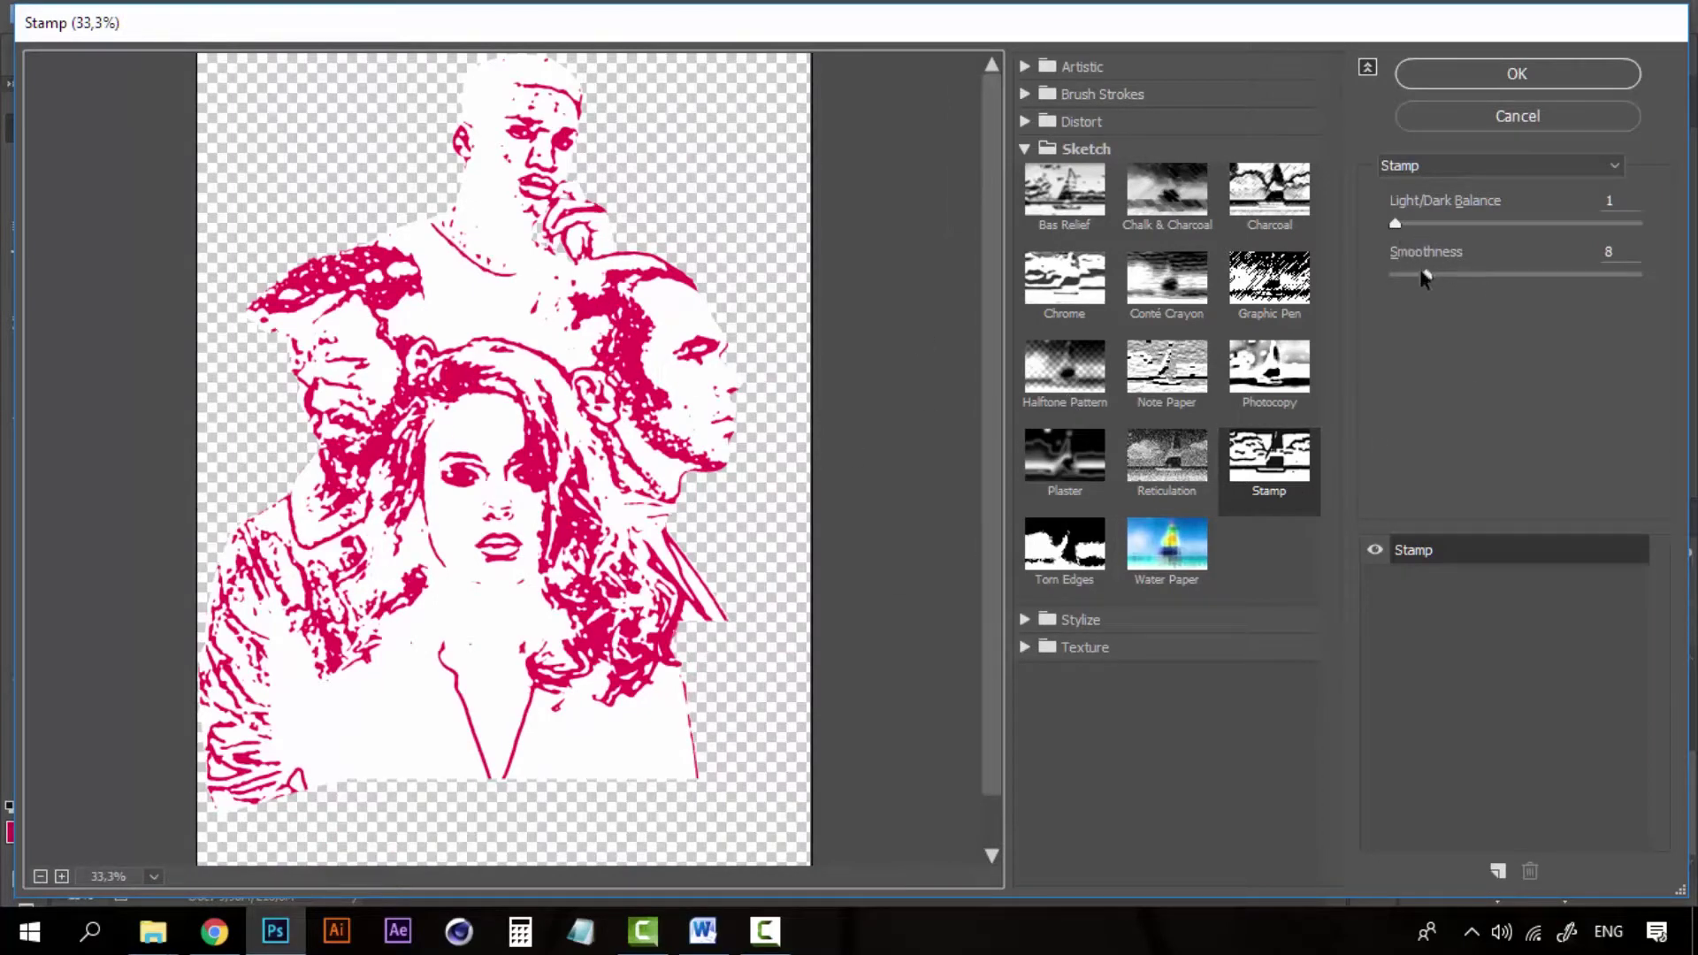
mouse_move(1424, 276)
mouse_down()
mouse_move(1490, 277)
mouse_move(1448, 279)
mouse_up()
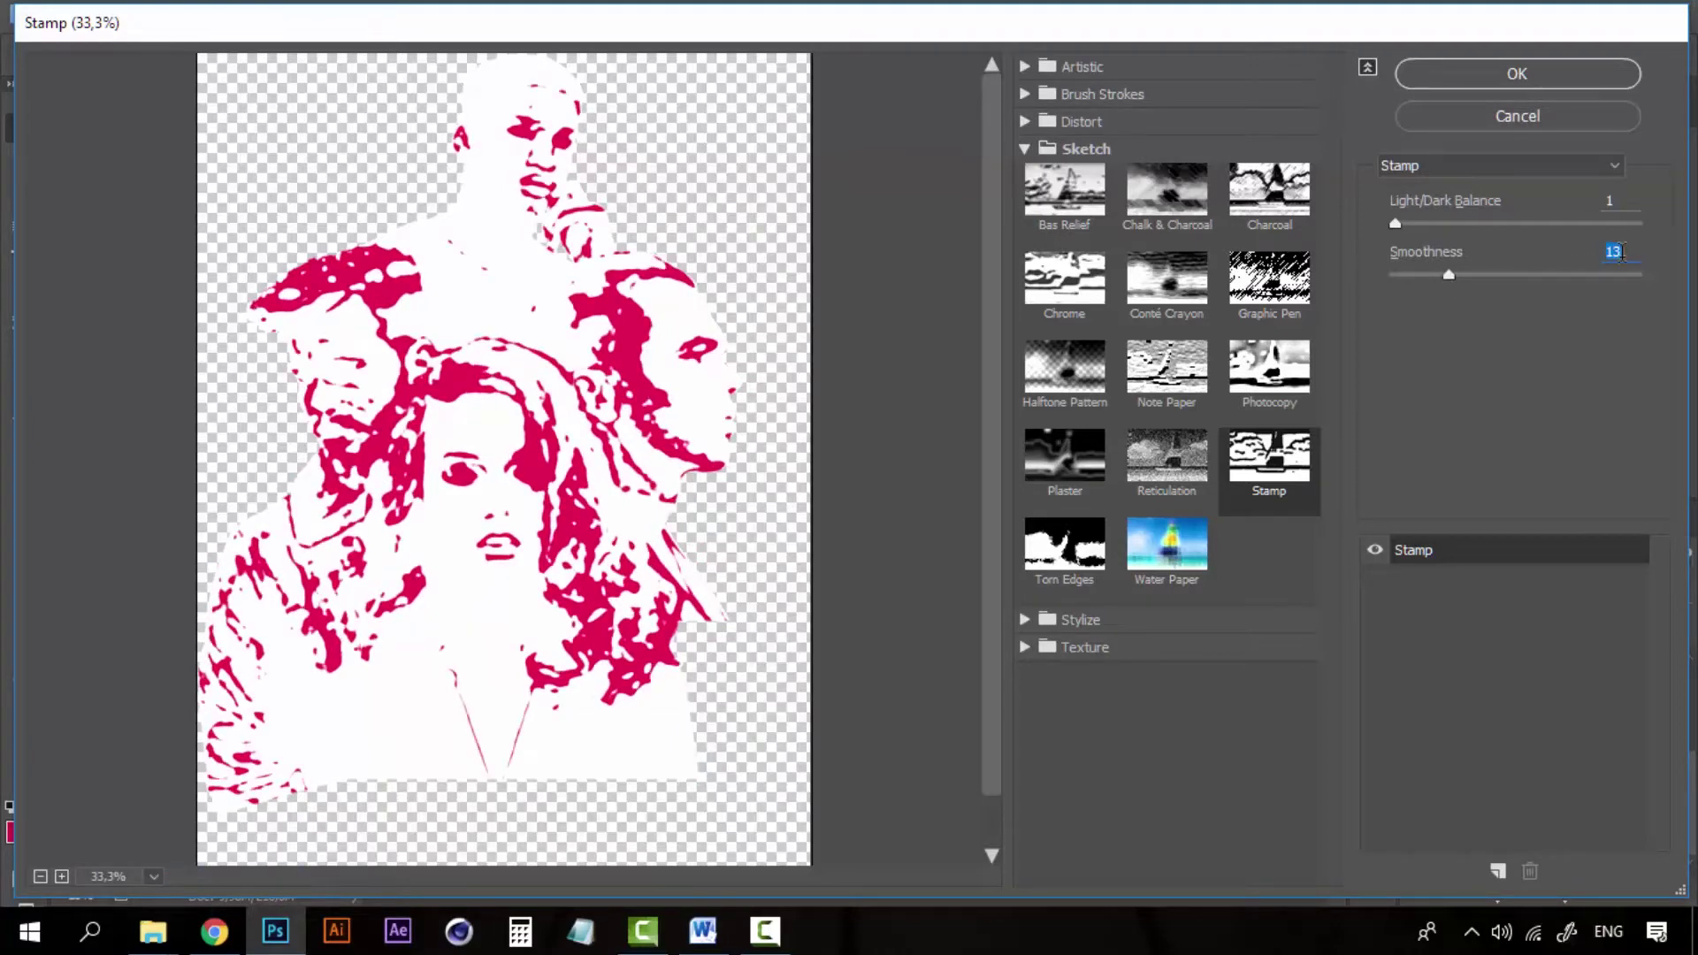
click(1540, 78)
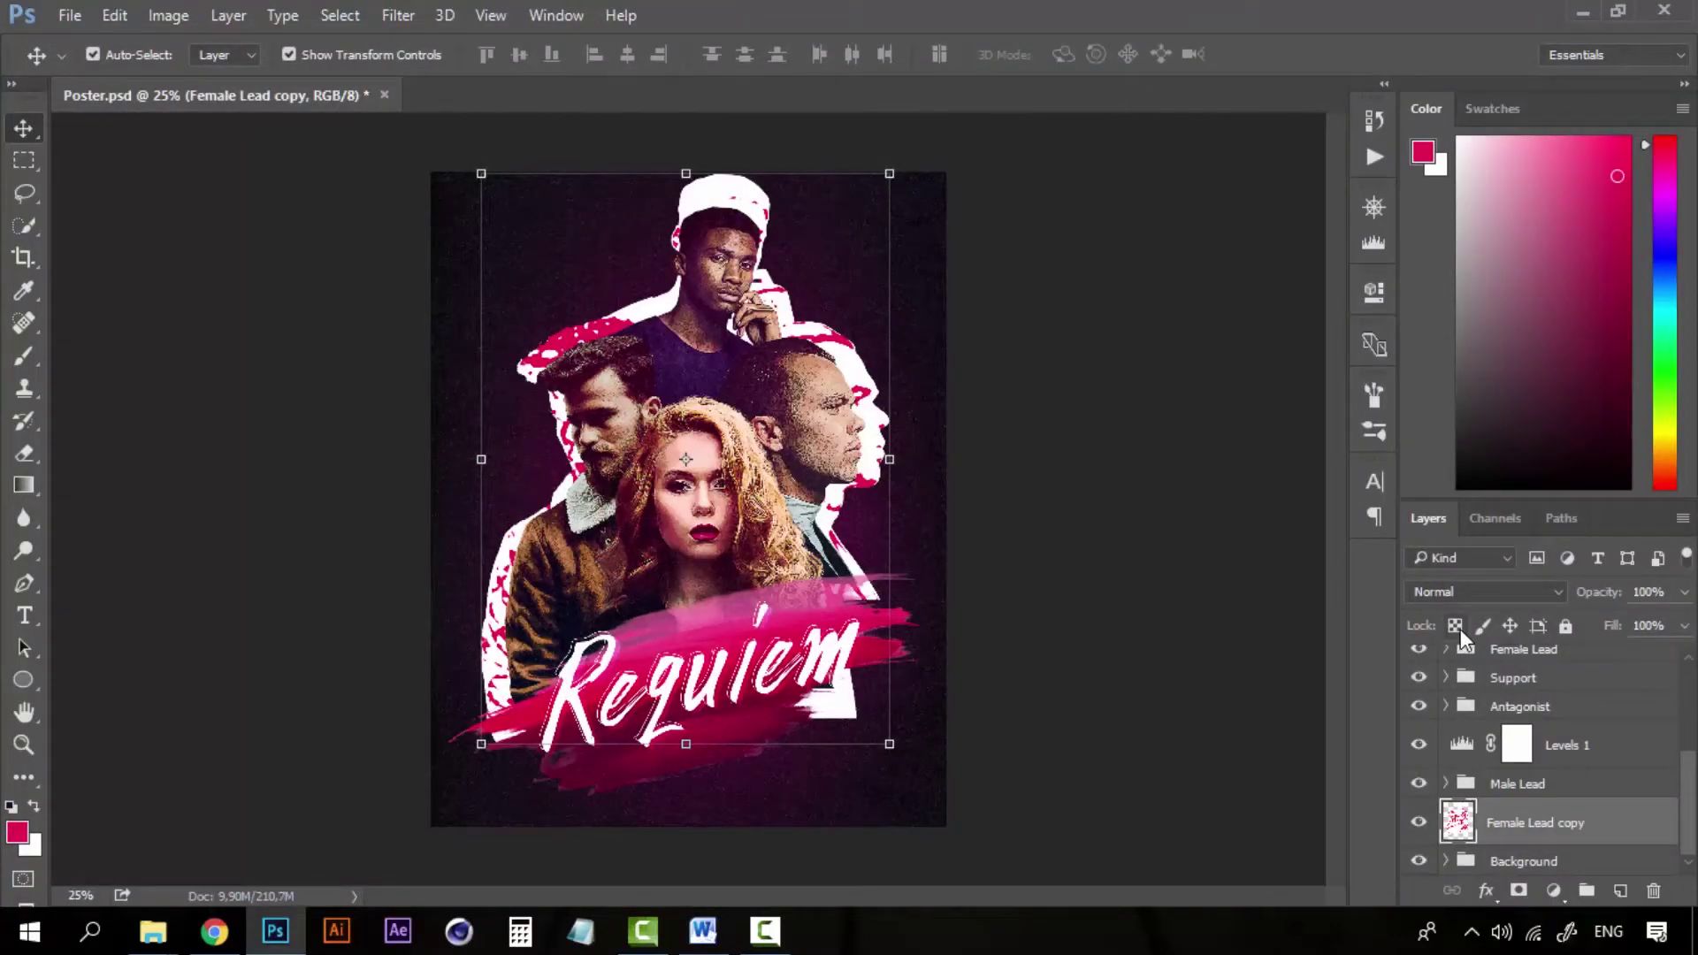
Set the blending mode of the stamped figures layer above the Background group to Multiply.
click(1570, 789)
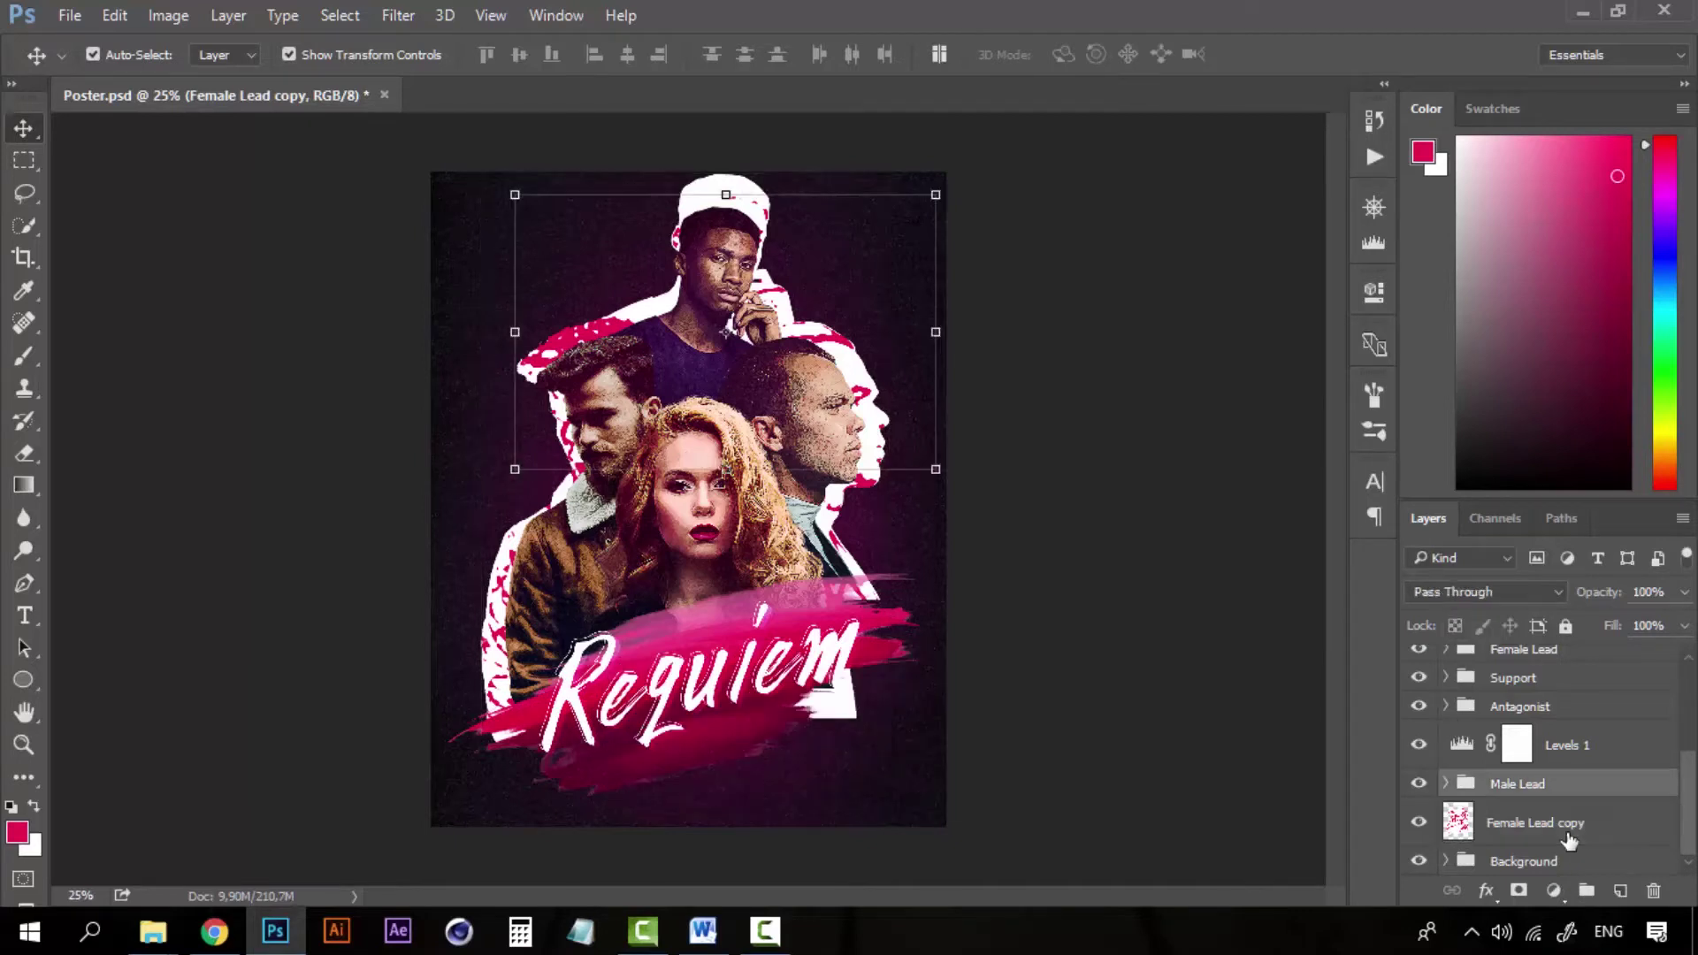
click(1569, 838)
click(1515, 586)
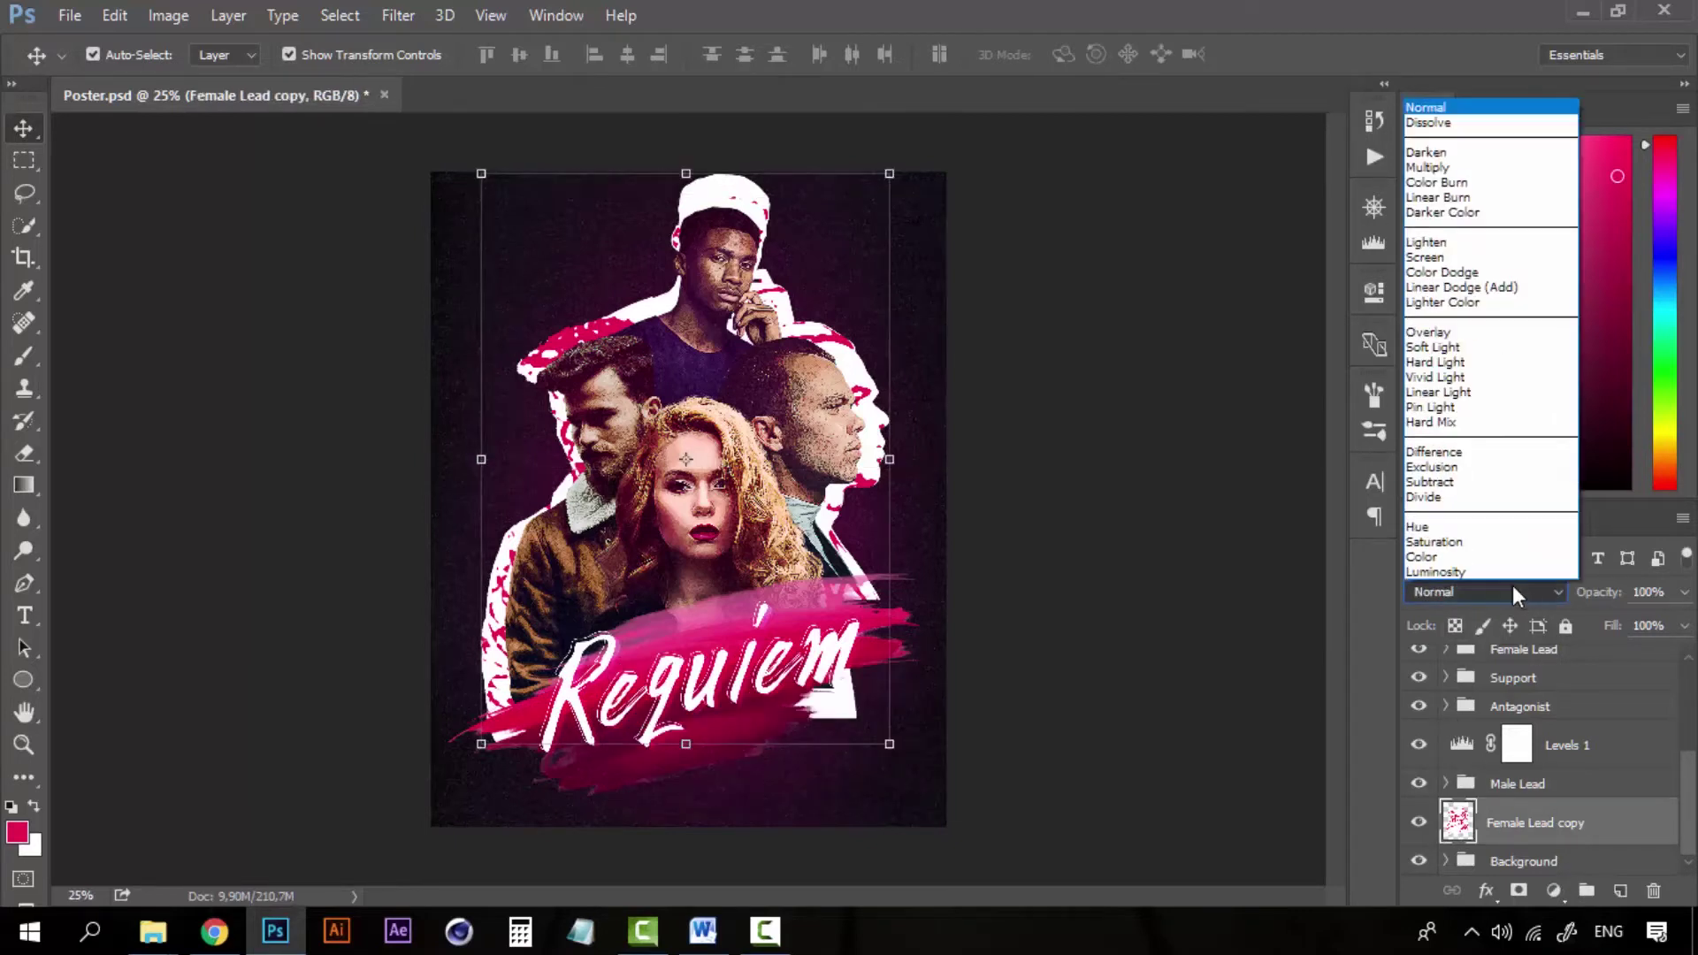
click(1479, 167)
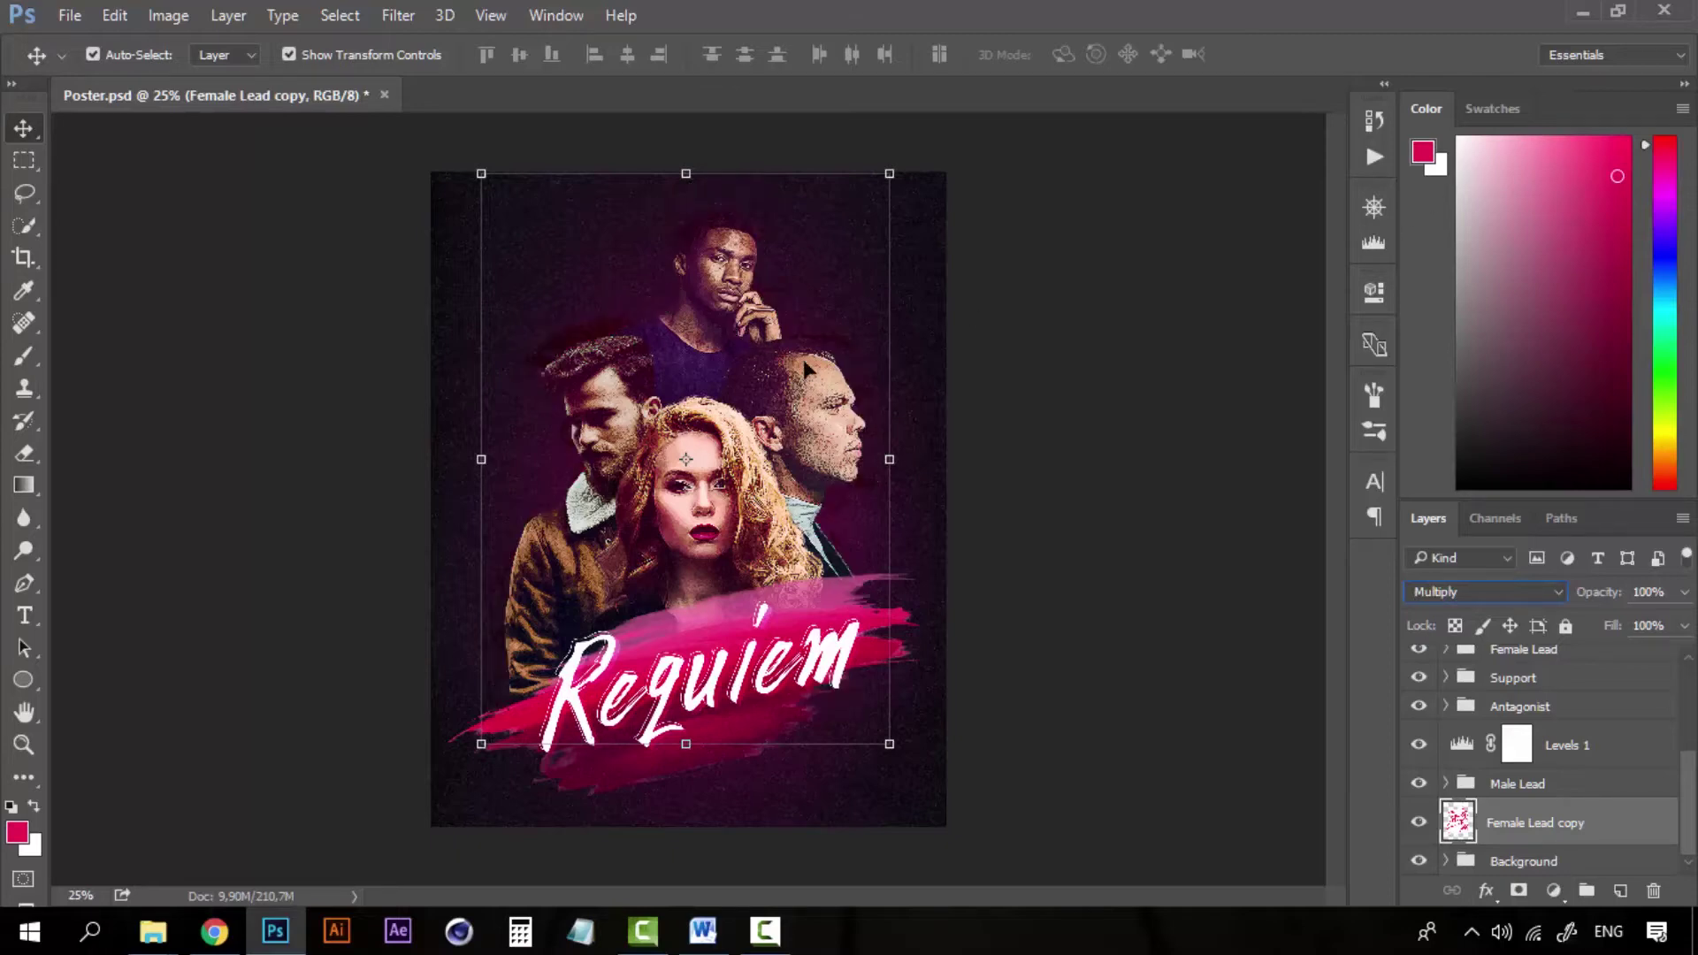
Examine the stamped outlines around the figures up close and across the whole poster.
click(822, 380)
key(z)
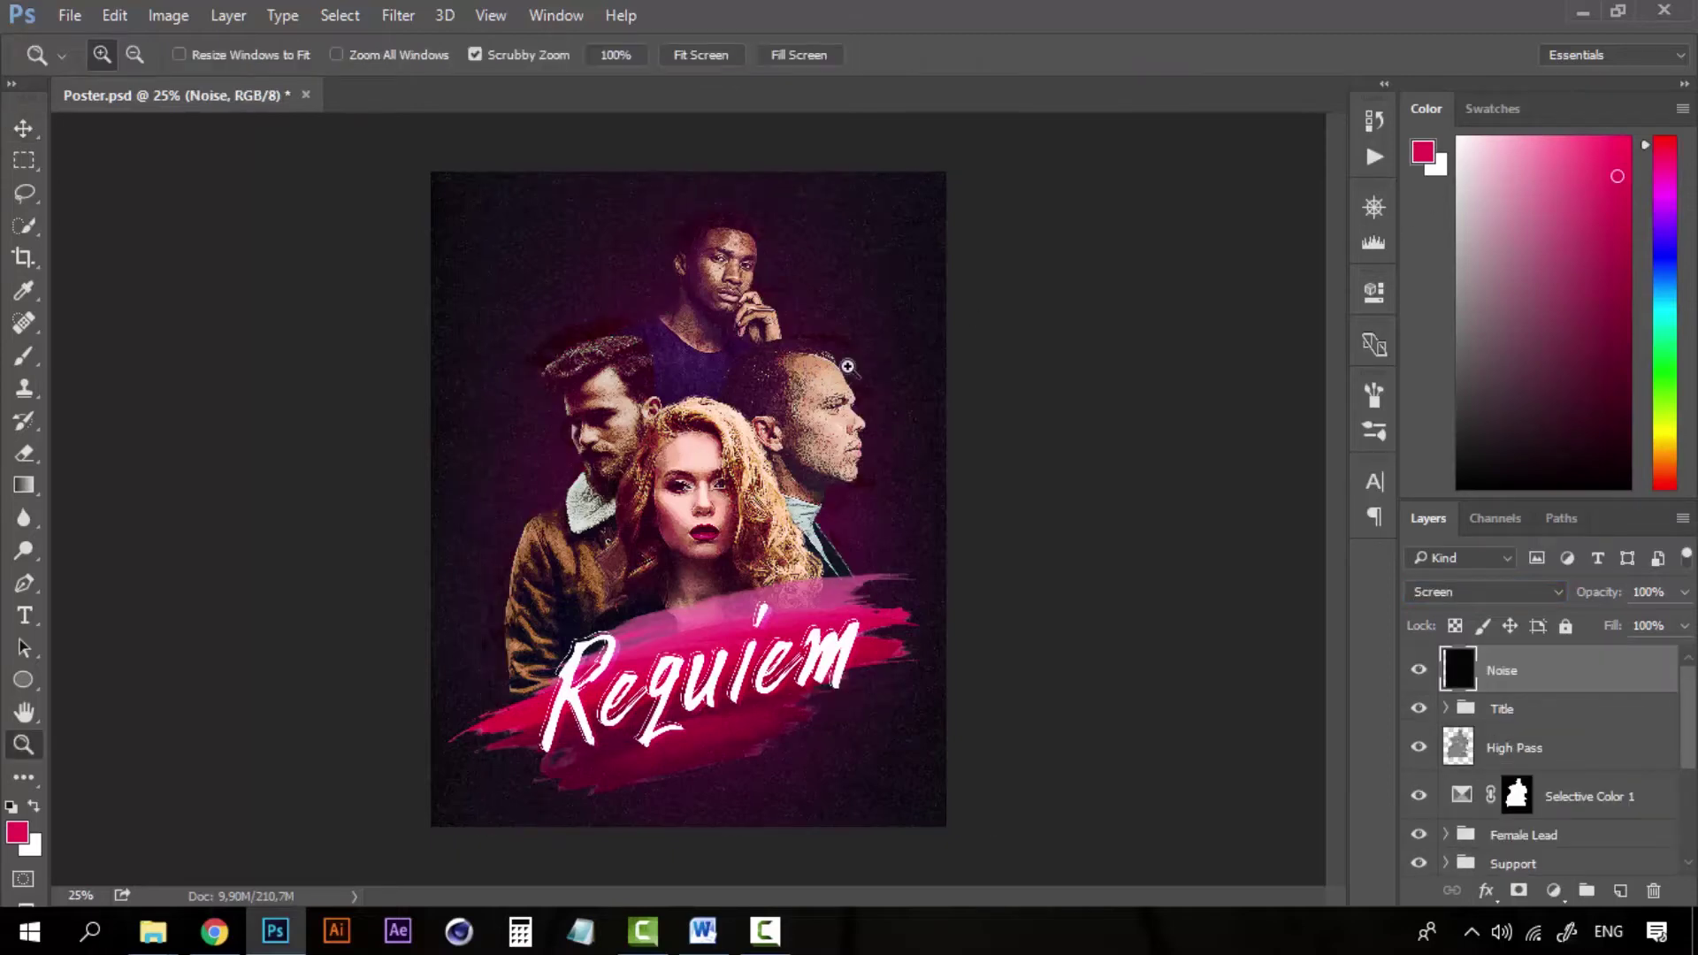
click(847, 366)
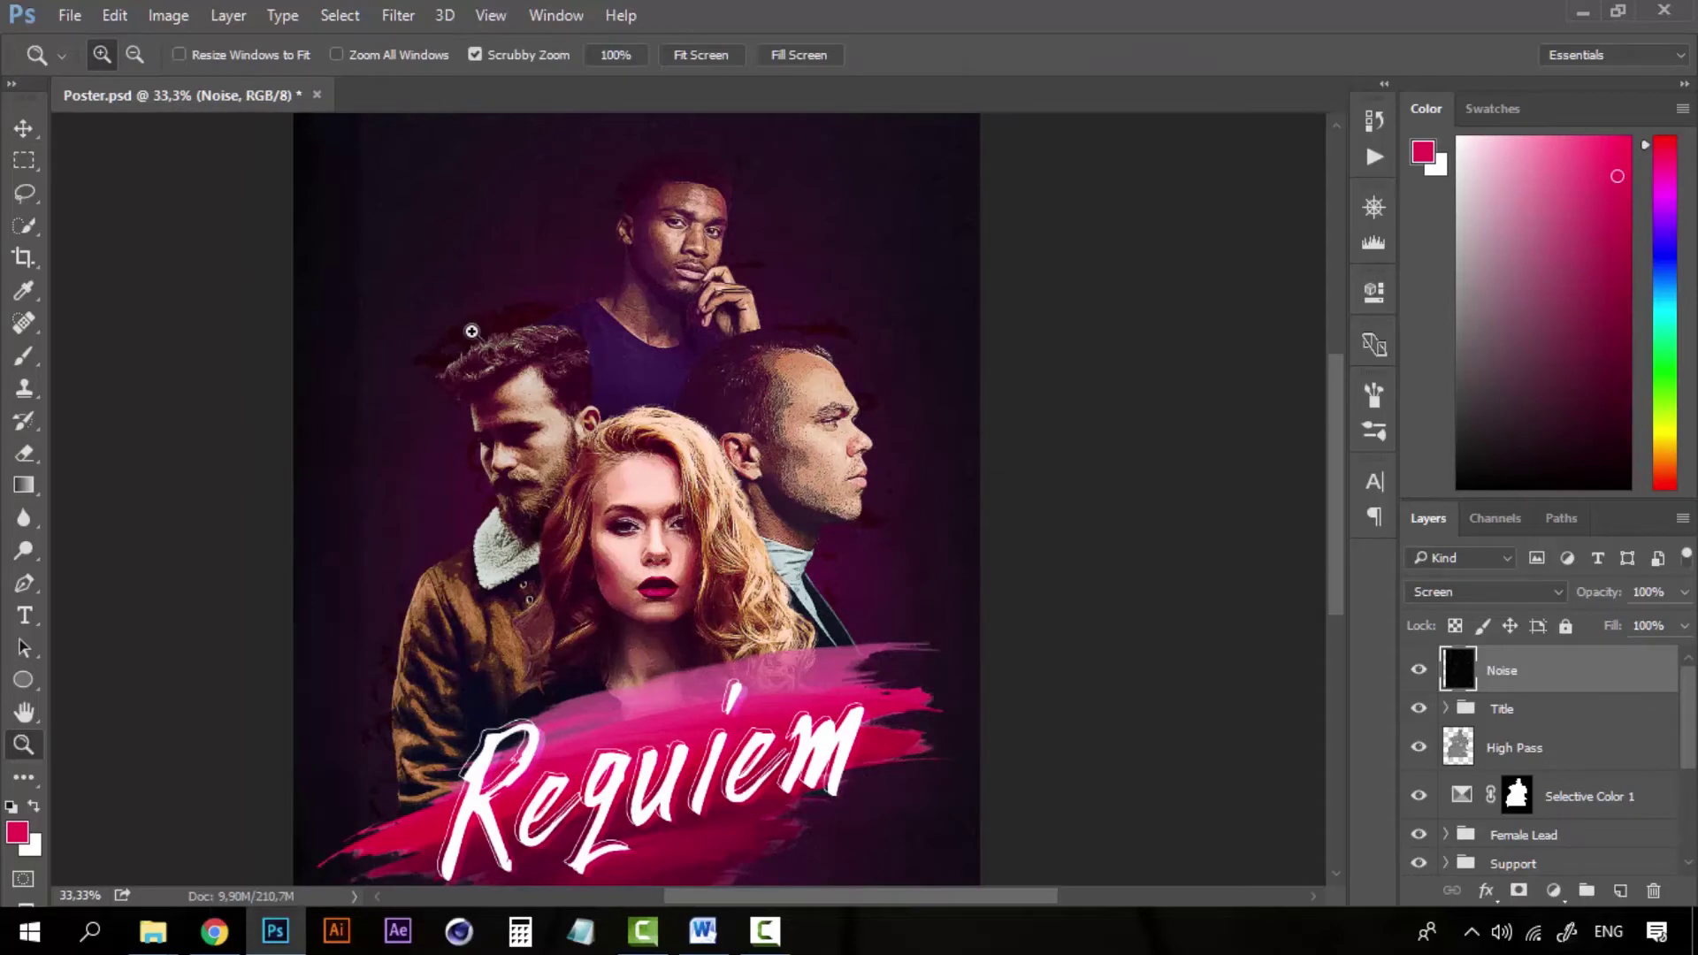
alt+click(679, 527)
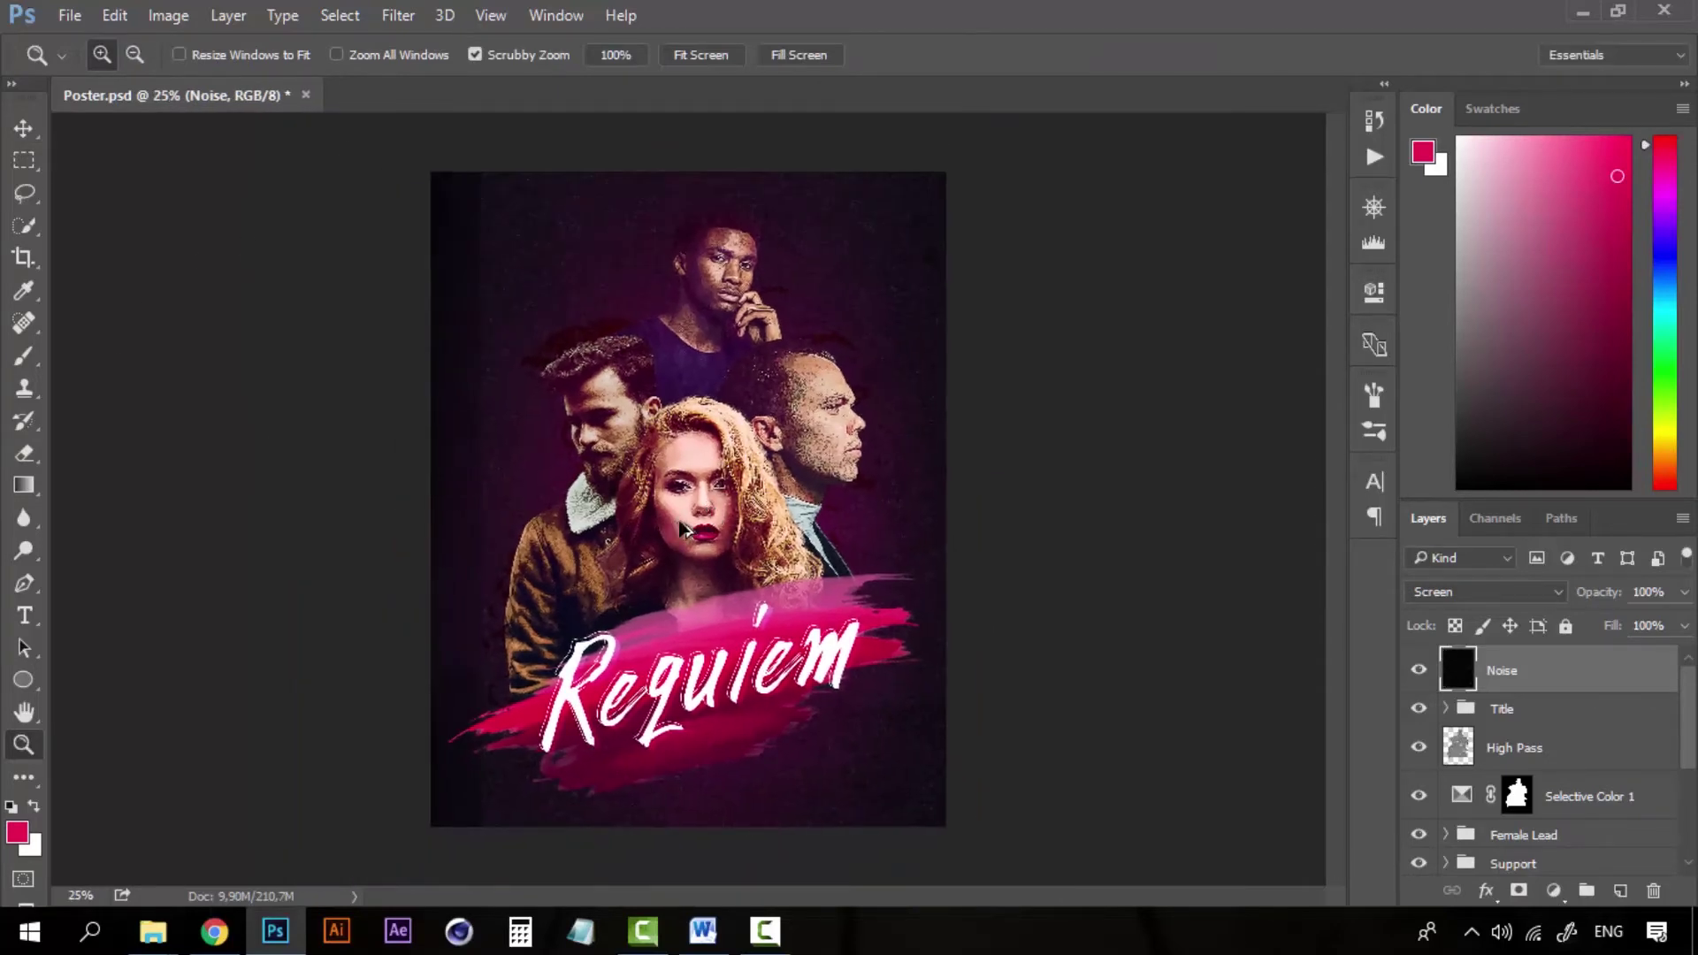
click(728, 362)
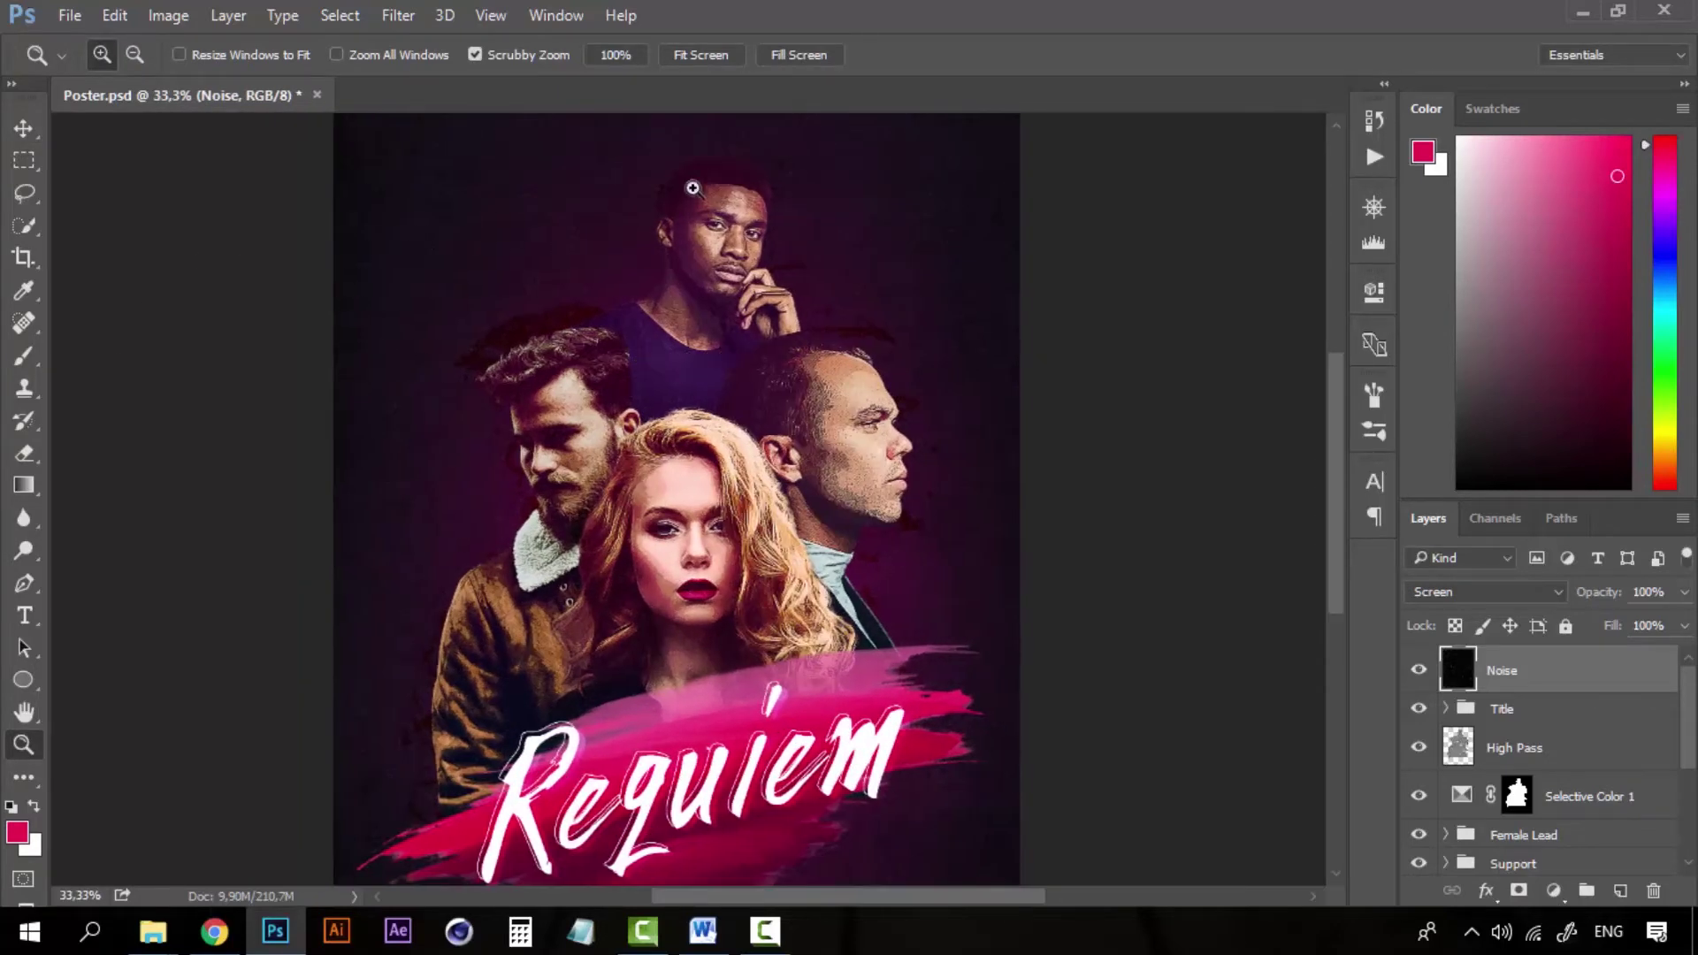
alt+click(734, 477)
Deselect all layers and switch to a full-screen view to examine the finished poster.
key(v)
click(1180, 482)
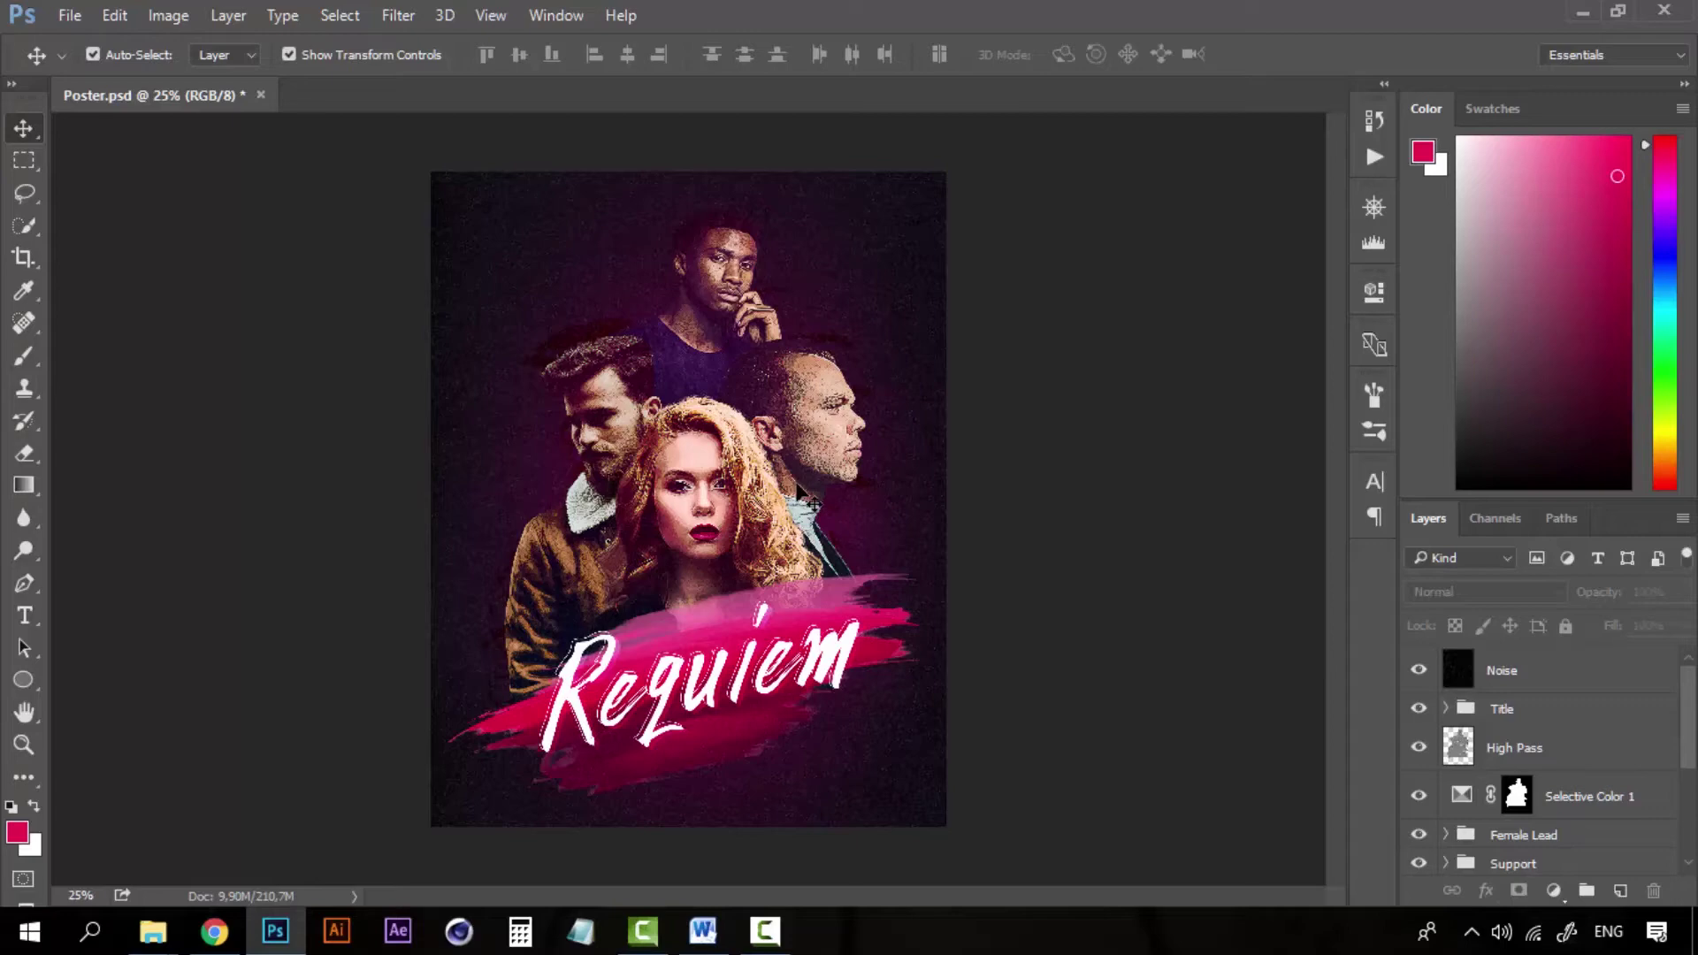
key(f)
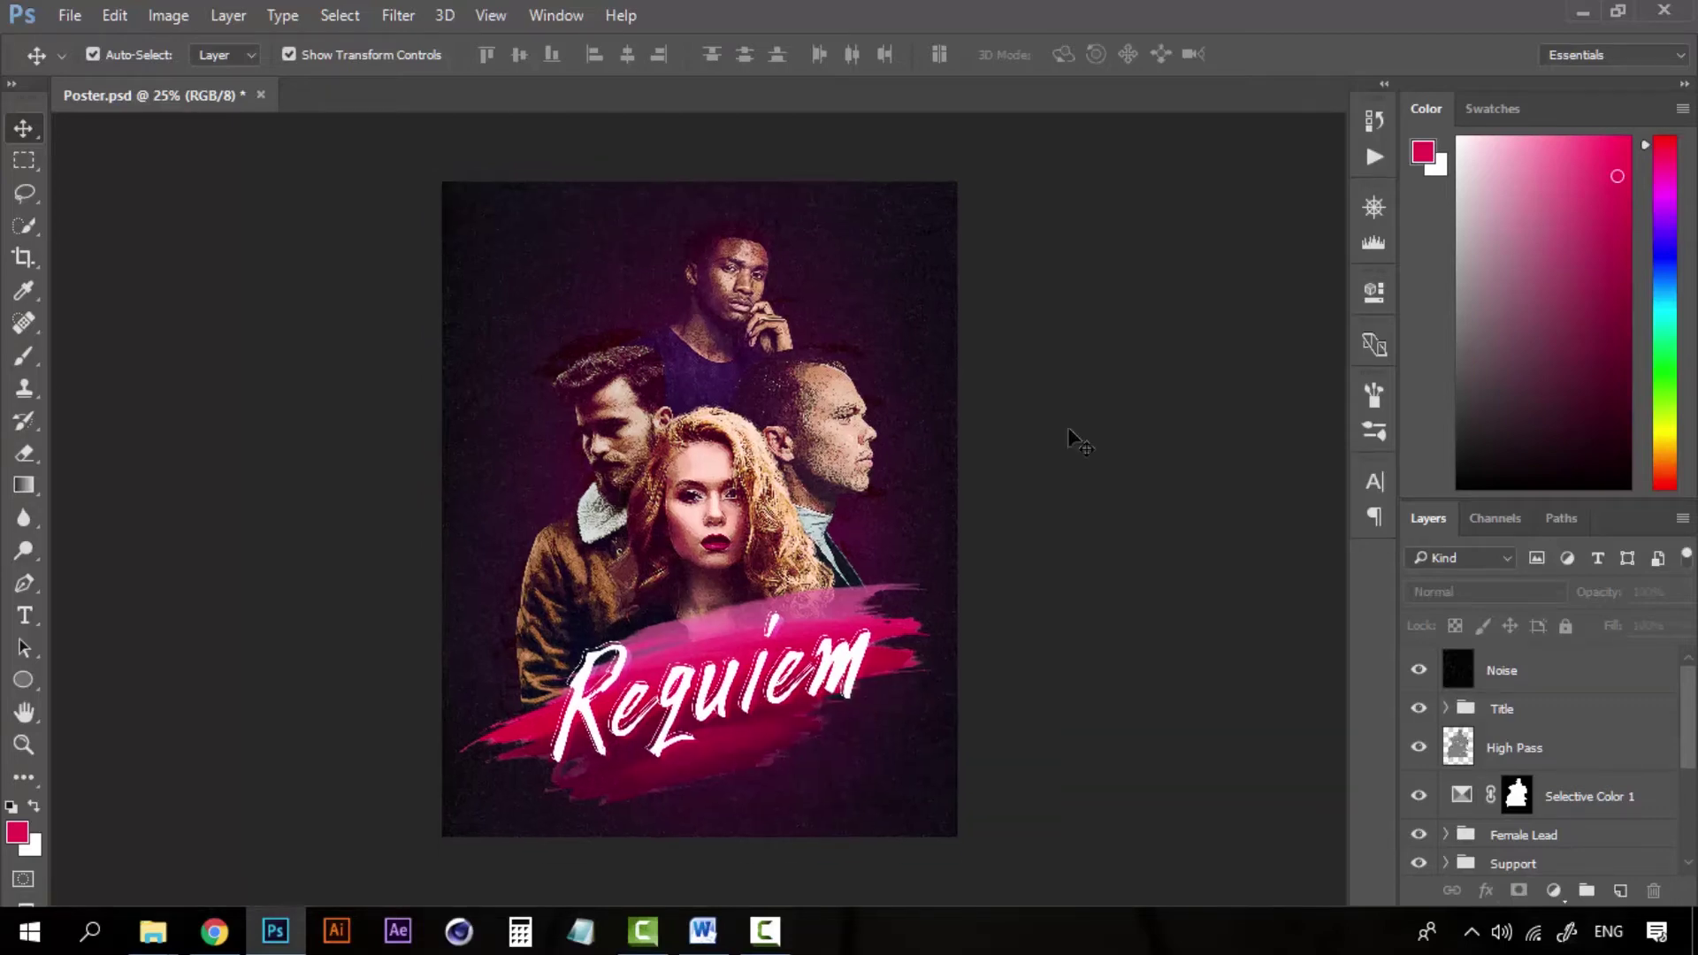
key(f)
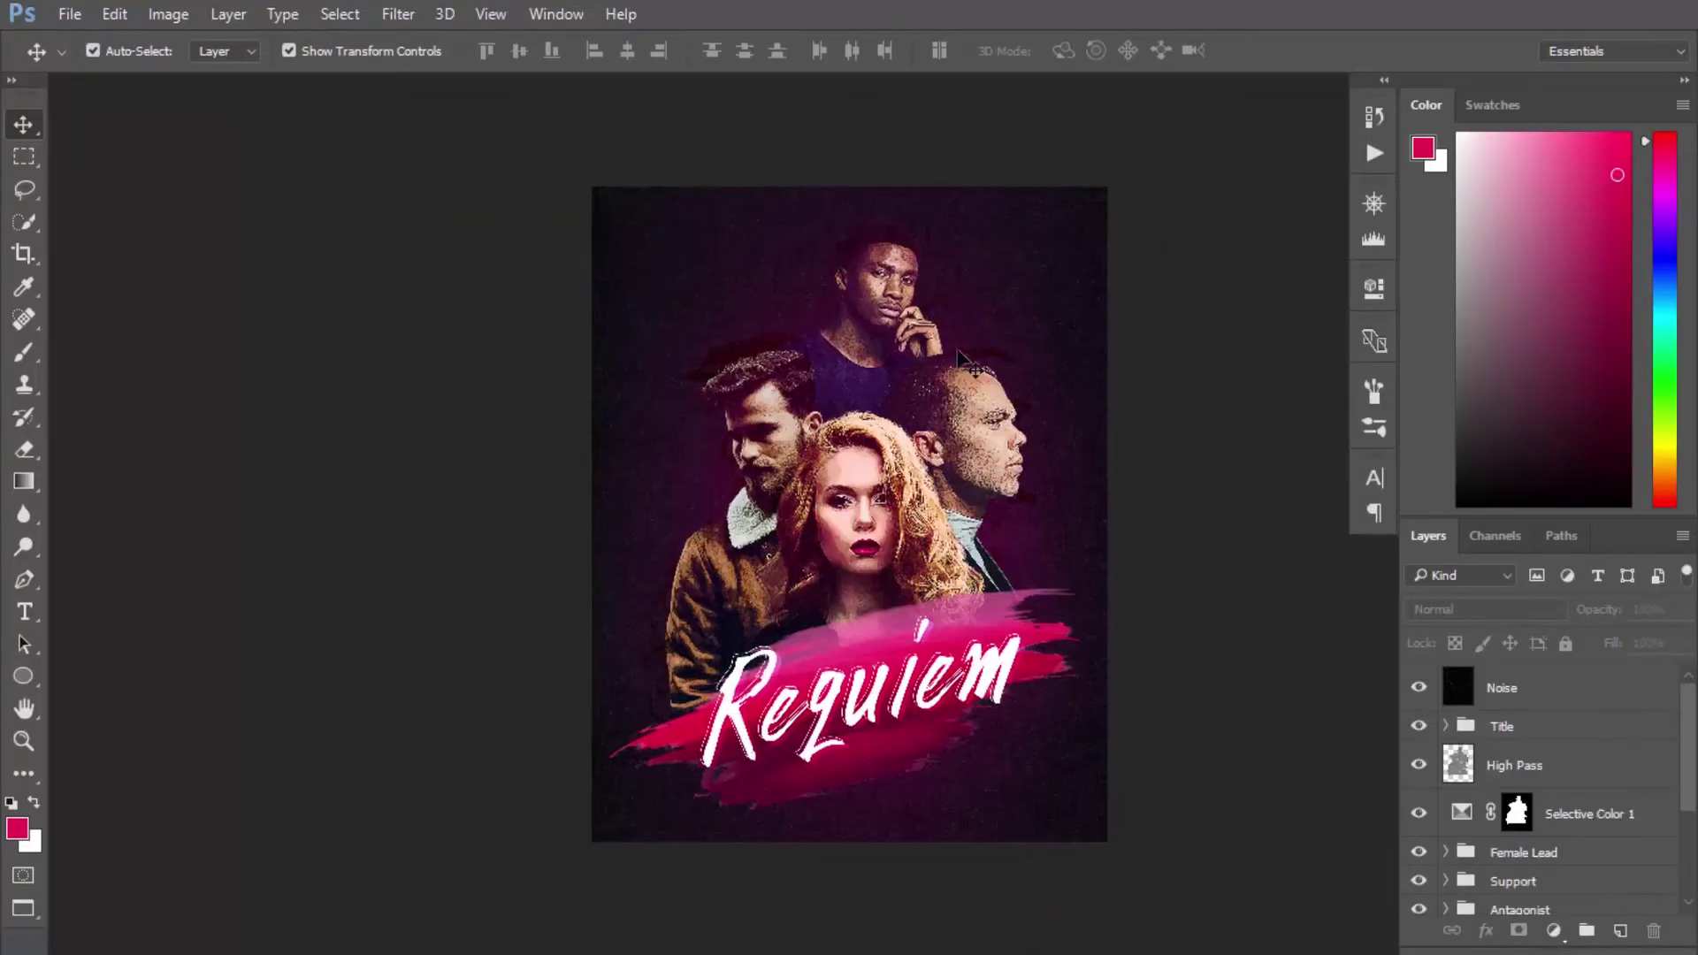